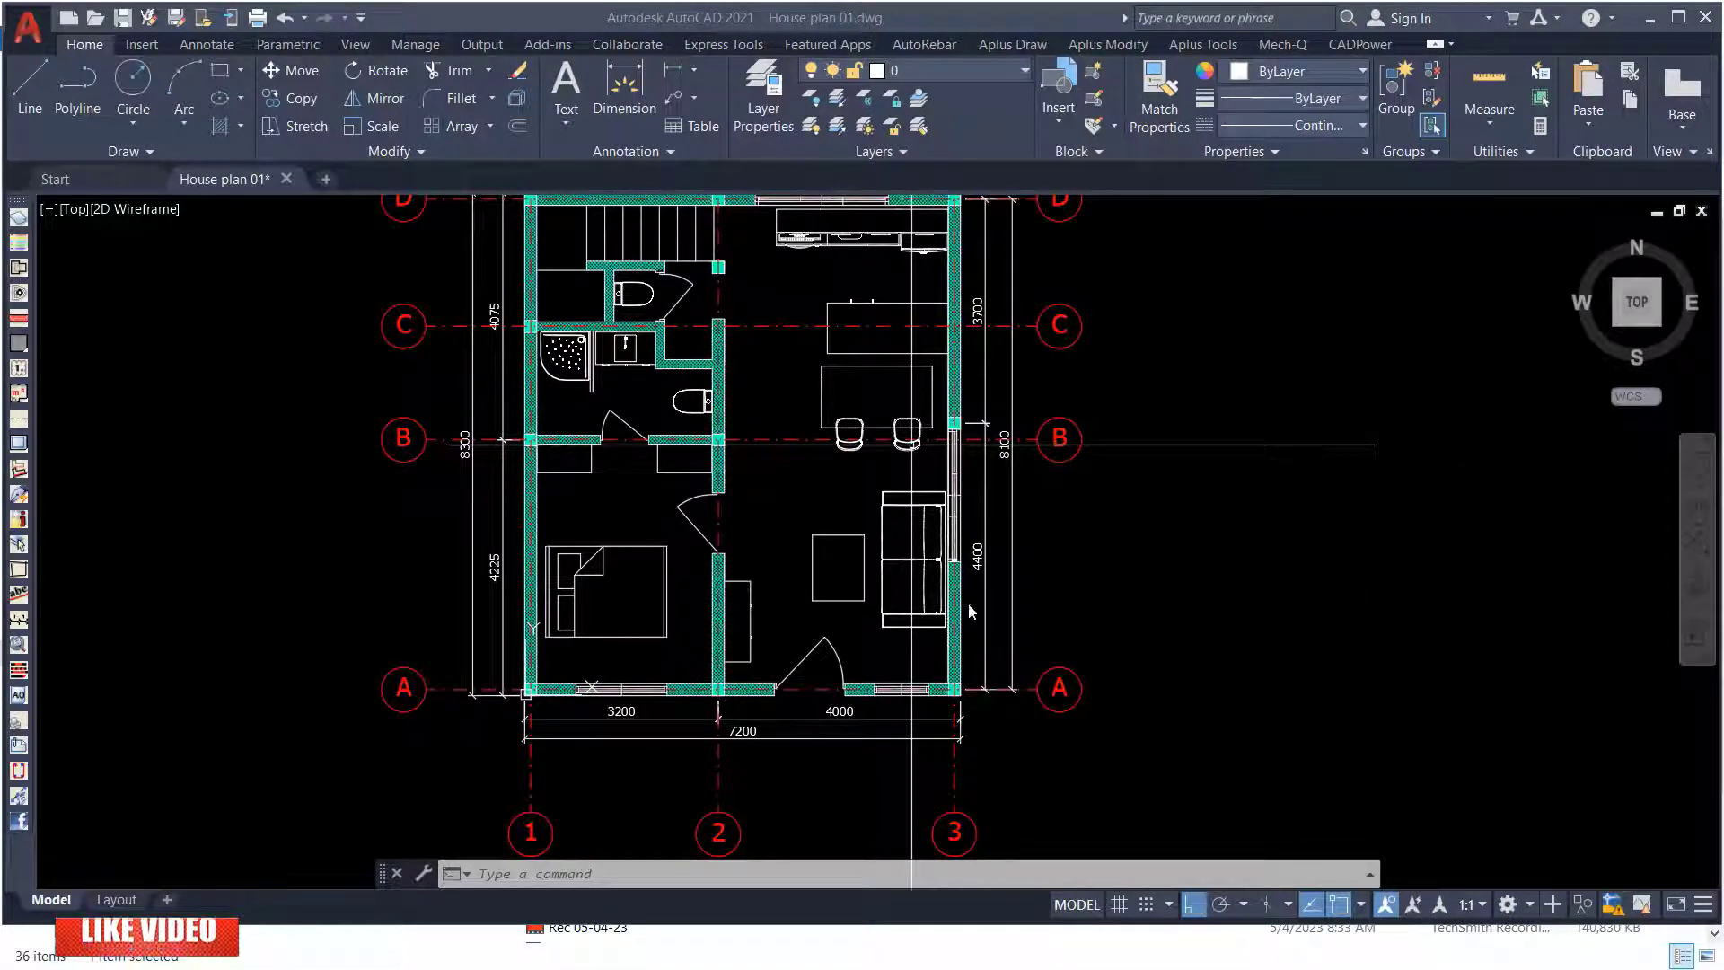
# Try a crossing window over the sofa, then cancel that selection with Esc.
pyautogui.scroll(4, 908, 538)
pyautogui.scroll(-5, 884, 578)
pyautogui.scroll(5, 862, 579)
pyautogui.scroll(-2, 861, 579)
pyautogui.click(961, 290)
pyautogui.click(883, 380)
pyautogui.scroll(-4, 928, 539)
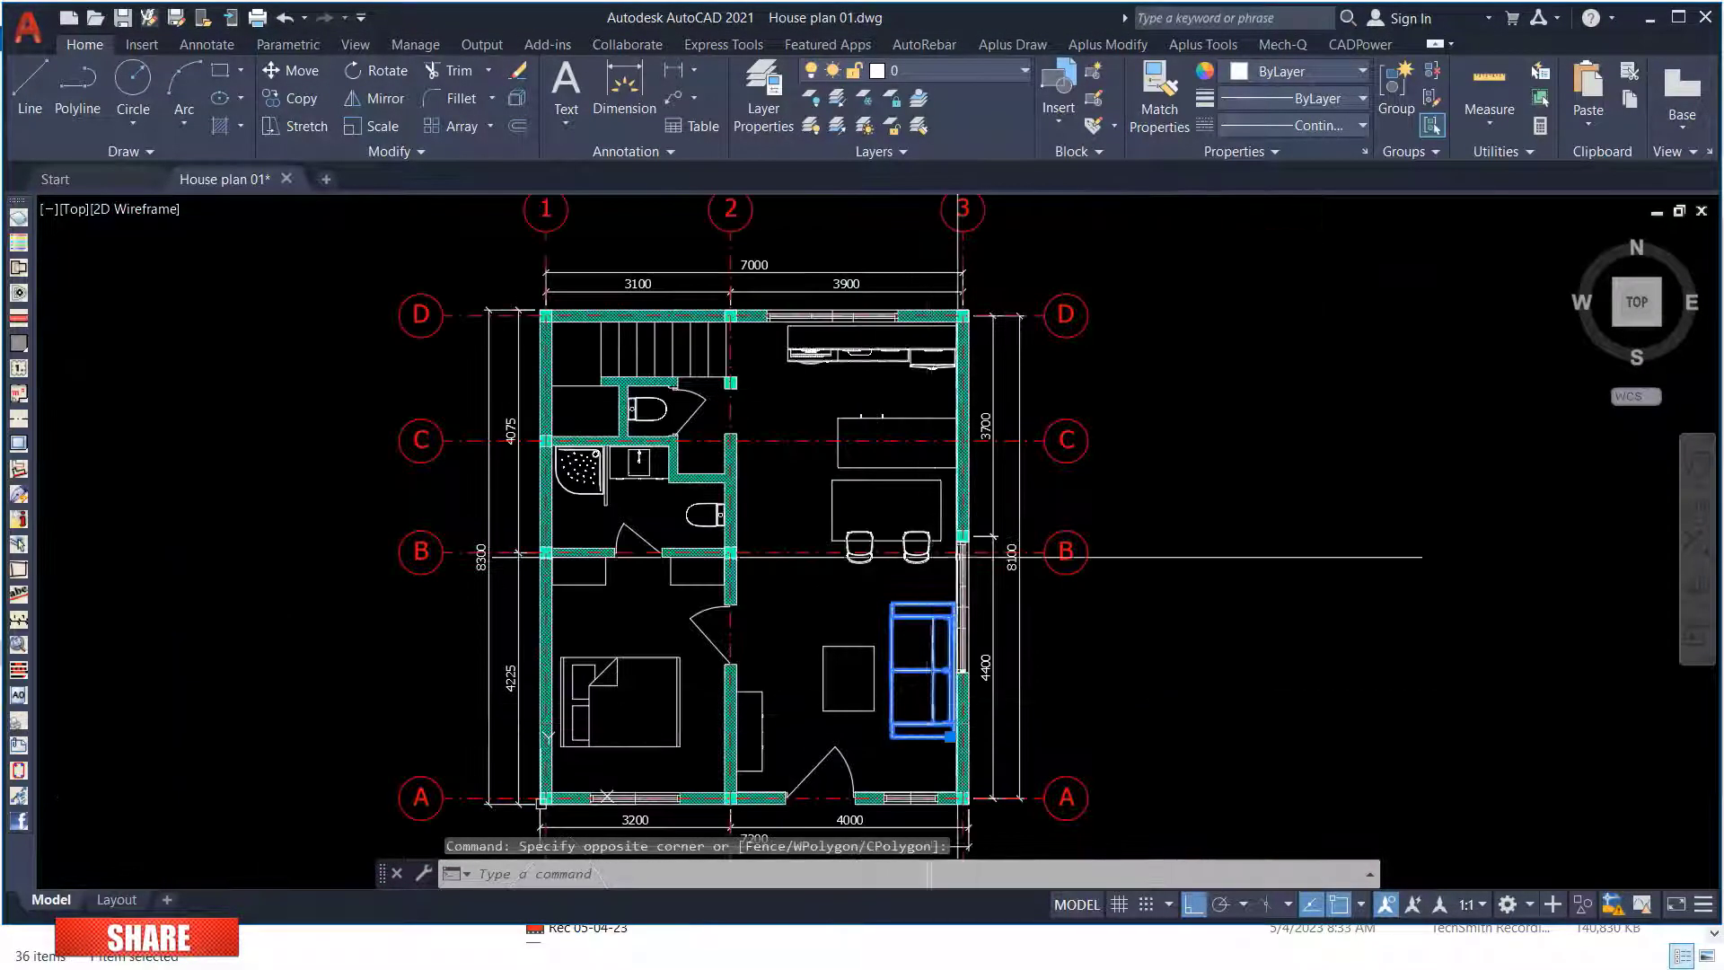
pyautogui.scroll(6, 862, 359)
pyautogui.press('Escape')
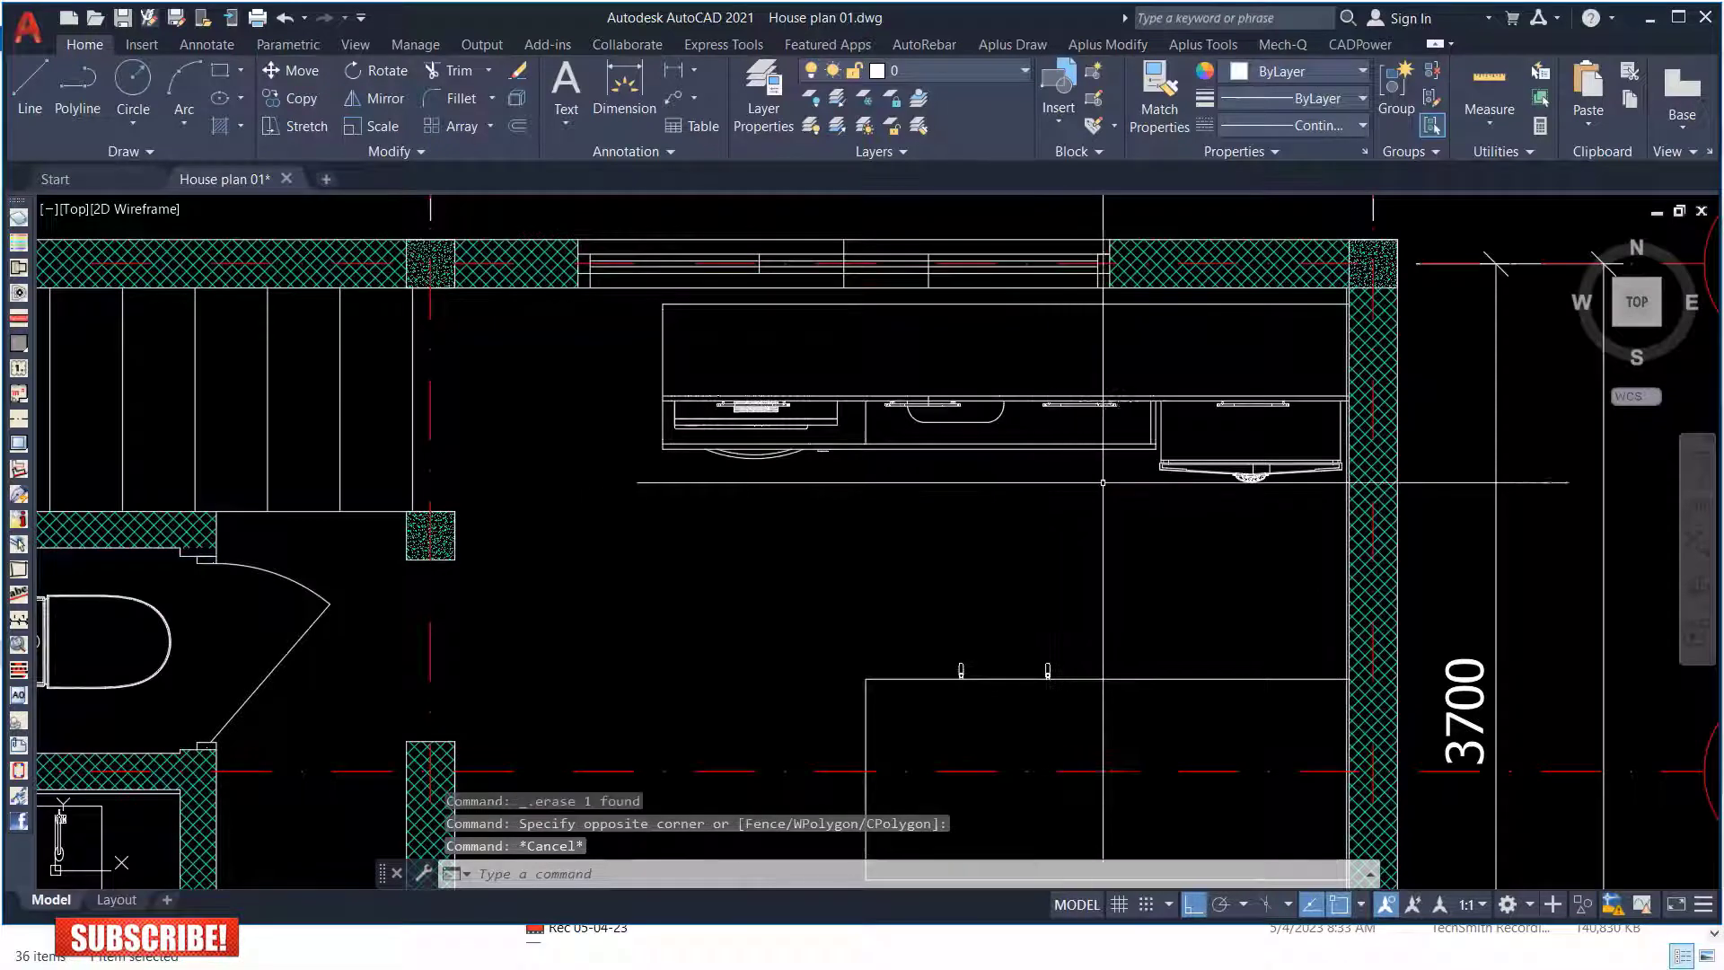
pyautogui.scroll(2, 1144, 472)
pyautogui.scroll(-3, 1145, 471)
pyautogui.scroll(6, 1257, 413)
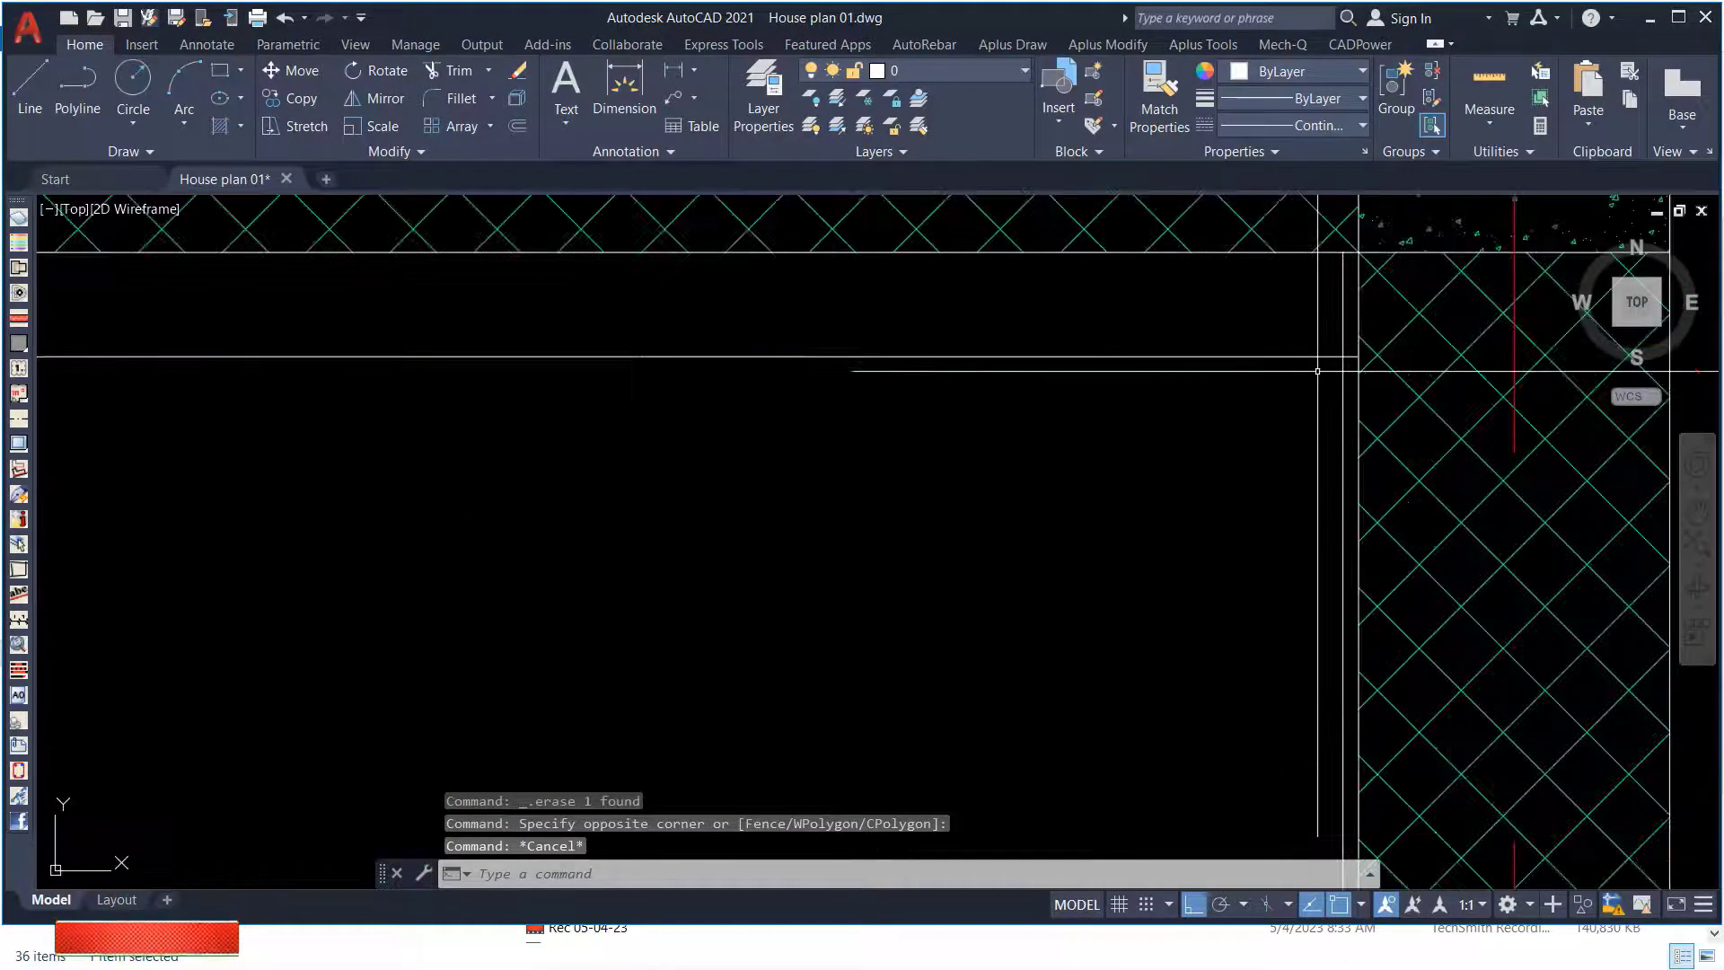
pyautogui.scroll(-6, 1317, 370)
# Test crossing windows around the sink cabinet and kitchen cabinets, clearing each with Esc.
pyautogui.click(1207, 386)
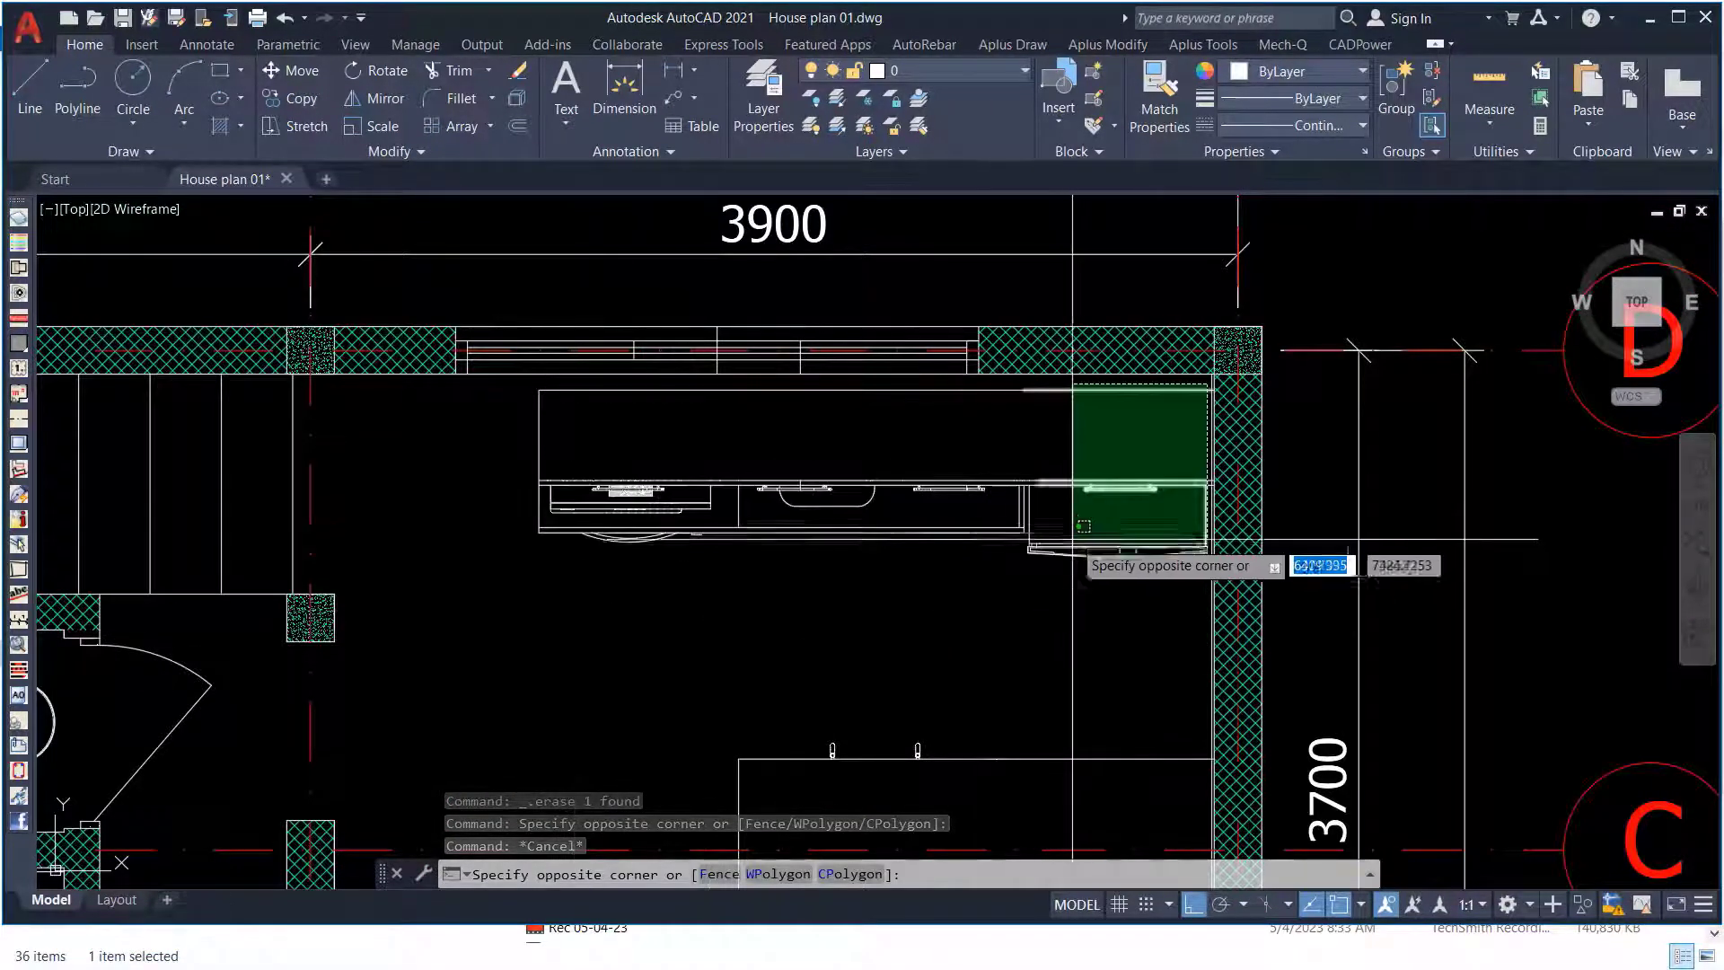
pyautogui.click(1076, 535)
pyautogui.press('Escape')
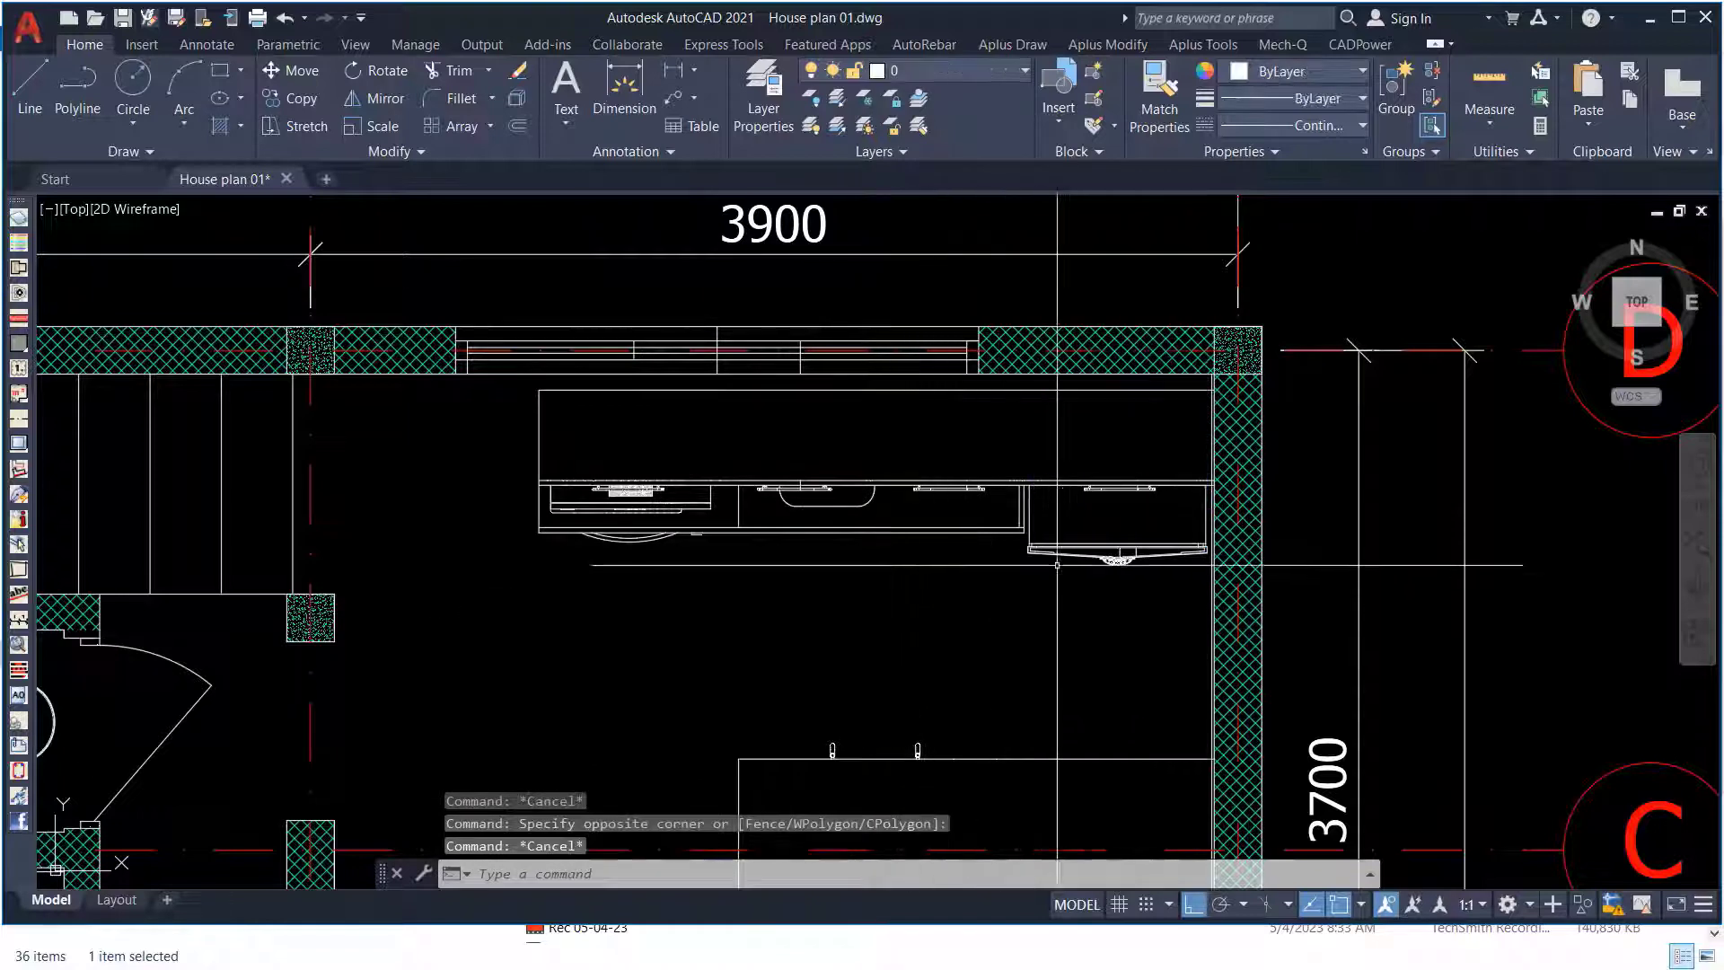
pyautogui.scroll(4, 1164, 437)
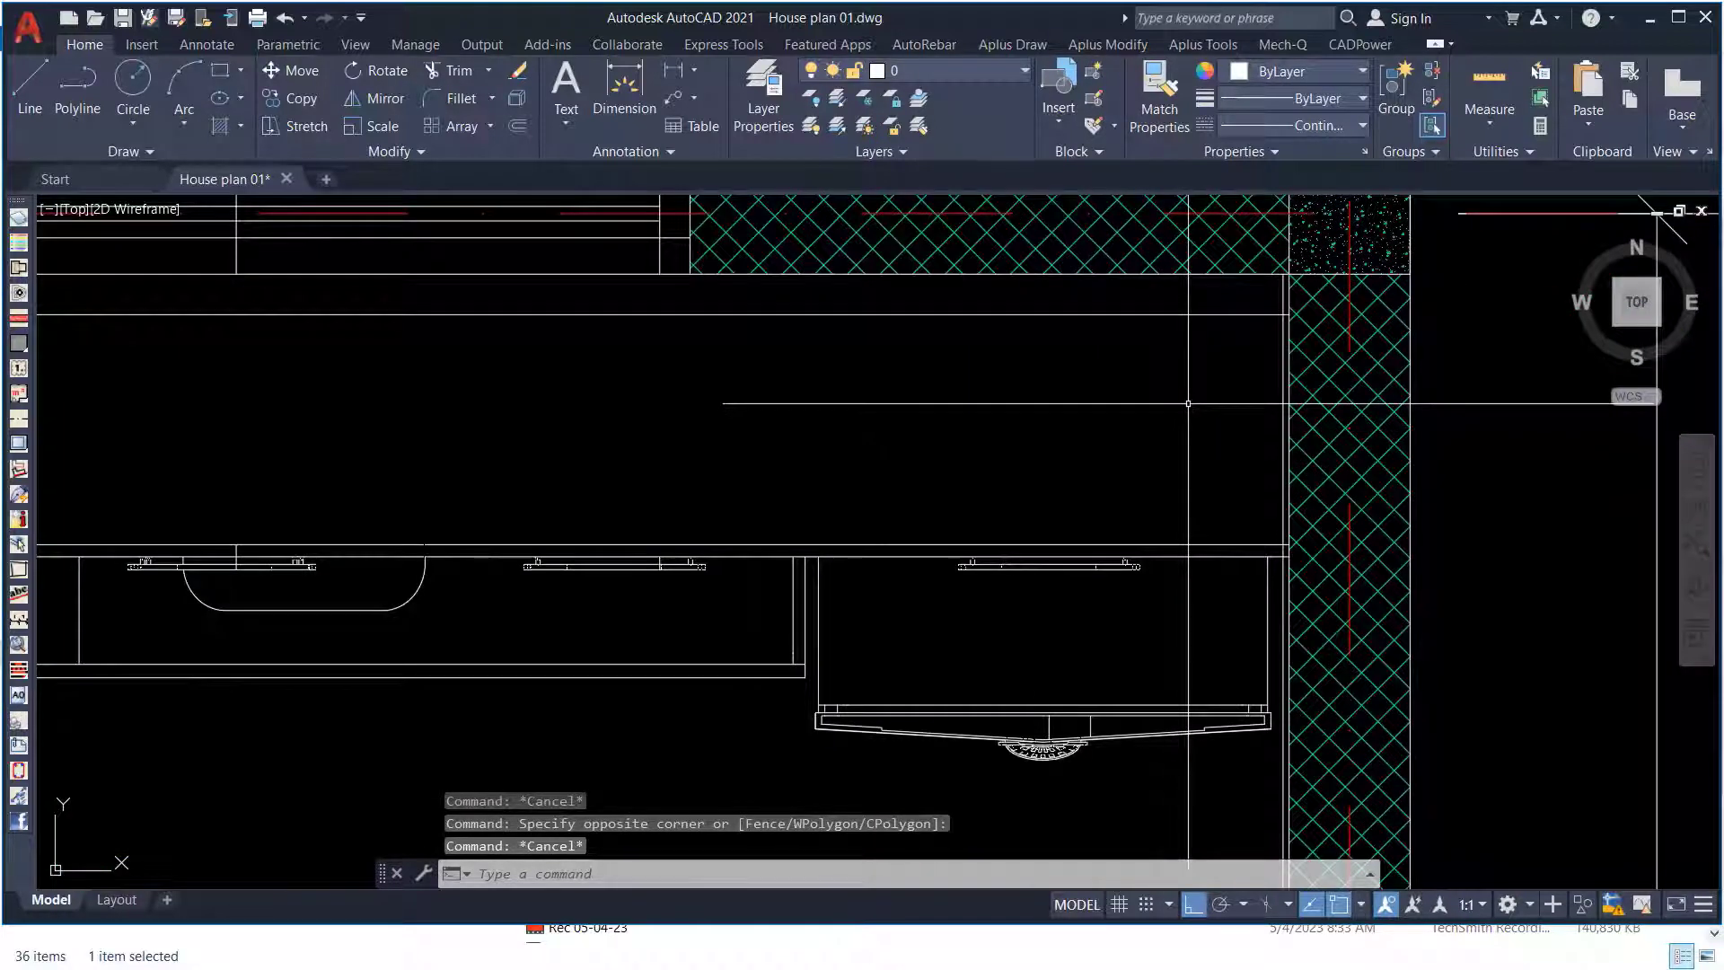
pyautogui.scroll(-4, 1170, 424)
pyautogui.click(1170, 423)
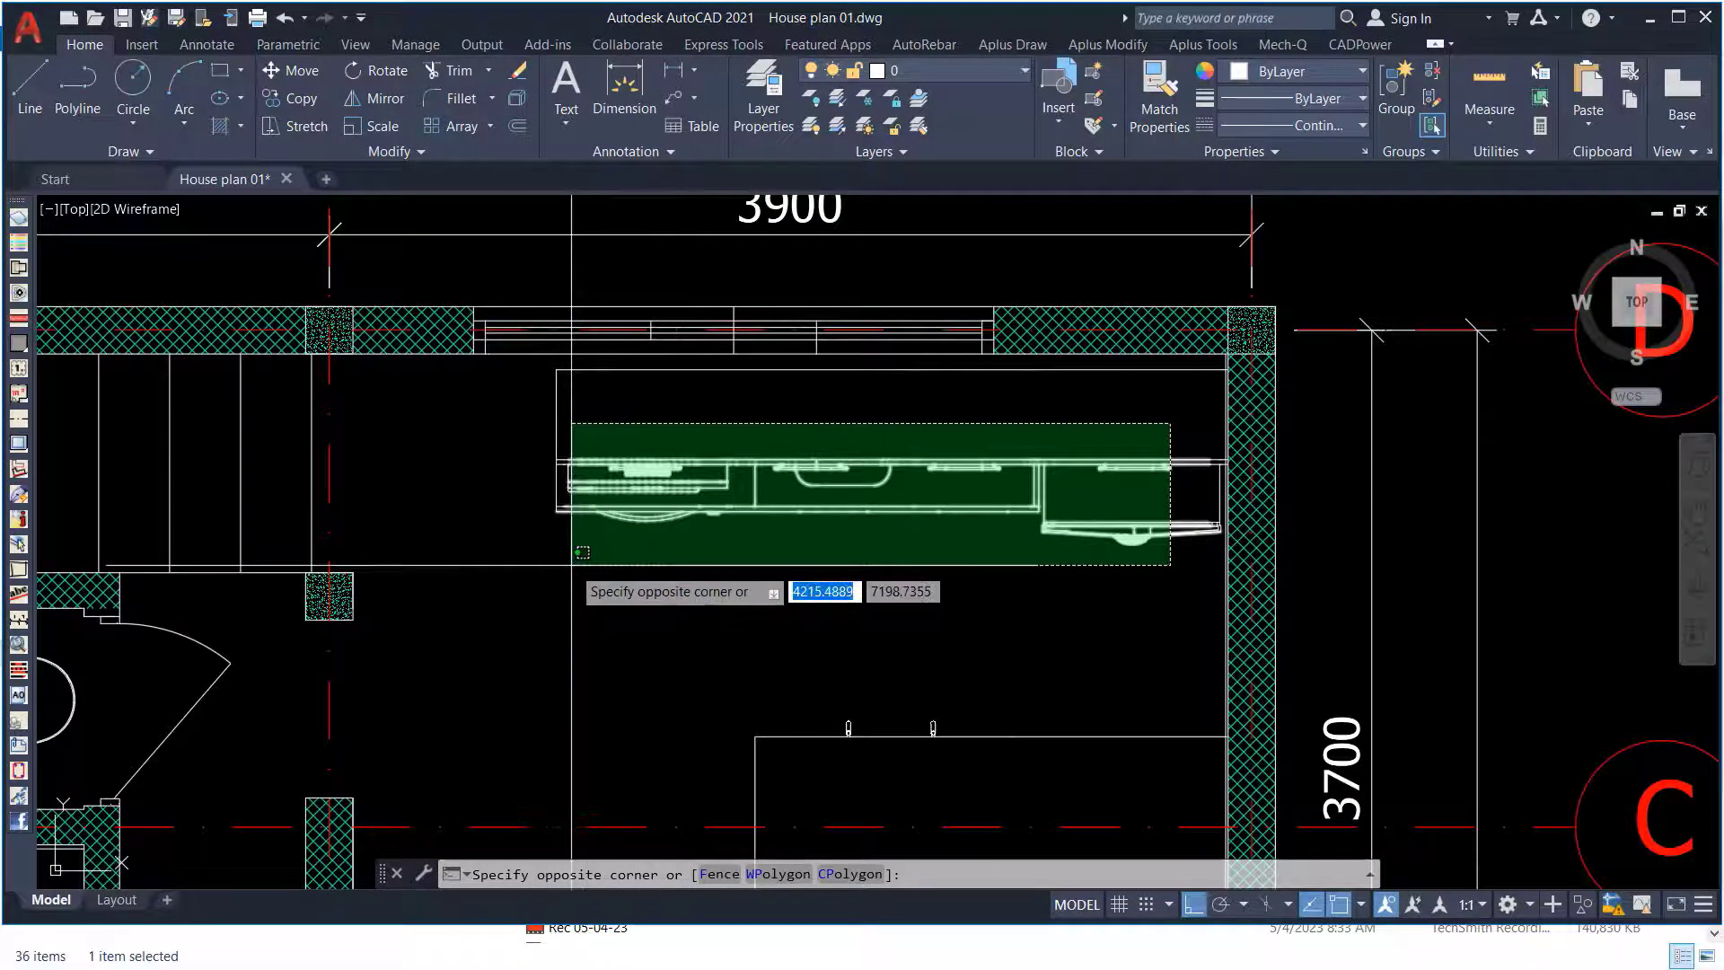
pyautogui.click(537, 559)
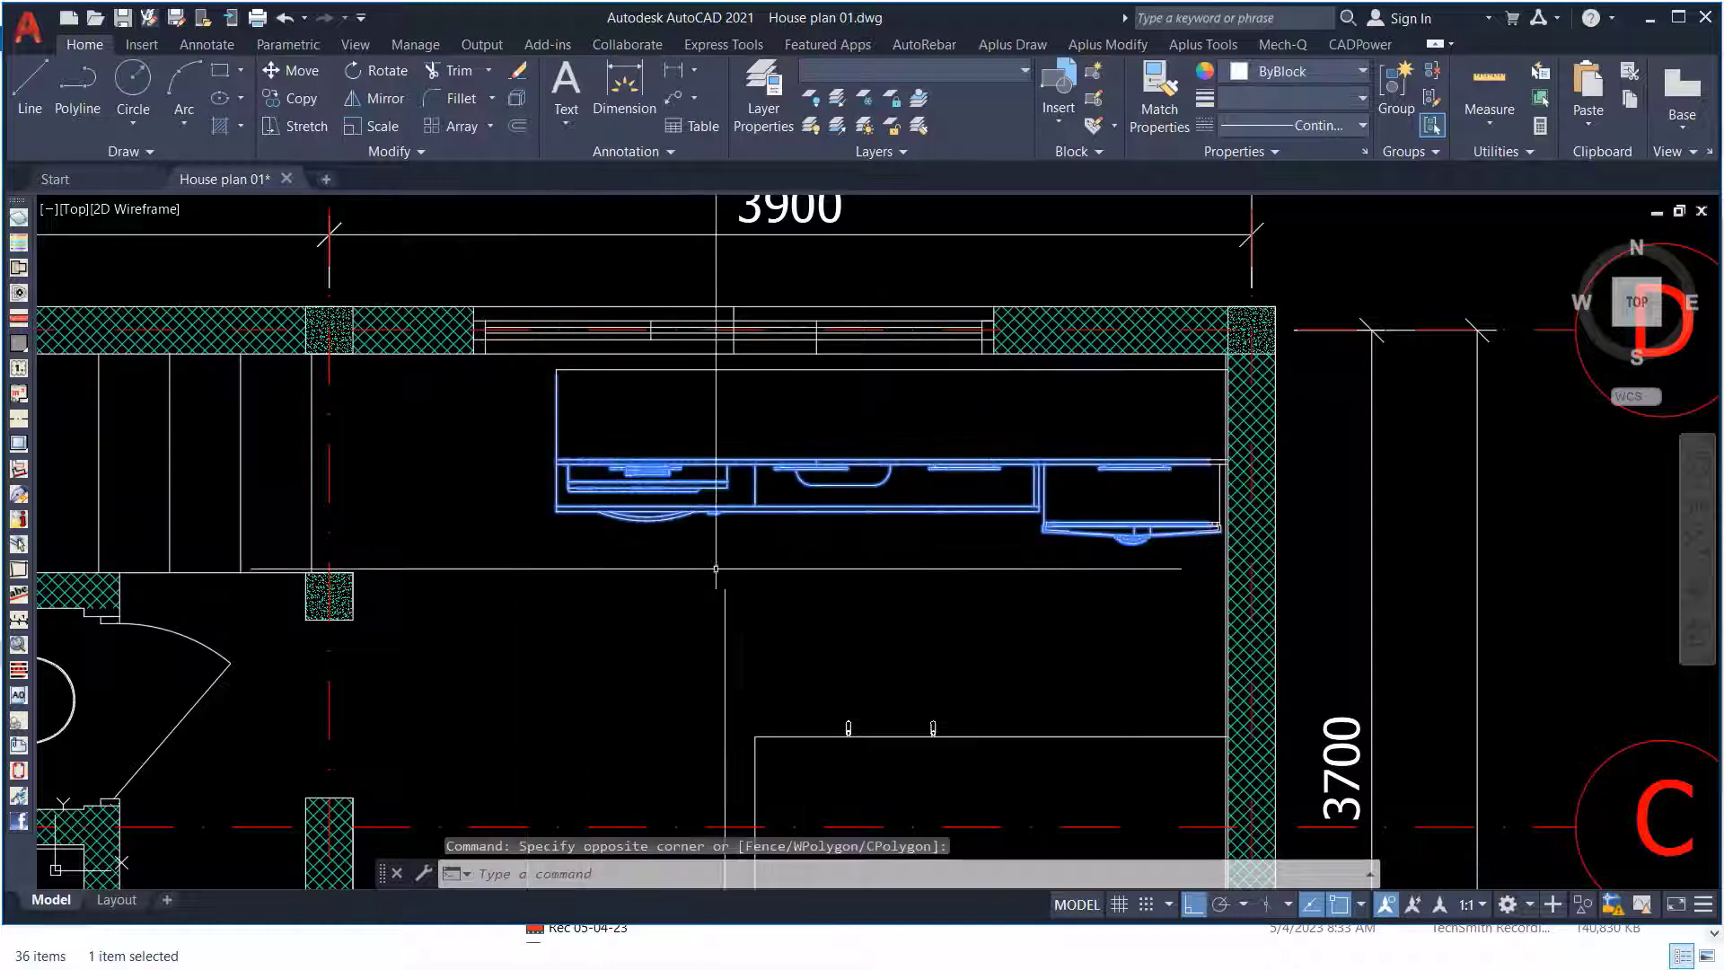
pyautogui.press('Escape')
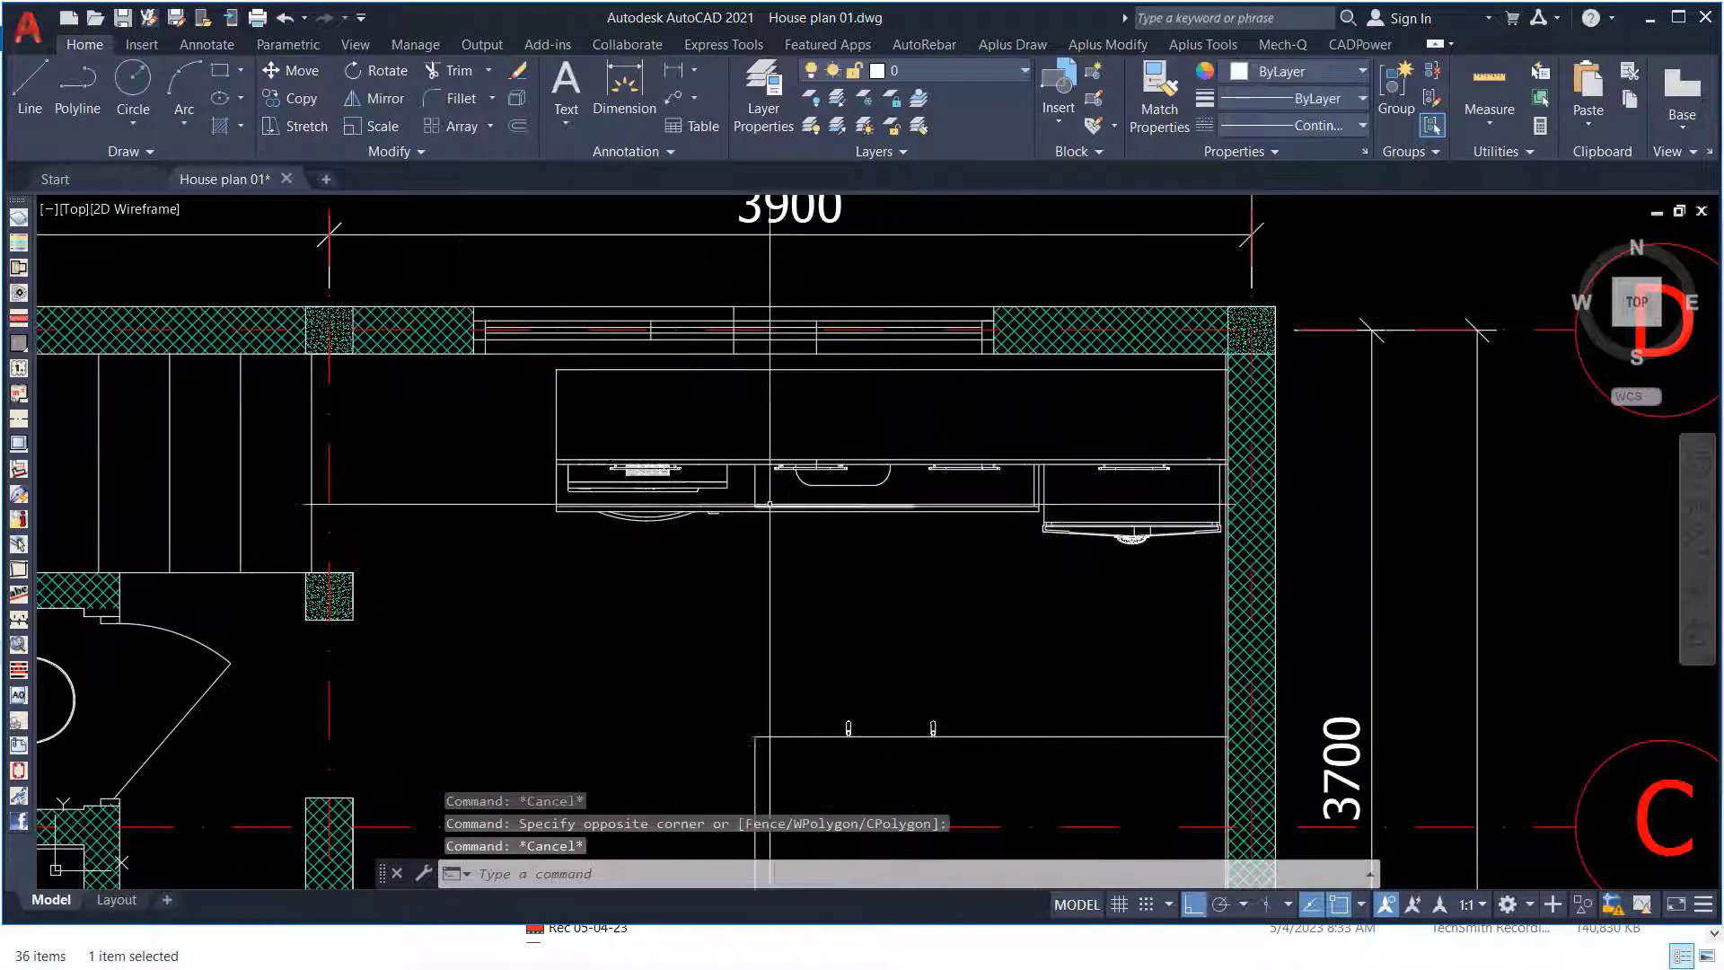
# Select the kitchen cabinets and sink, adding the corner cabinet pieces with further windows.
pyautogui.scroll(5, 1257, 395)
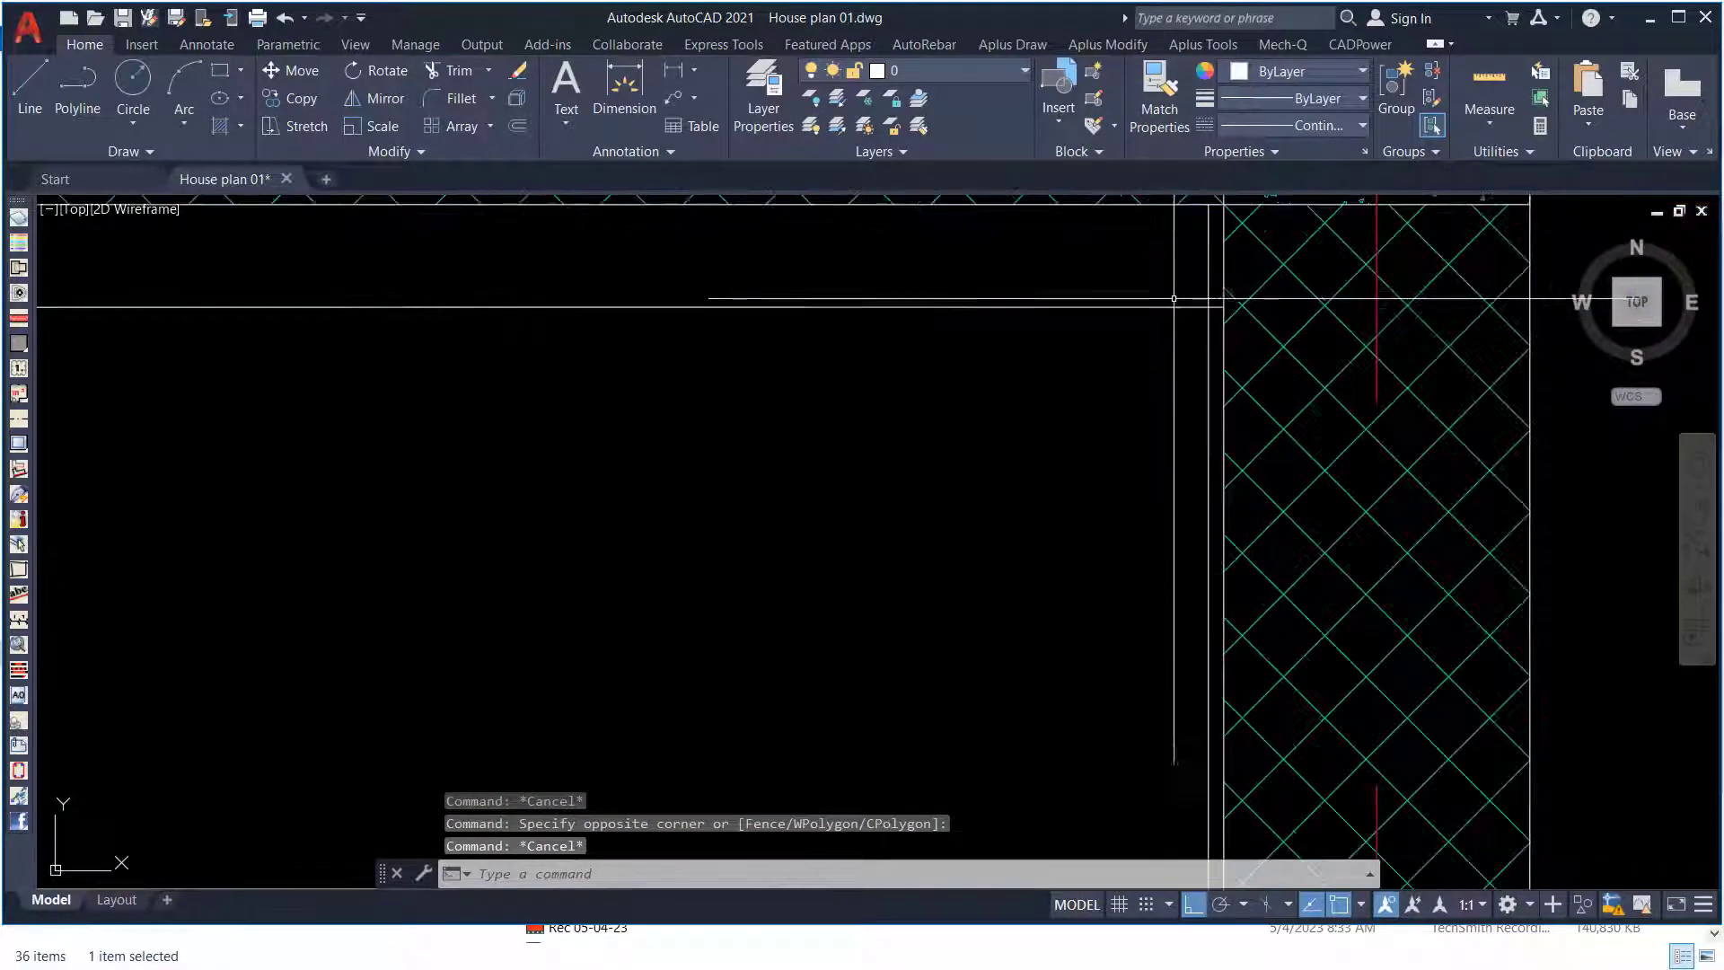
pyautogui.click(1174, 296)
pyautogui.scroll(-4, 1167, 305)
pyautogui.click(1011, 499)
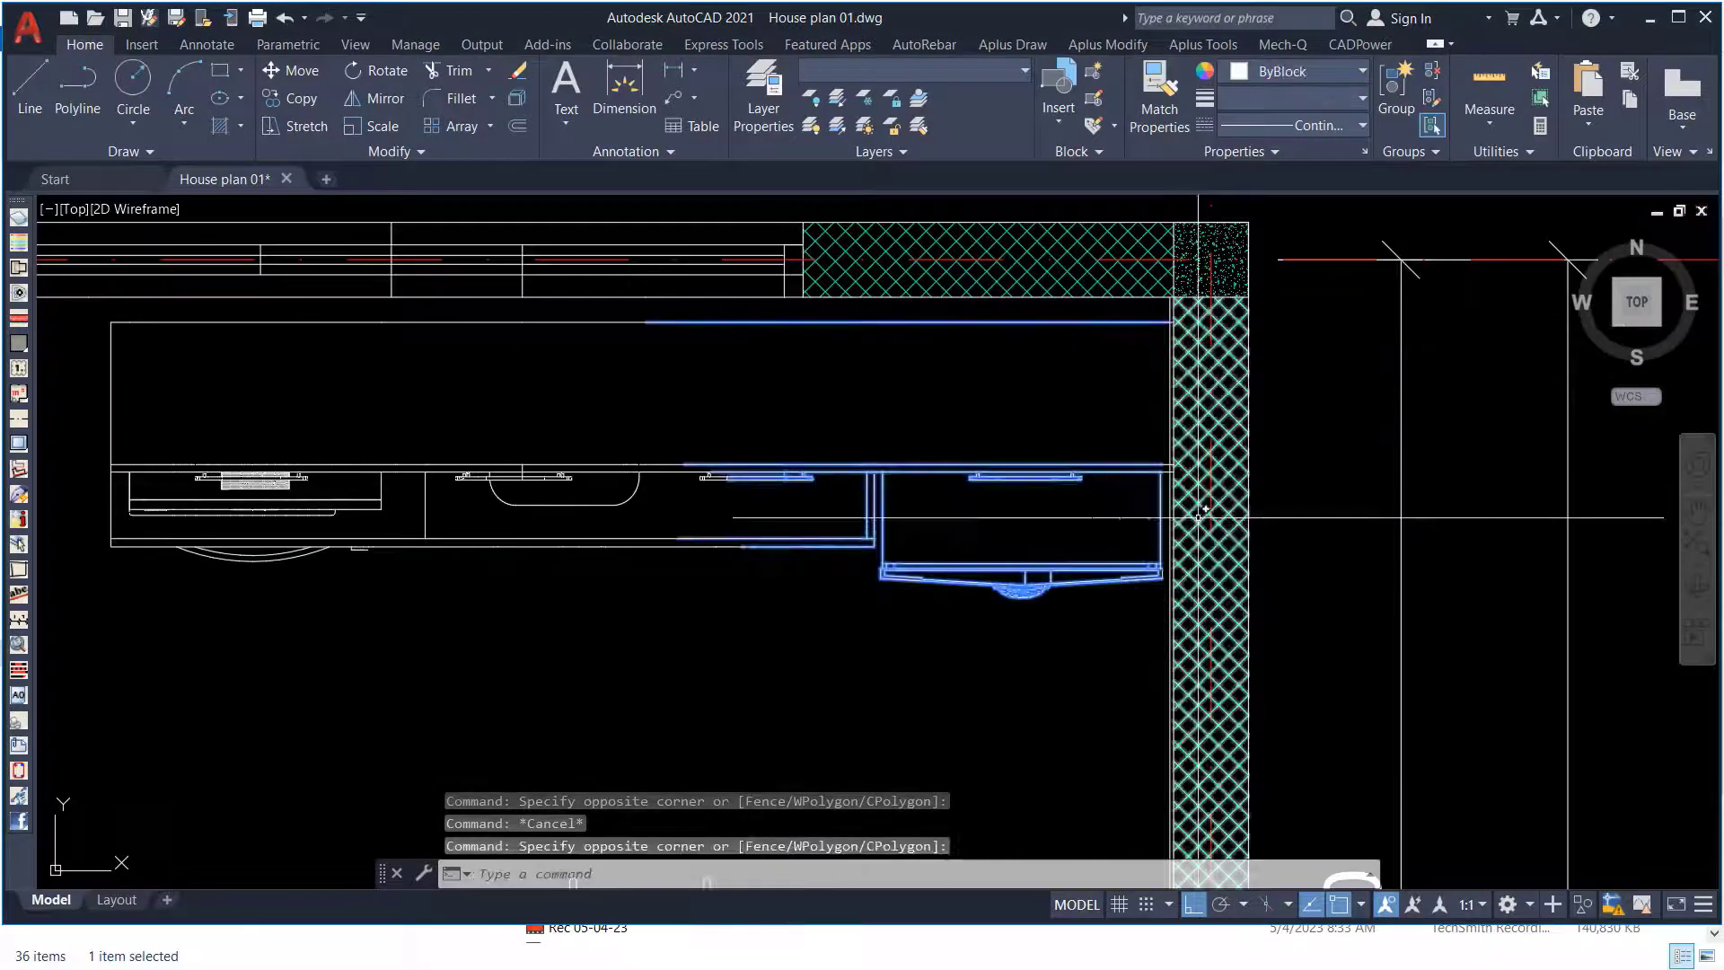
pyautogui.scroll(8, 1207, 306)
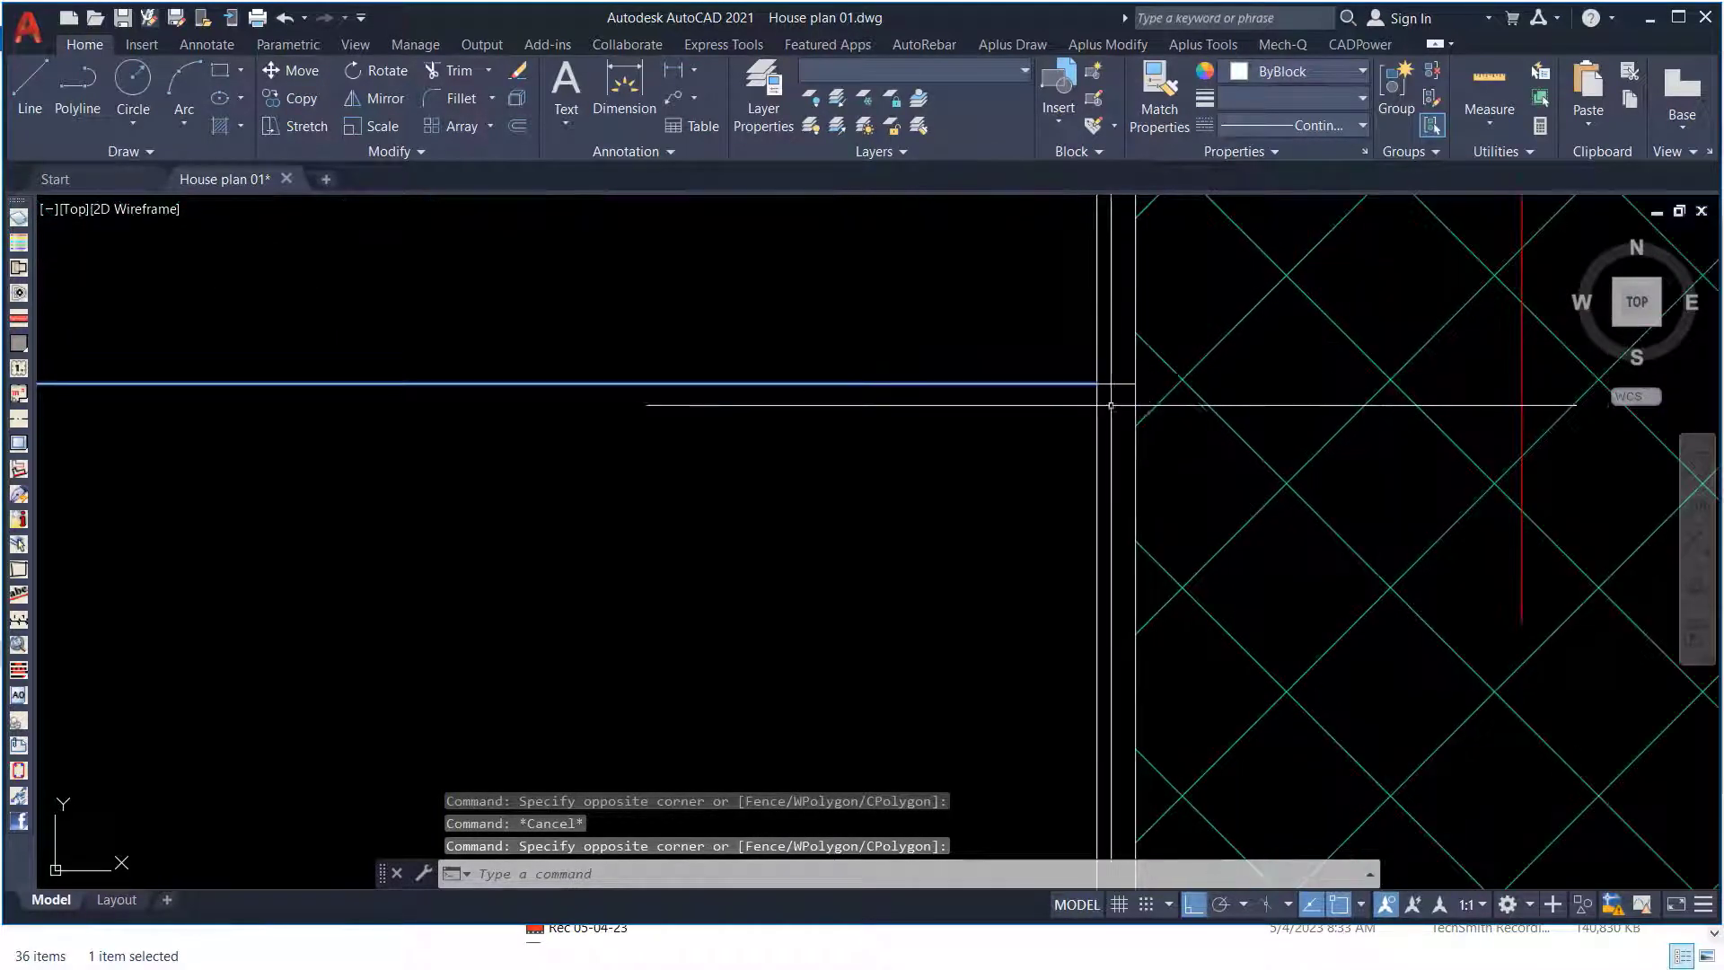
pyautogui.scroll(-5, 1104, 412)
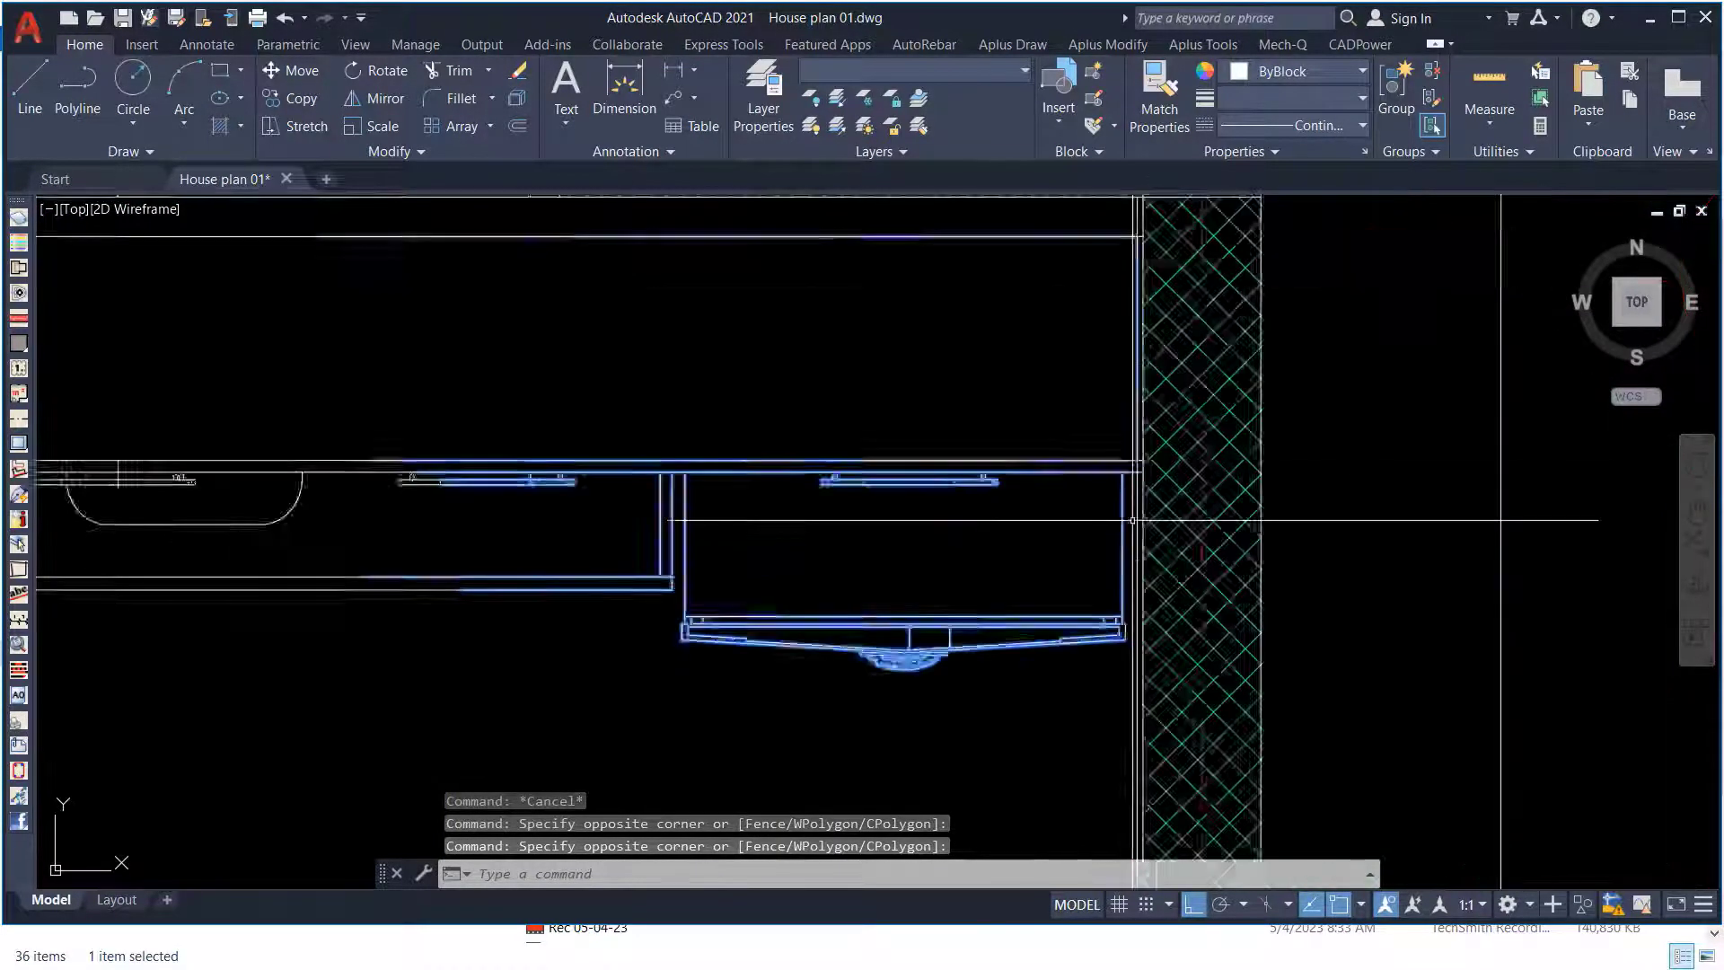
pyautogui.scroll(3, 1136, 517)
pyautogui.click(1119, 305)
pyautogui.click(1055, 492)
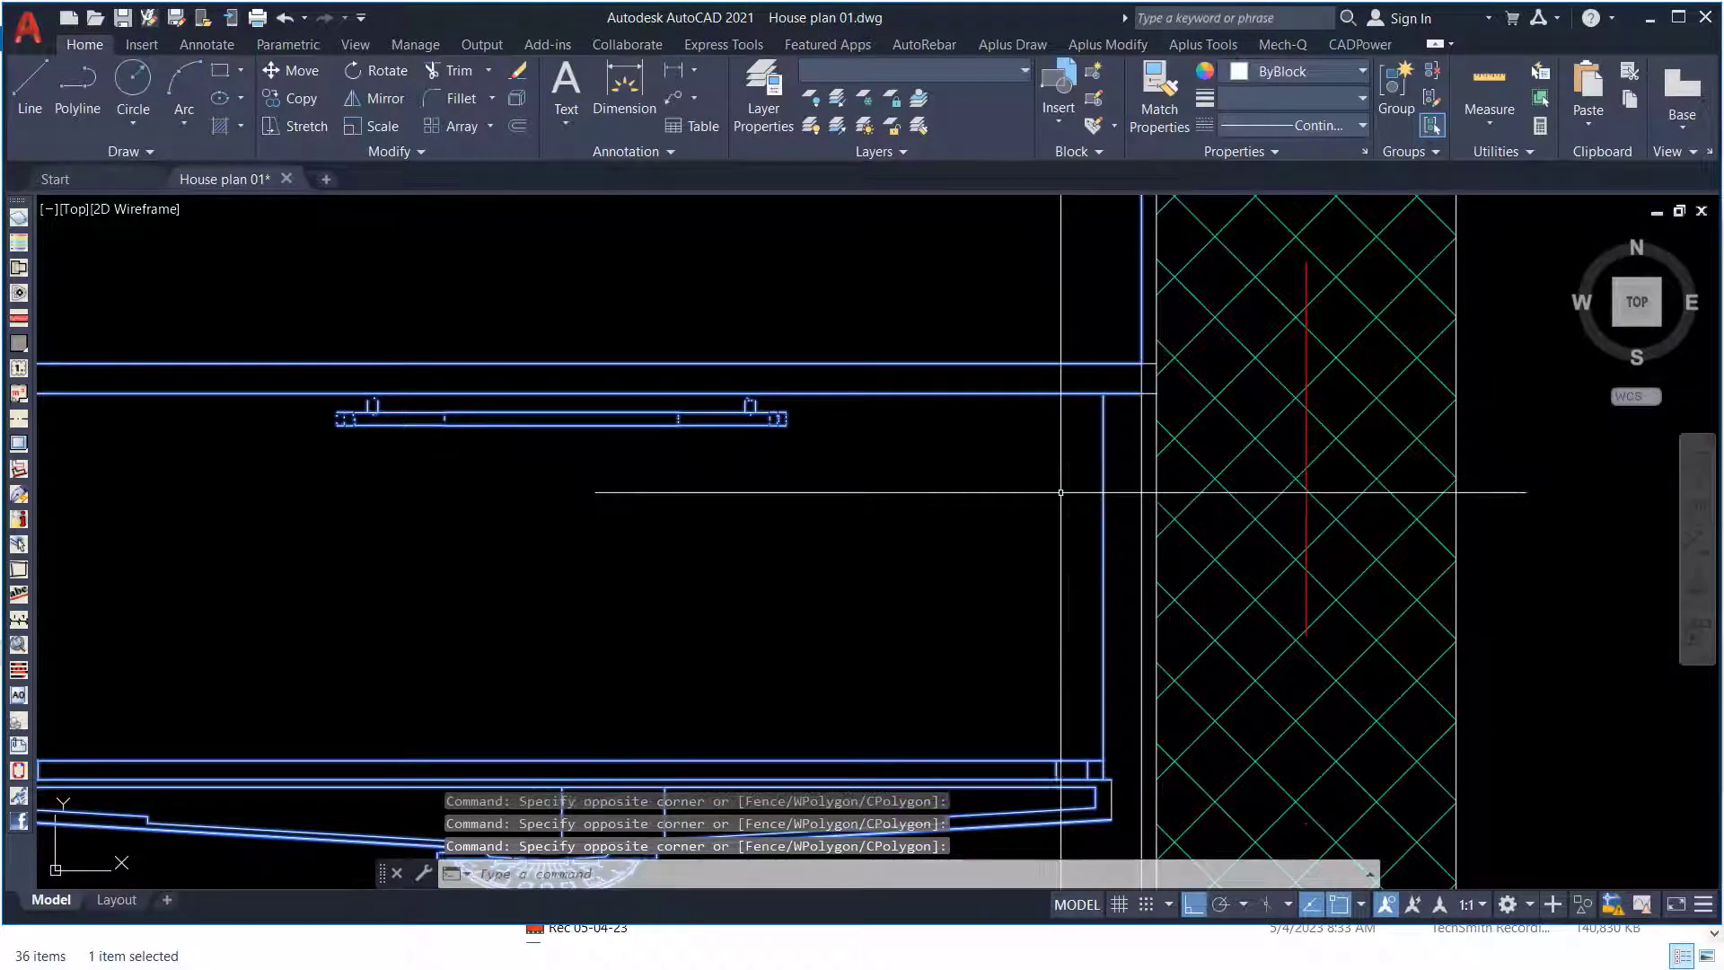
pyautogui.scroll(-4, 1262, 440)
pyautogui.scroll(6, 1261, 440)
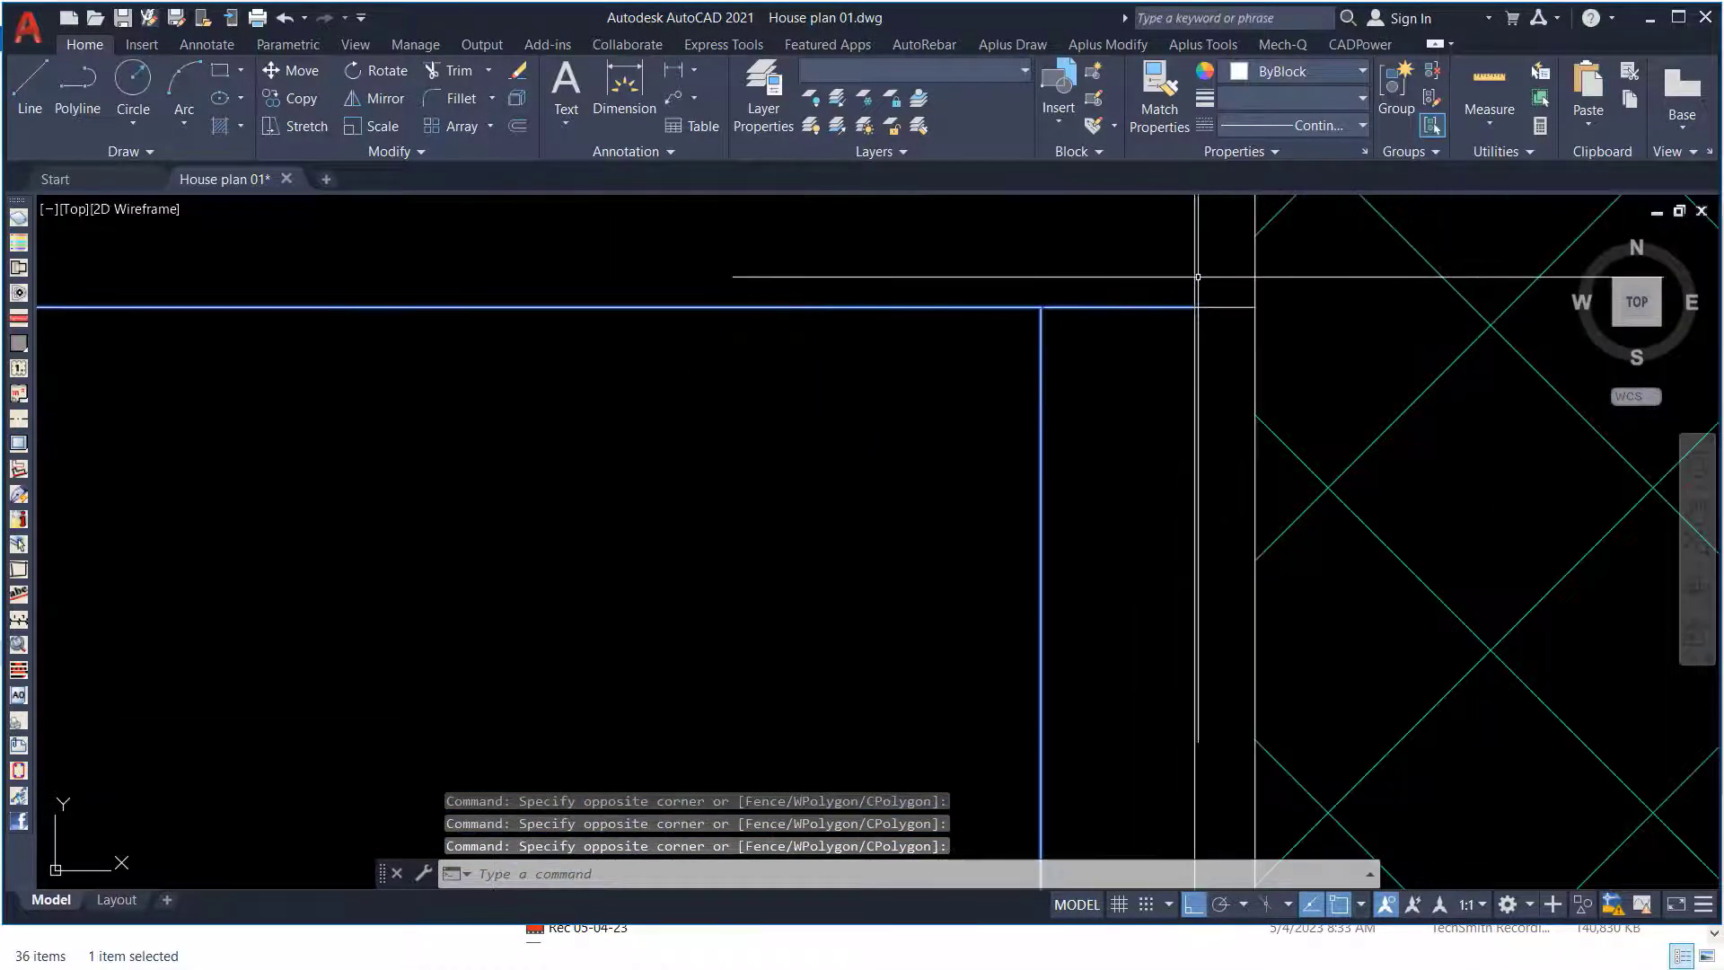
pyautogui.scroll(-5, 1176, 498)
pyautogui.scroll(5, 1163, 512)
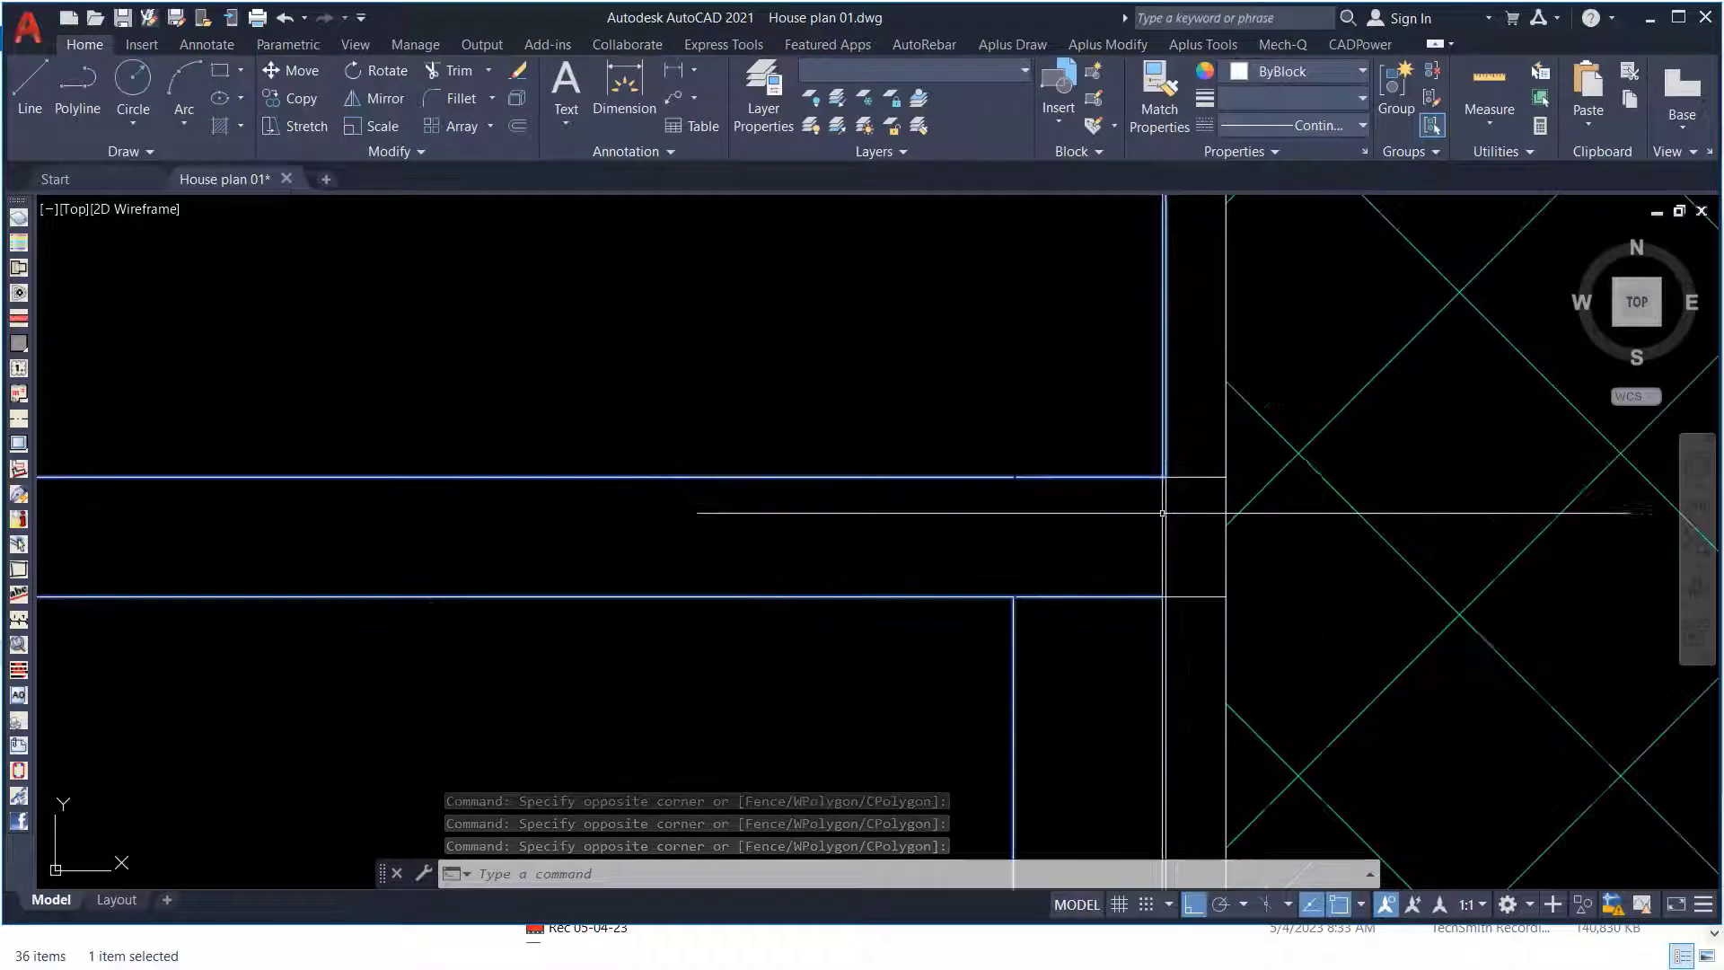
pyautogui.scroll(-4, 1164, 526)
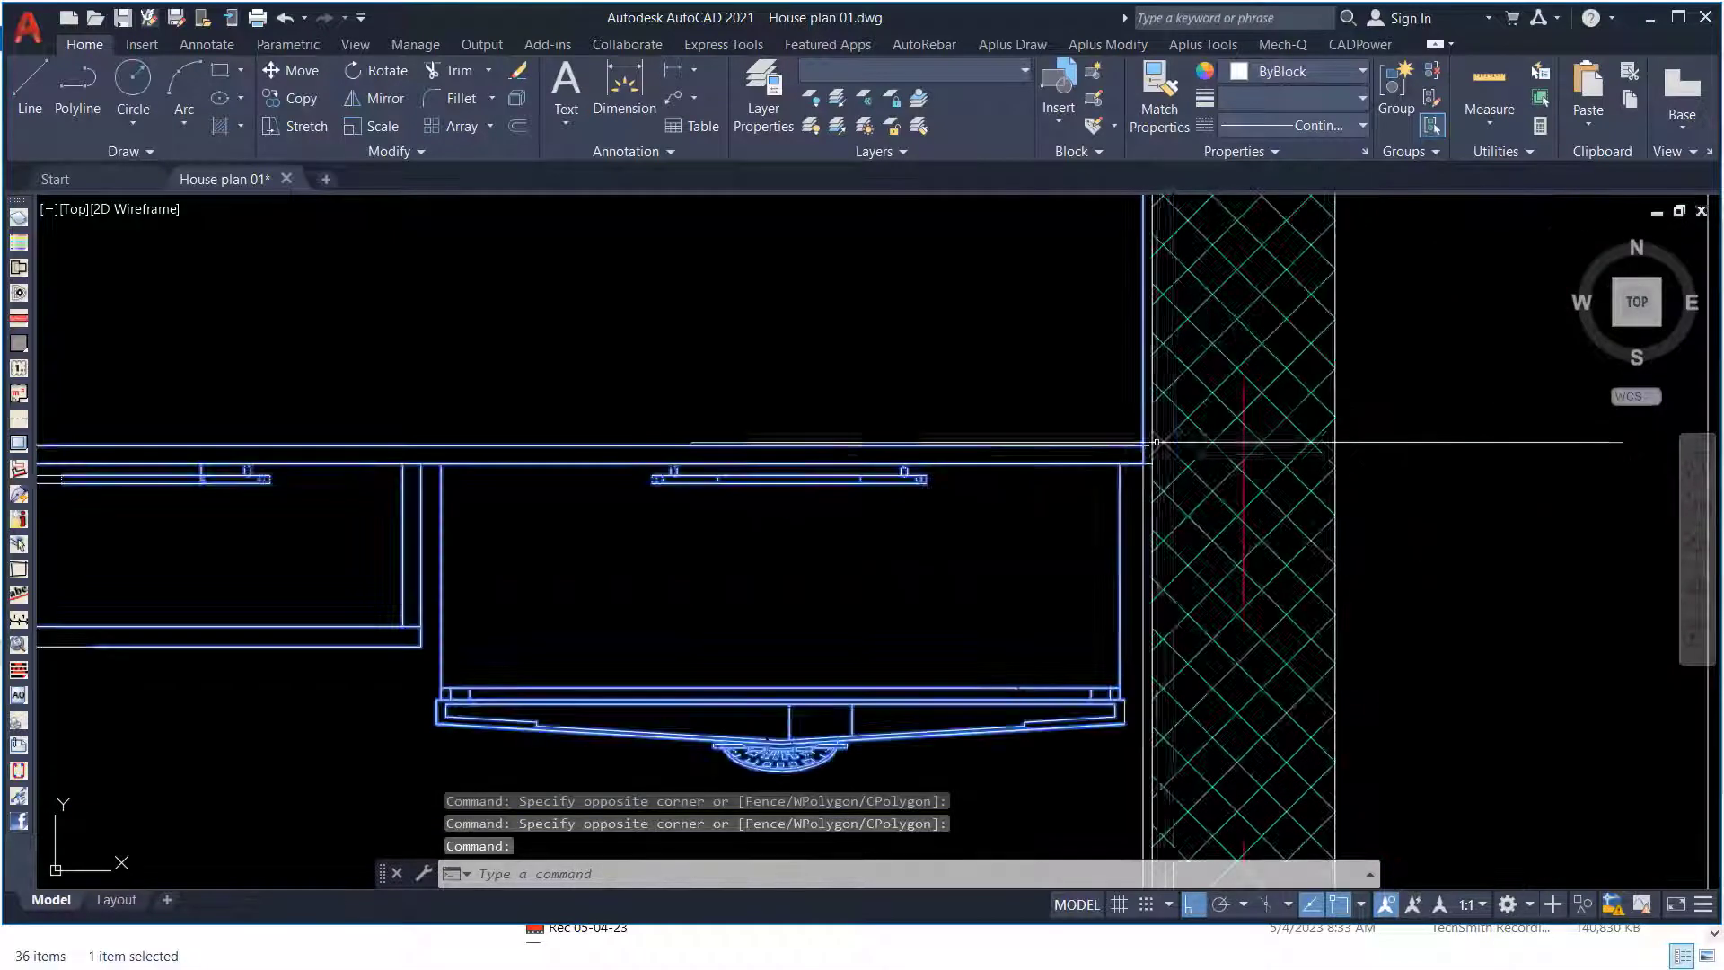
pyautogui.scroll(-4, 1369, 525)
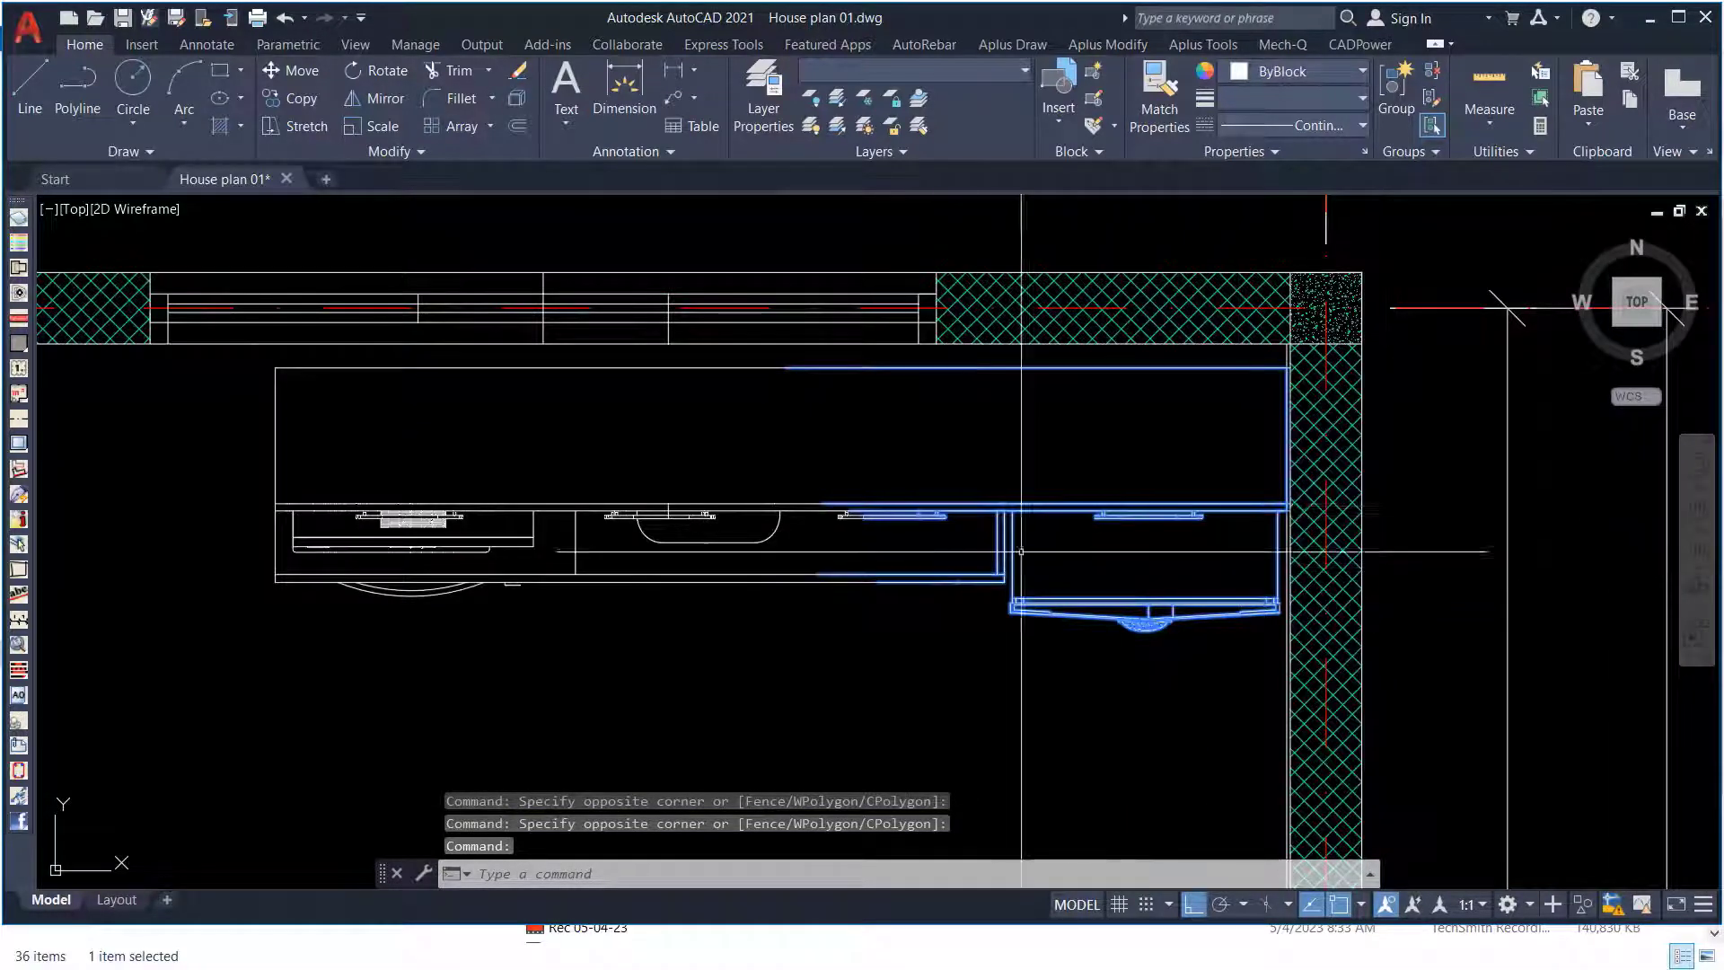
pyautogui.click(1017, 453)
pyautogui.click(212, 627)
# Add the counter lines and countertop to the selection, cancelling one unfinished window.
pyautogui.scroll(5, 386, 386)
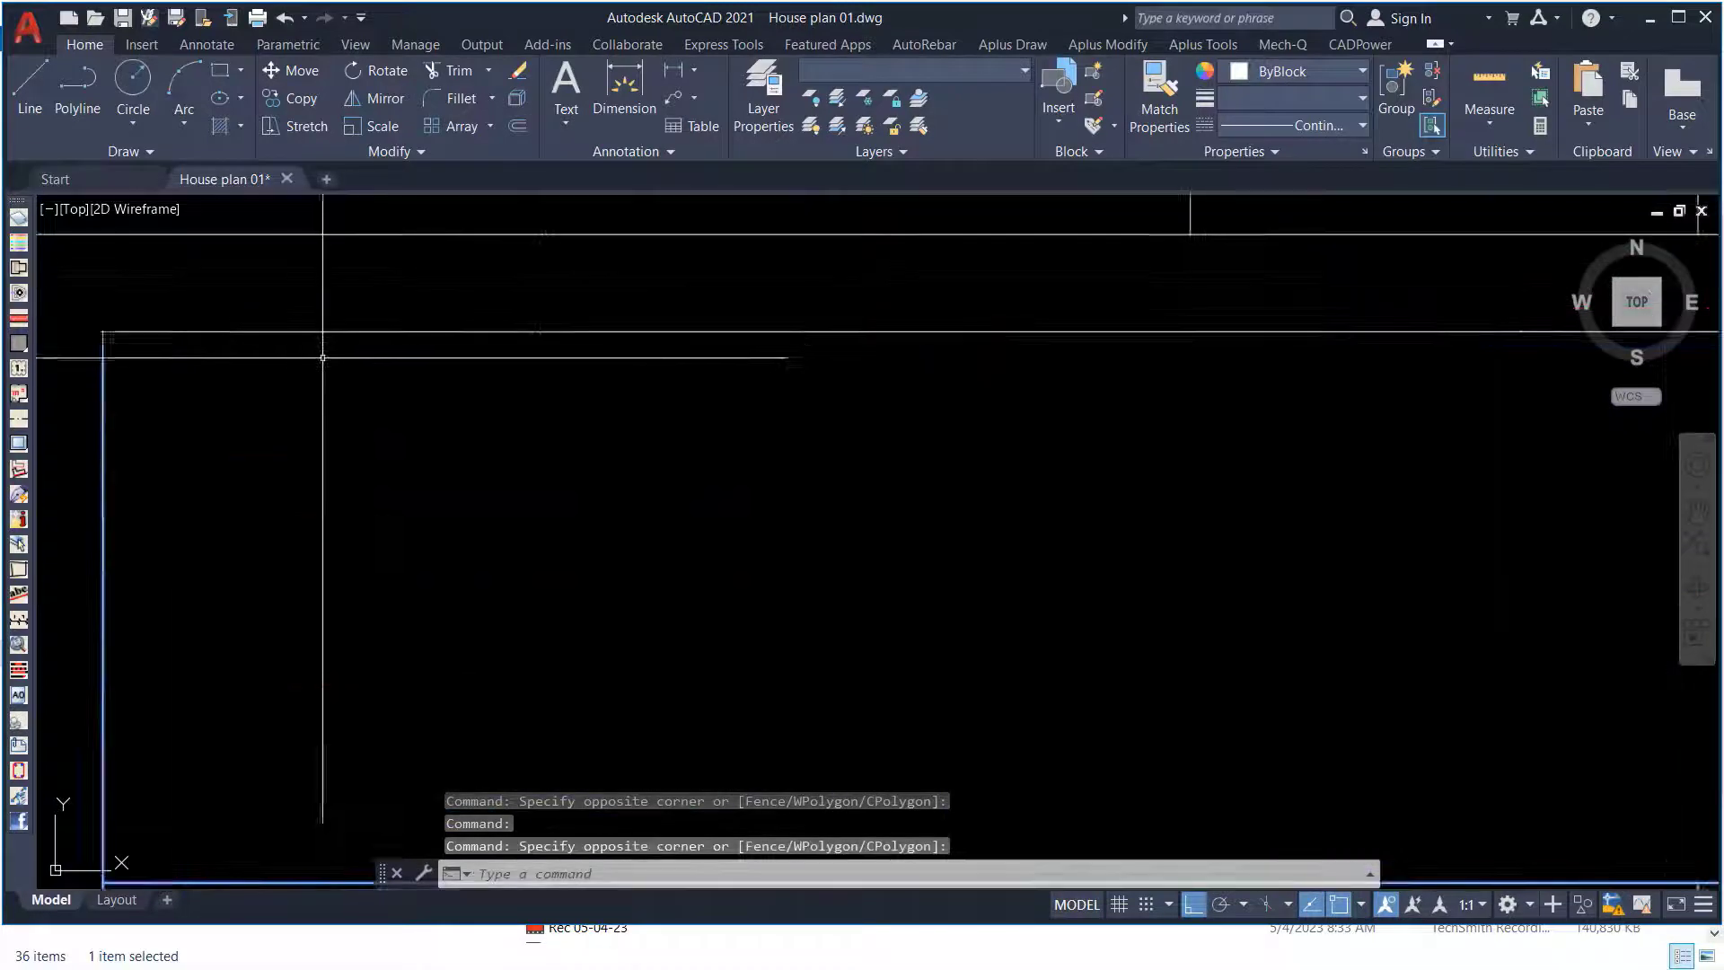
pyautogui.click(385, 299)
pyautogui.click(111, 392)
pyautogui.scroll(-3, 377, 476)
pyautogui.scroll(3, 824, 387)
pyautogui.click(823, 387)
pyautogui.scroll(-2, 642, 458)
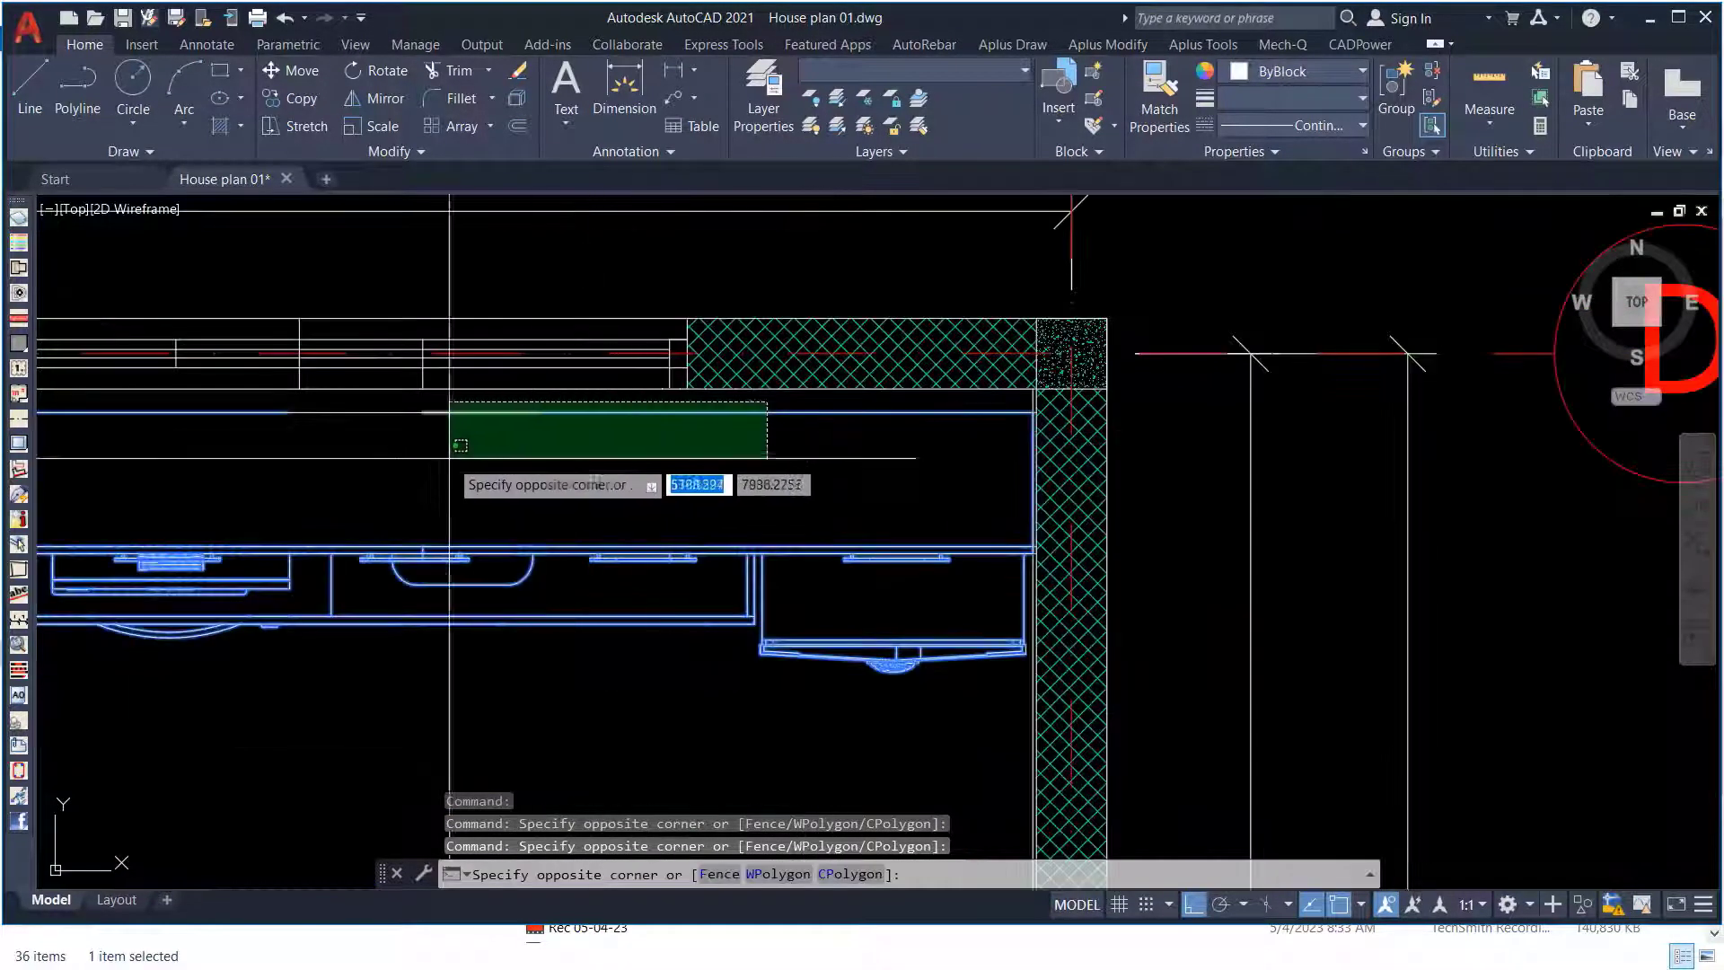
pyautogui.click(160, 695)
pyautogui.scroll(-2, 449, 628)
pyautogui.scroll(4, 772, 629)
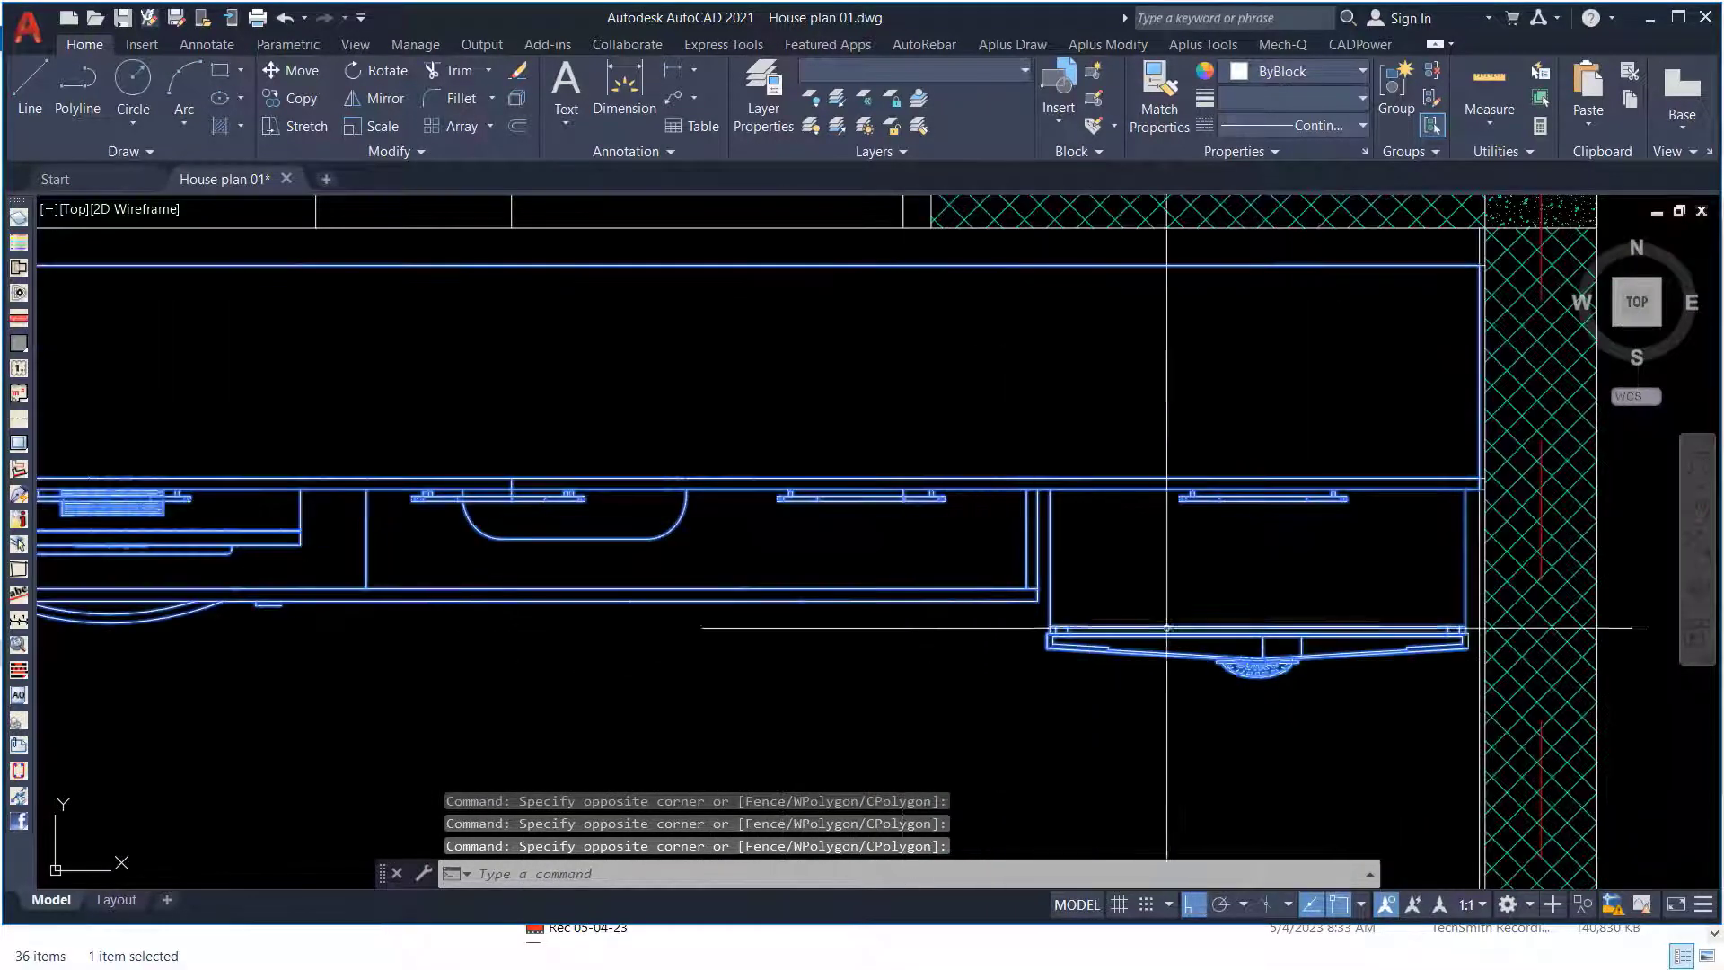
pyautogui.click(1231, 581)
pyautogui.scroll(-3, 987, 619)
pyautogui.press('Escape')
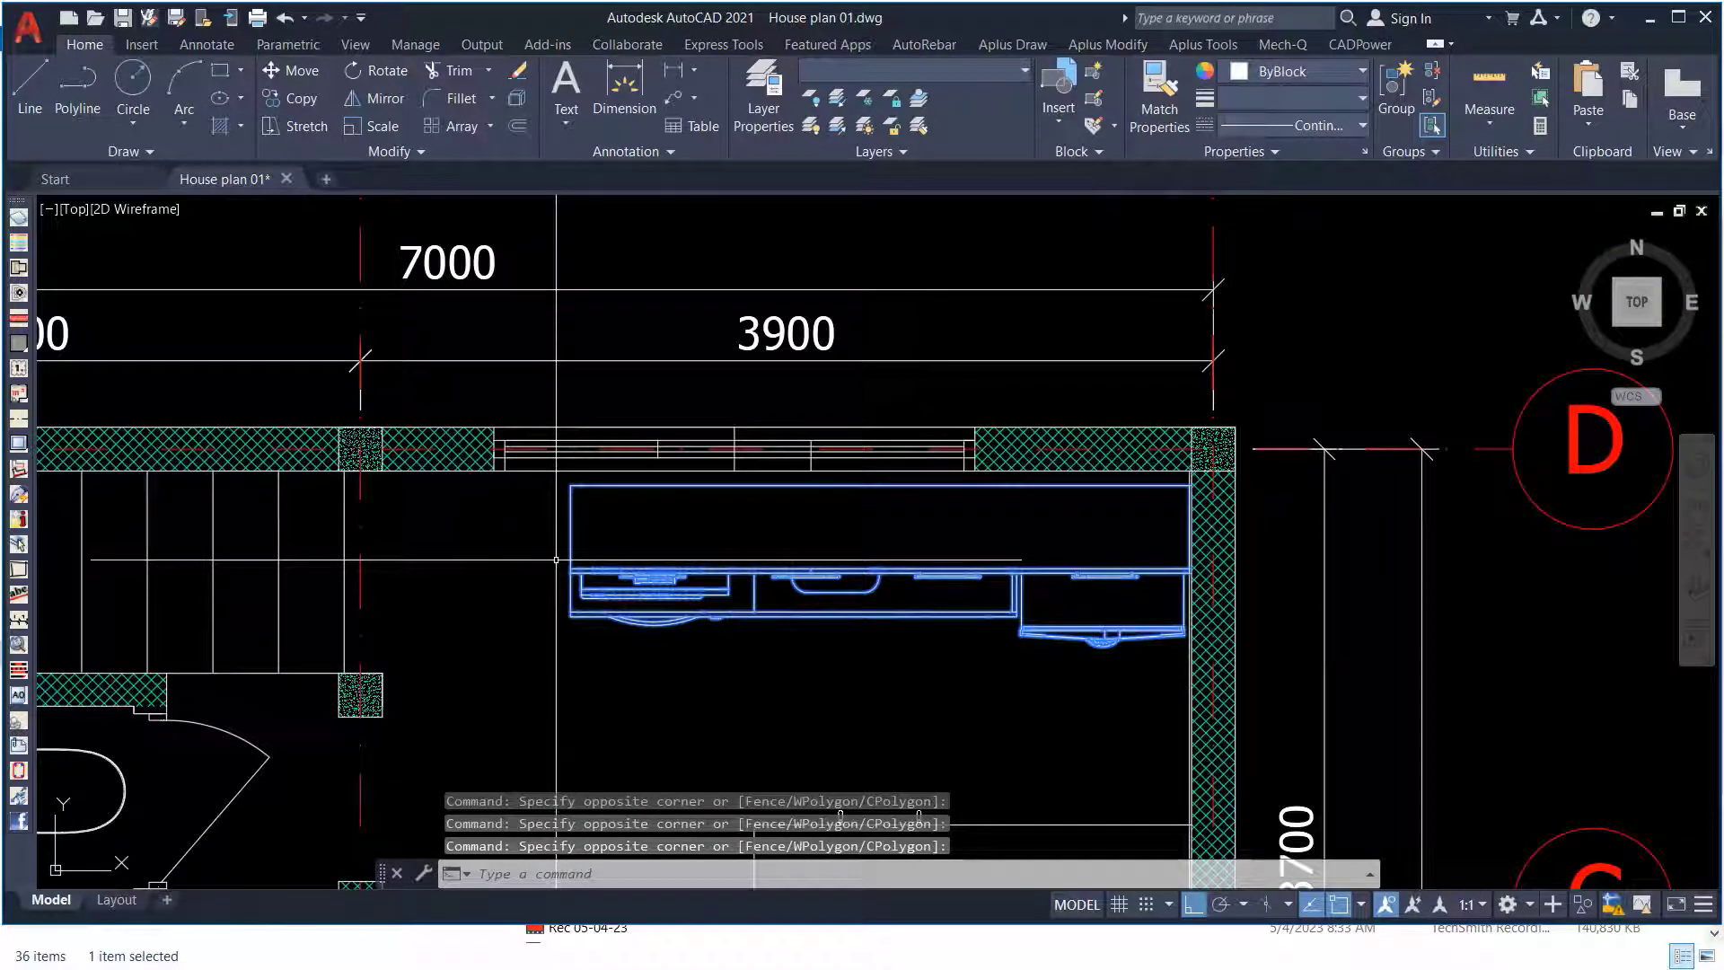
pyautogui.scroll(2, 1046, 601)
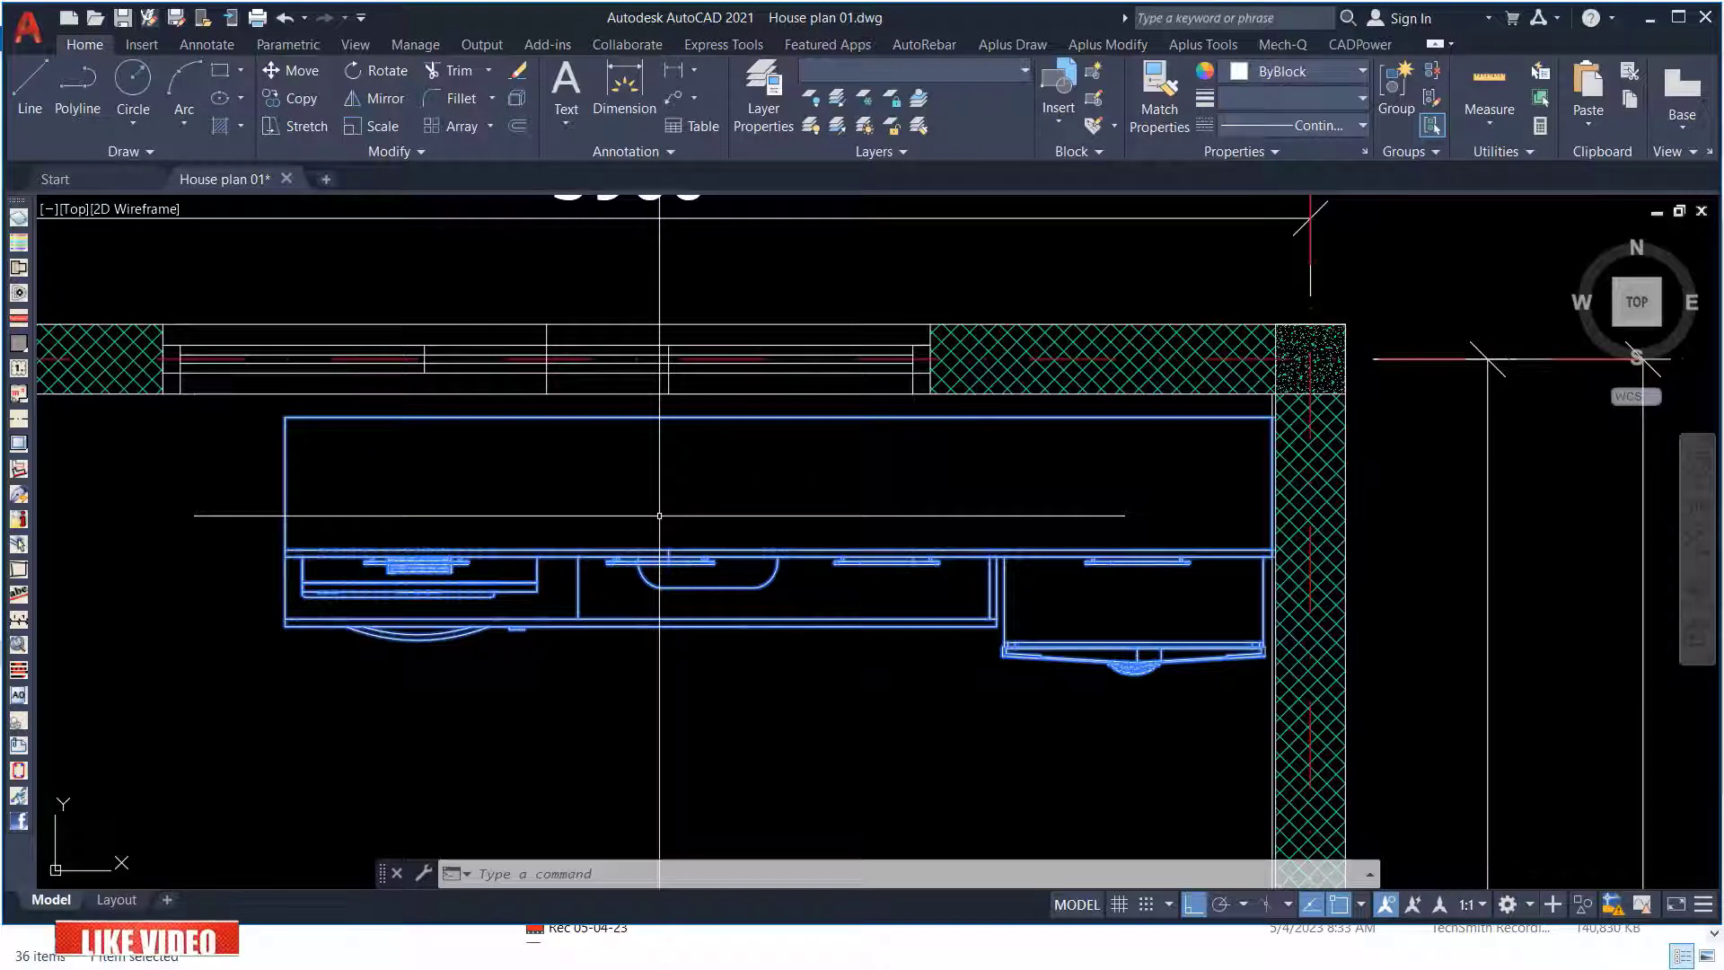
# Move the selected kitchen units off to the right of the floor plan.
pyautogui.rightClick(498, 493)
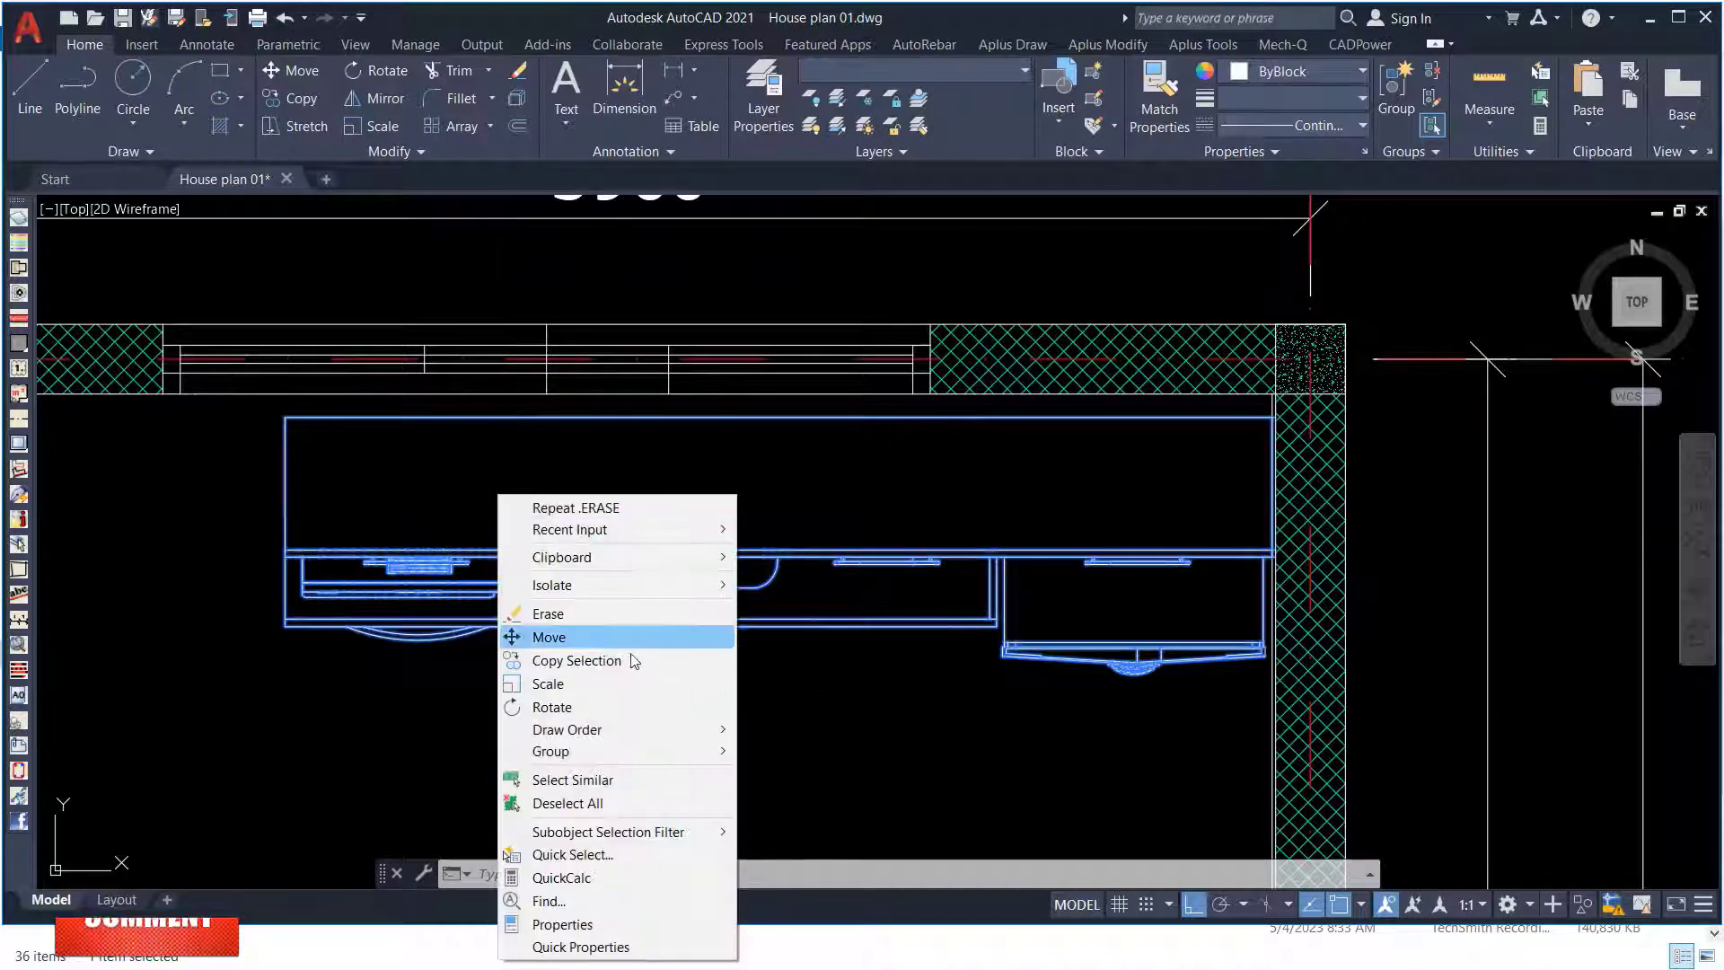
pyautogui.click(586, 637)
pyautogui.scroll(-3, 593, 611)
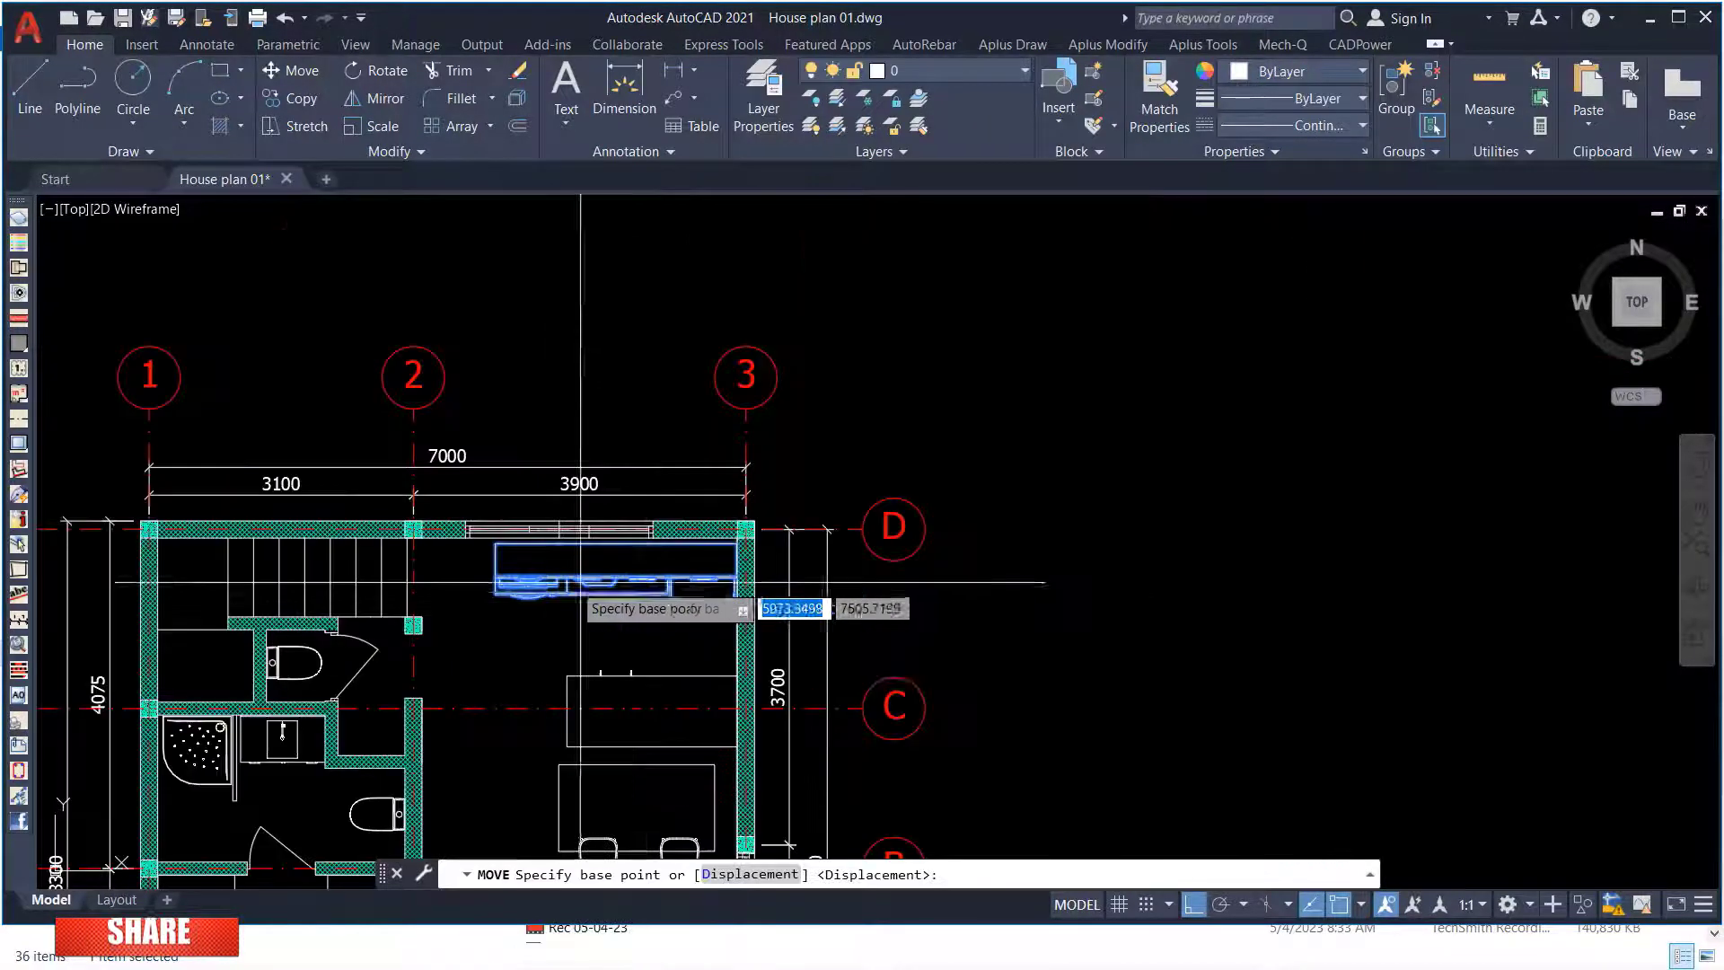
pyautogui.click(613, 622)
pyautogui.click(1199, 620)
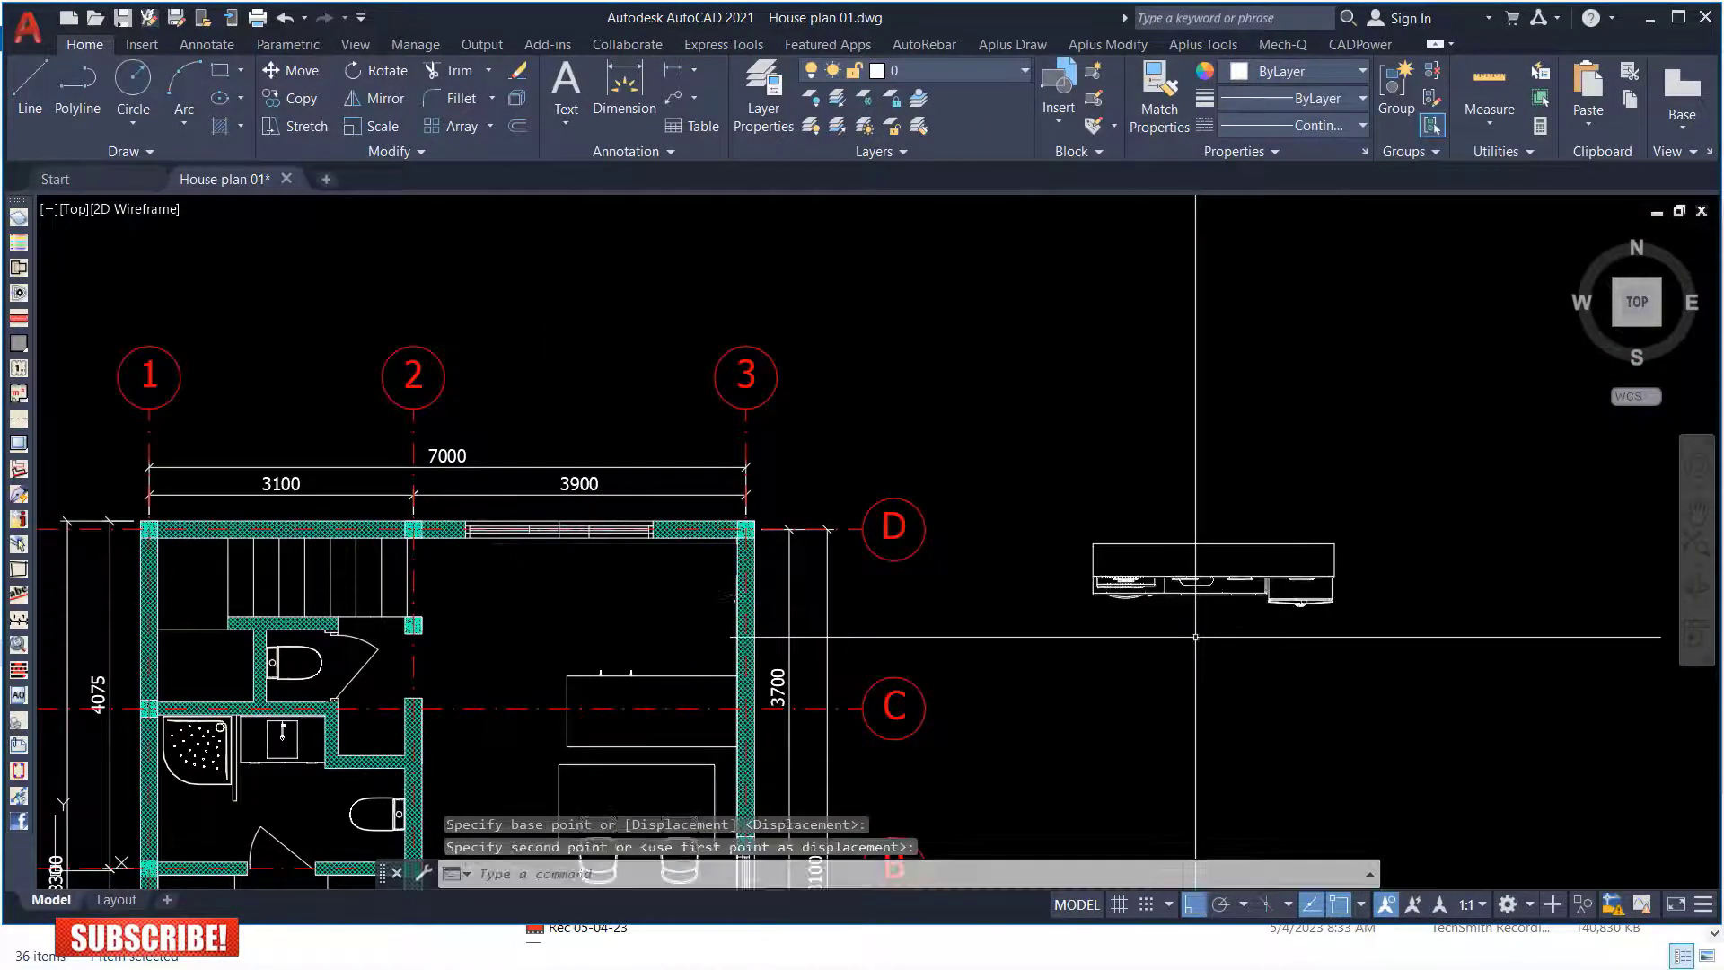
pyautogui.scroll(5, 745, 606)
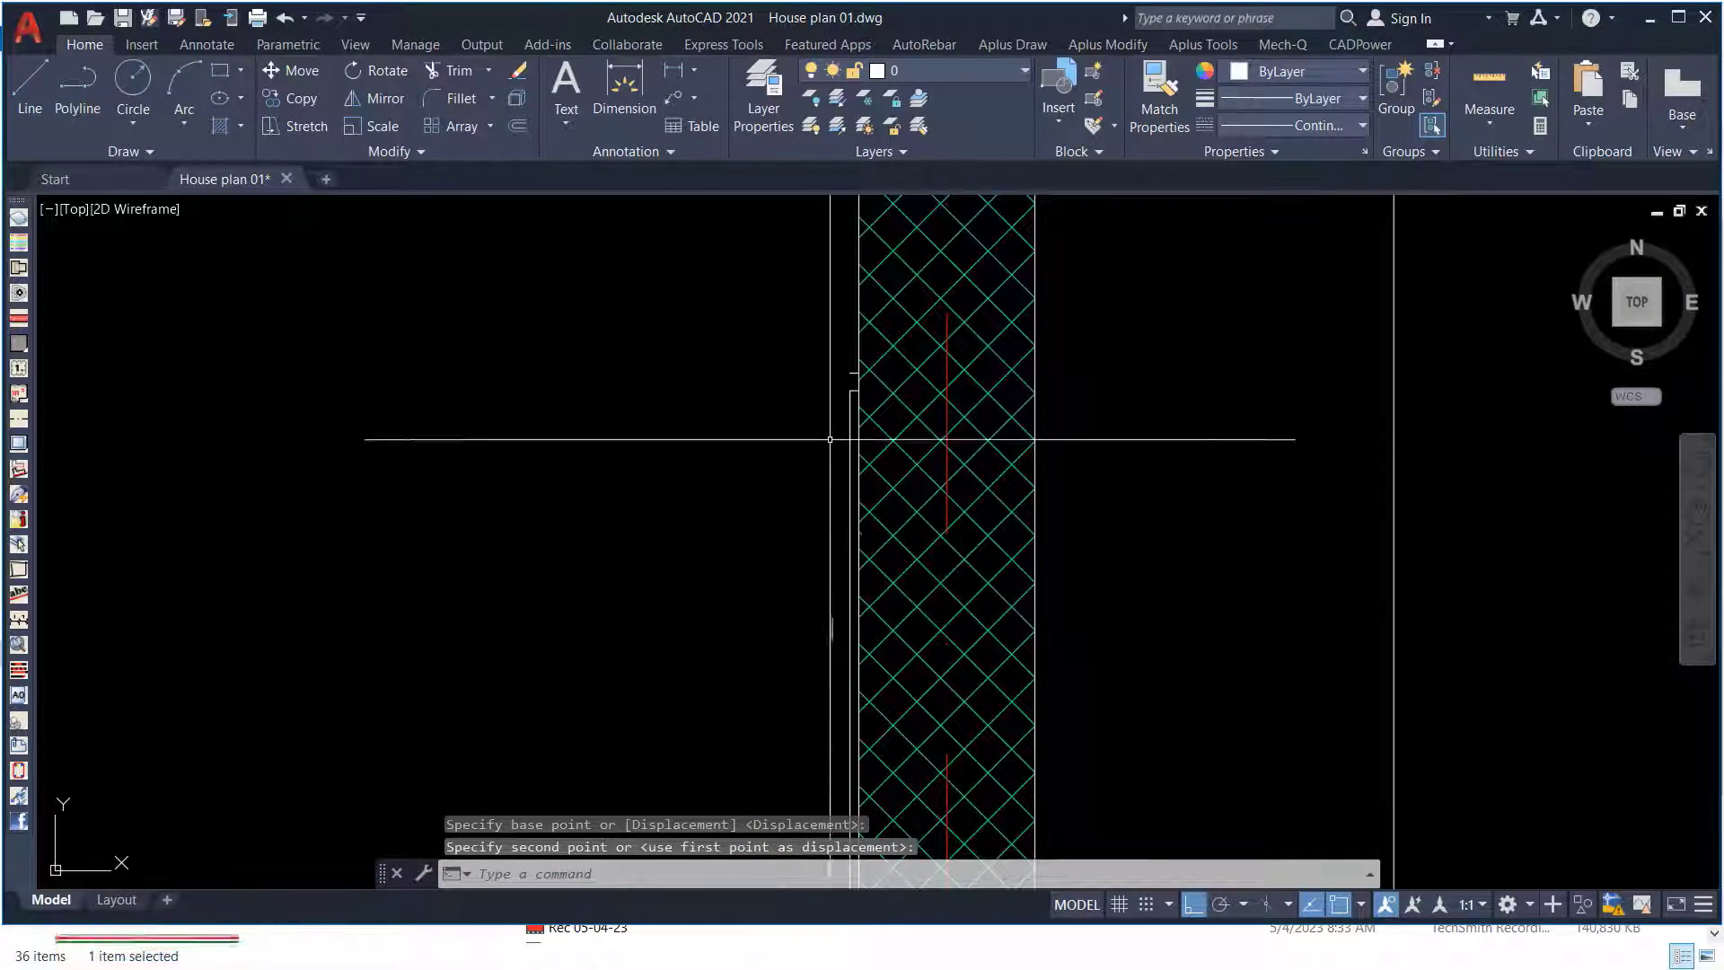
# Erase the small stray piece and the short line beside the wall.
pyautogui.click(833, 586)
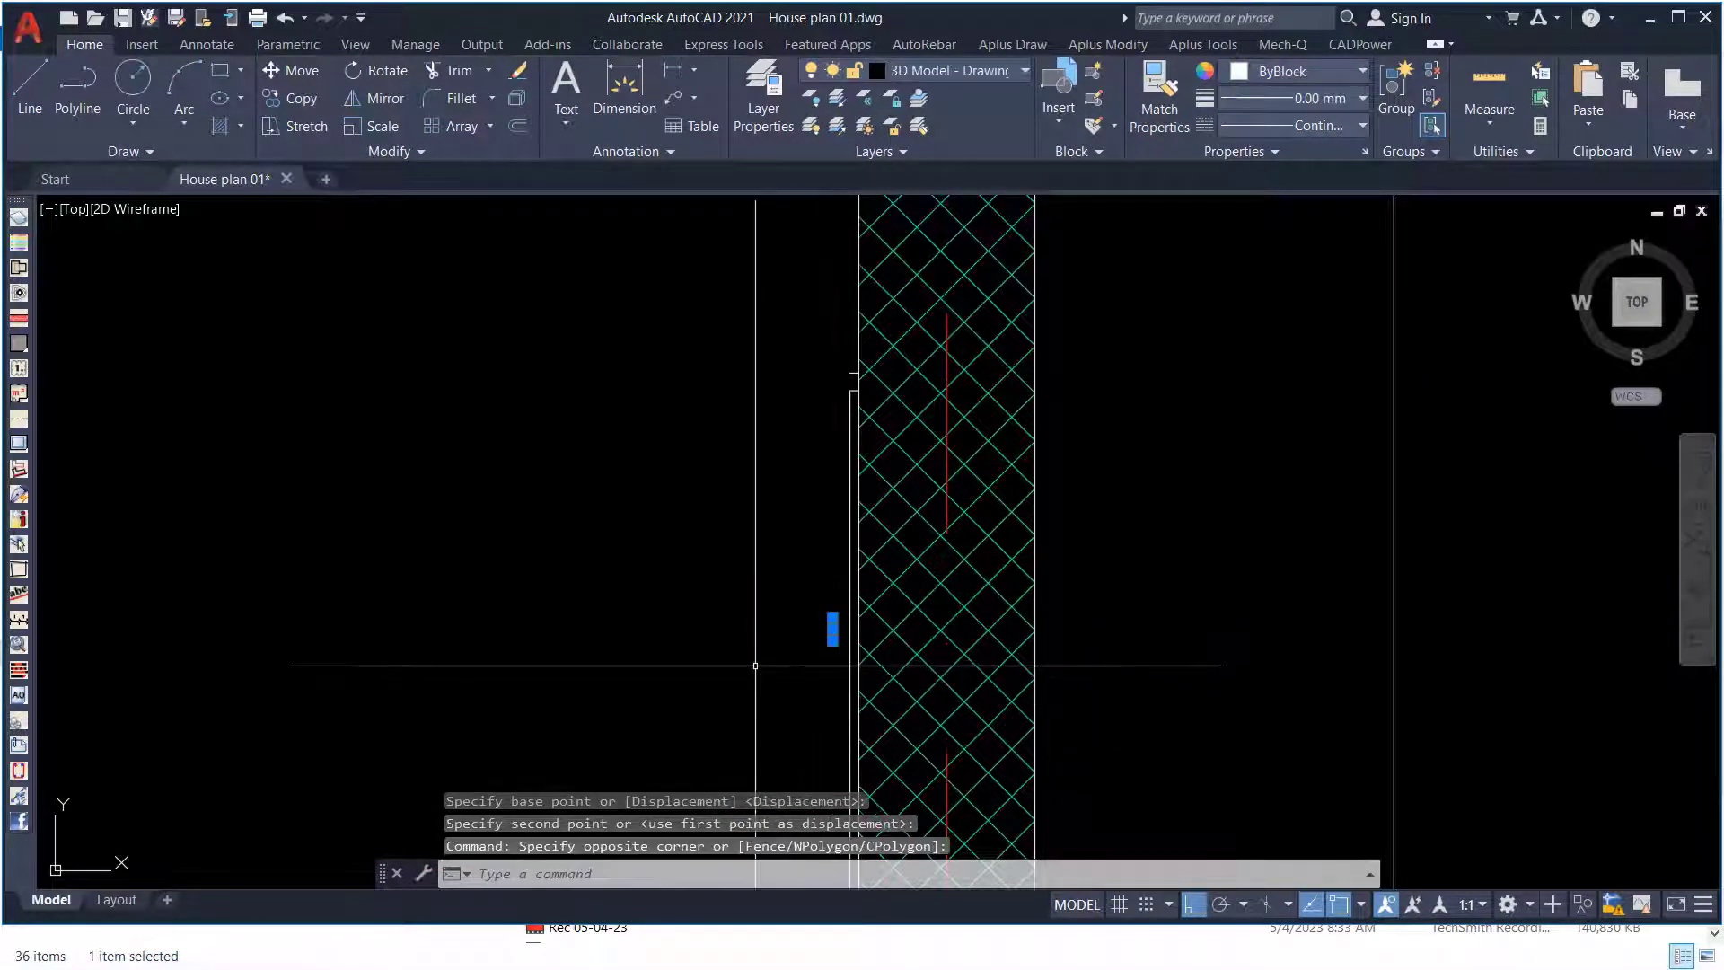
pyautogui.click(755, 665)
pyautogui.press('Delete')
pyautogui.scroll(5, 847, 458)
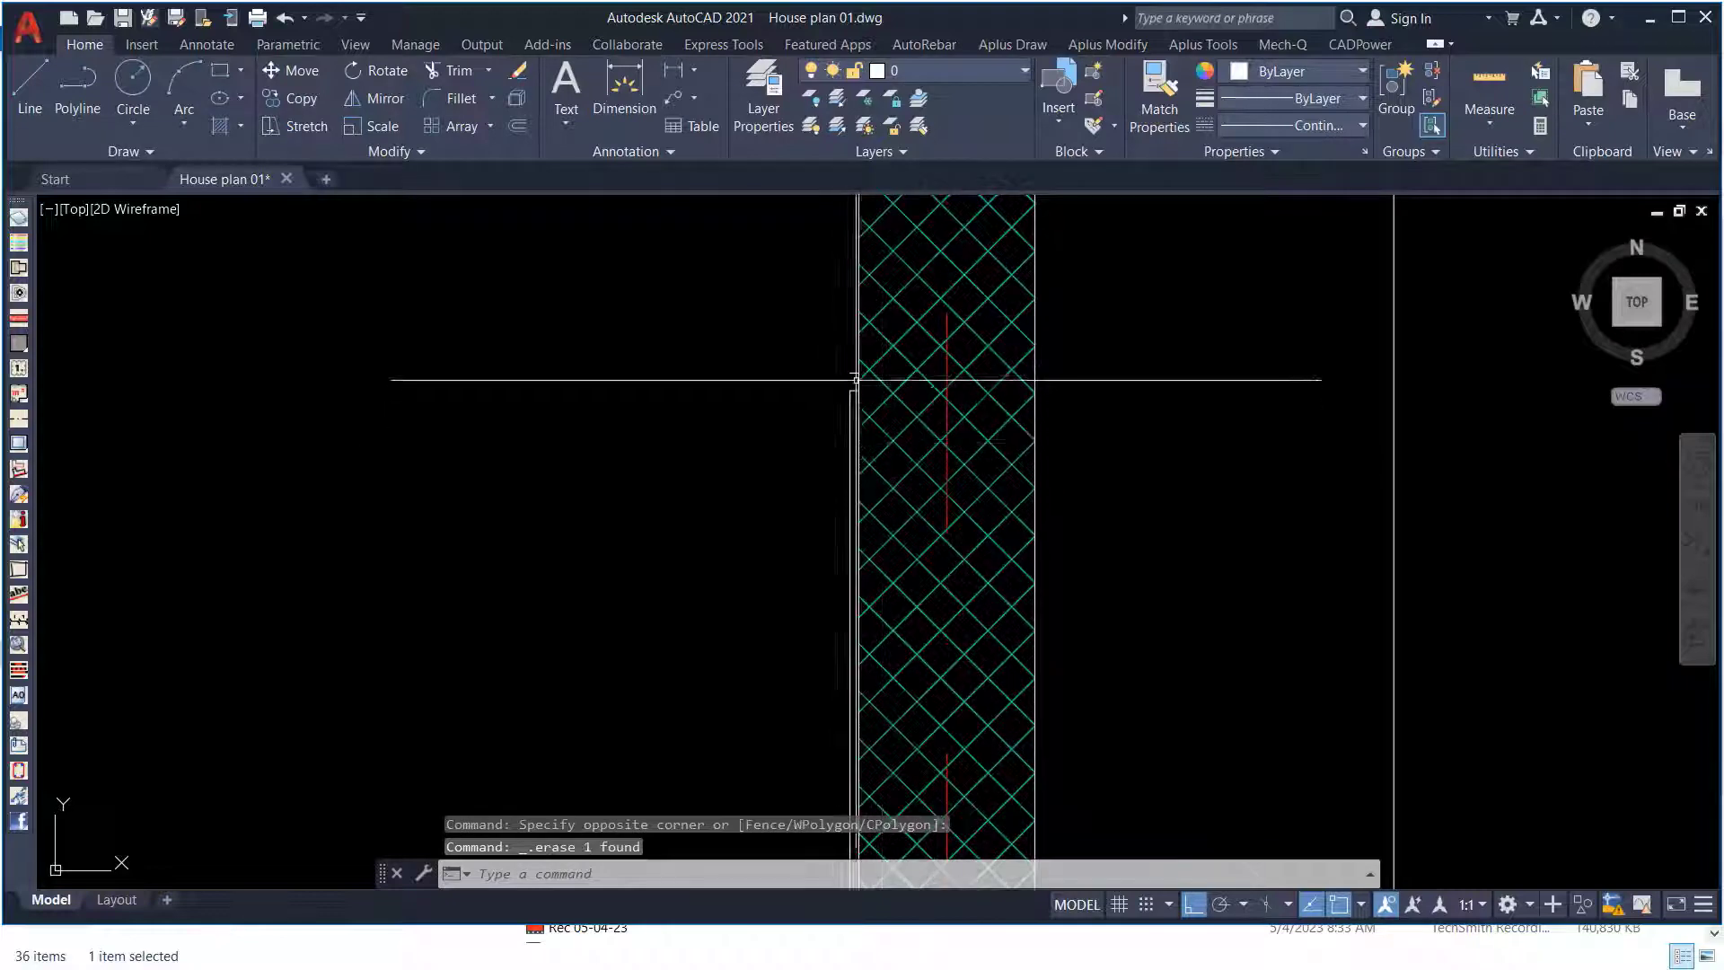
pyautogui.click(879, 408)
pyautogui.click(811, 501)
pyautogui.press('Delete')
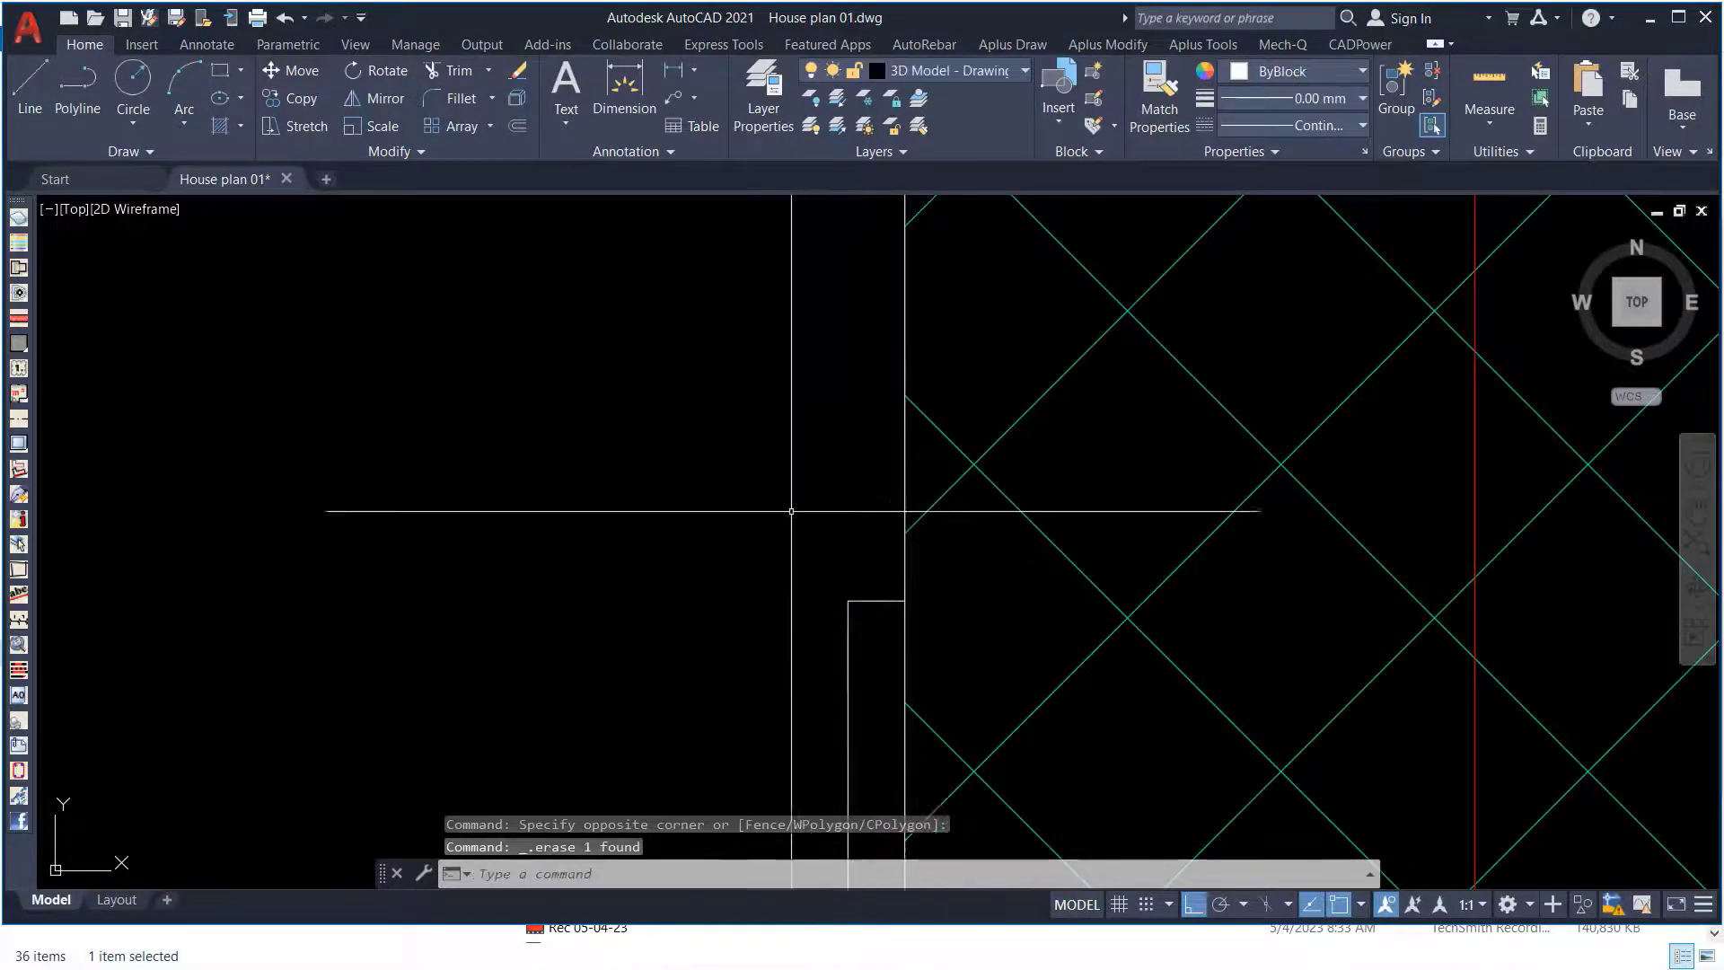
pyautogui.scroll(-5, 790, 520)
pyautogui.scroll(4, 1466, 551)
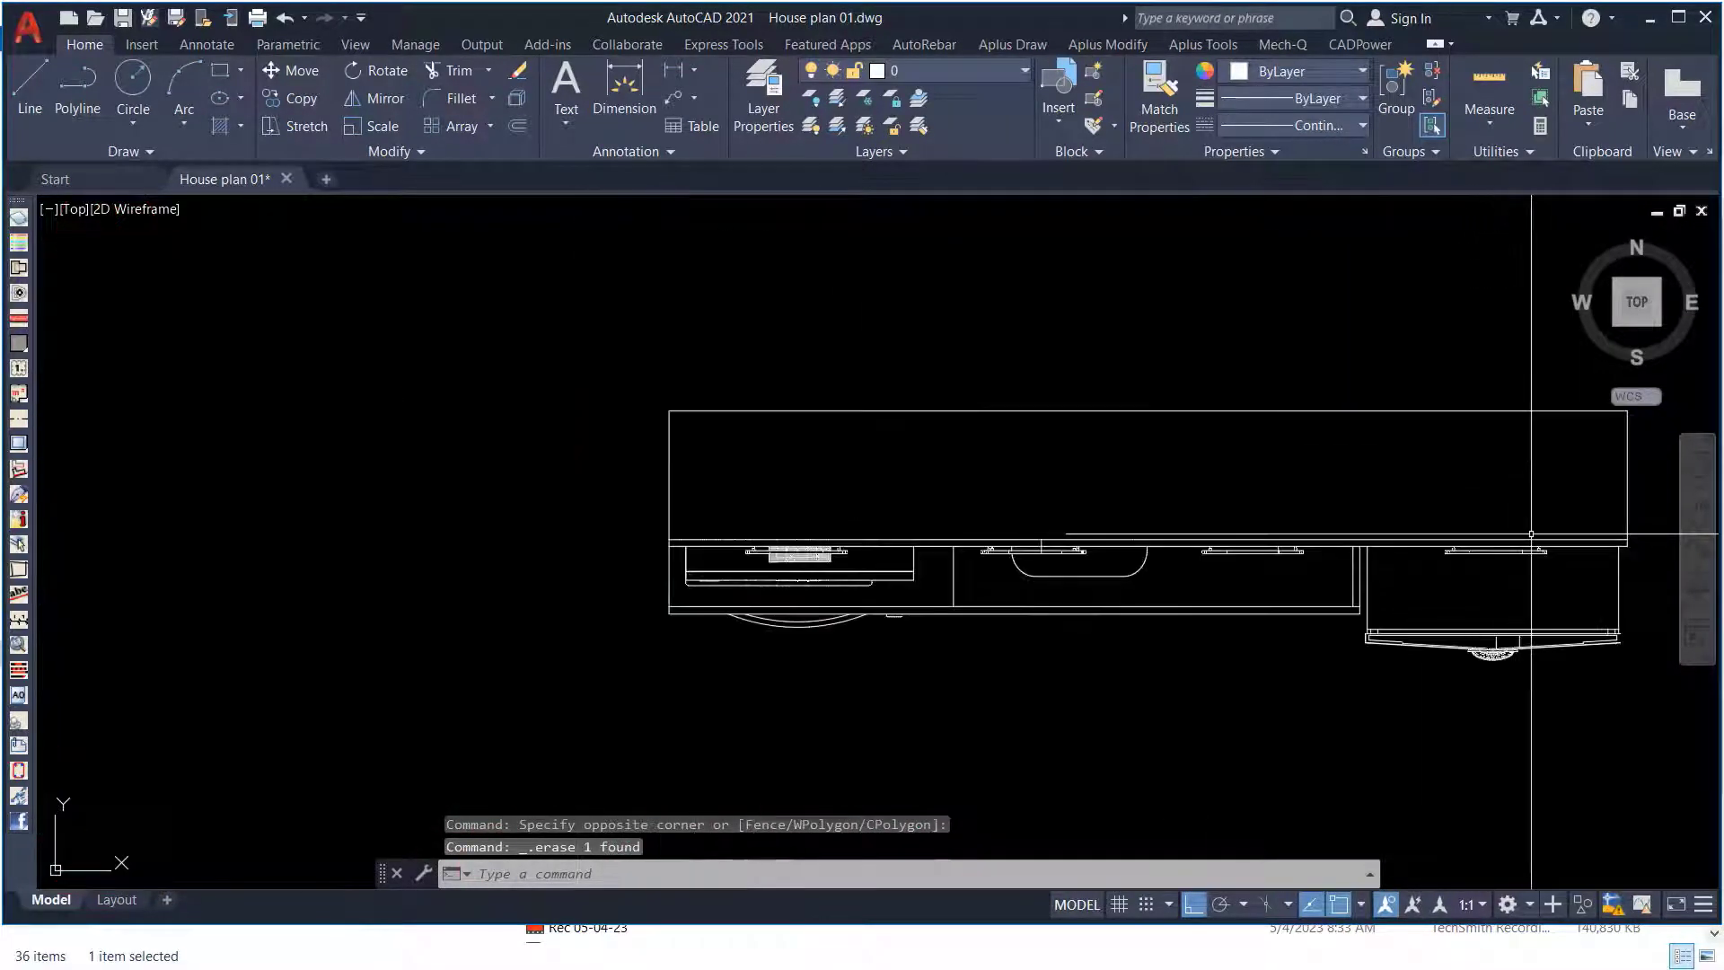
pyautogui.scroll(-3, 1096, 570)
pyautogui.scroll(5, 1269, 516)
pyautogui.scroll(4, 1158, 442)
# Draw a short line with L between two snapped points at the cabinet's wall corner.
pyautogui.scroll(4, 1167, 494)
pyautogui.write('l')
pyautogui.press('Return')
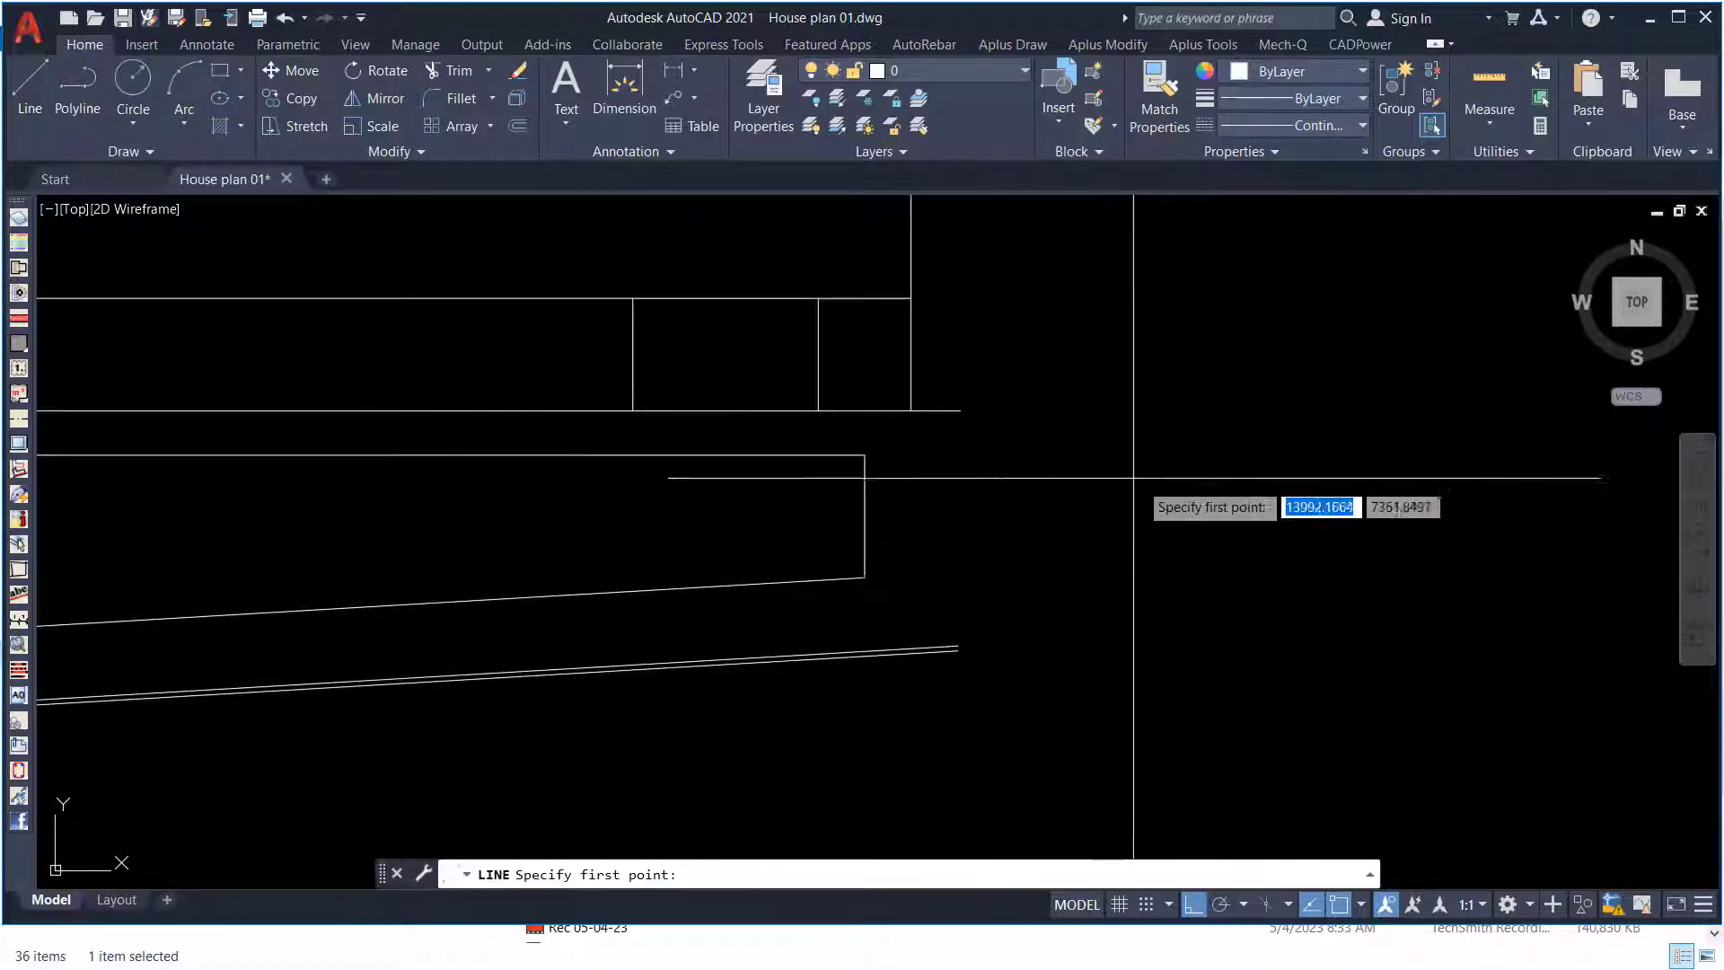
pyautogui.click(960, 410)
pyautogui.click(962, 627)
pyautogui.scroll(4, 963, 627)
pyautogui.rightClick(1149, 437)
pyautogui.click(1178, 446)
pyautogui.scroll(-6, 1176, 512)
# Center the cabinet drawing in view and crossing-select all of its parts.
pyautogui.click(1326, 268)
pyautogui.click(374, 584)
pyautogui.scroll(-9, 1106, 690)
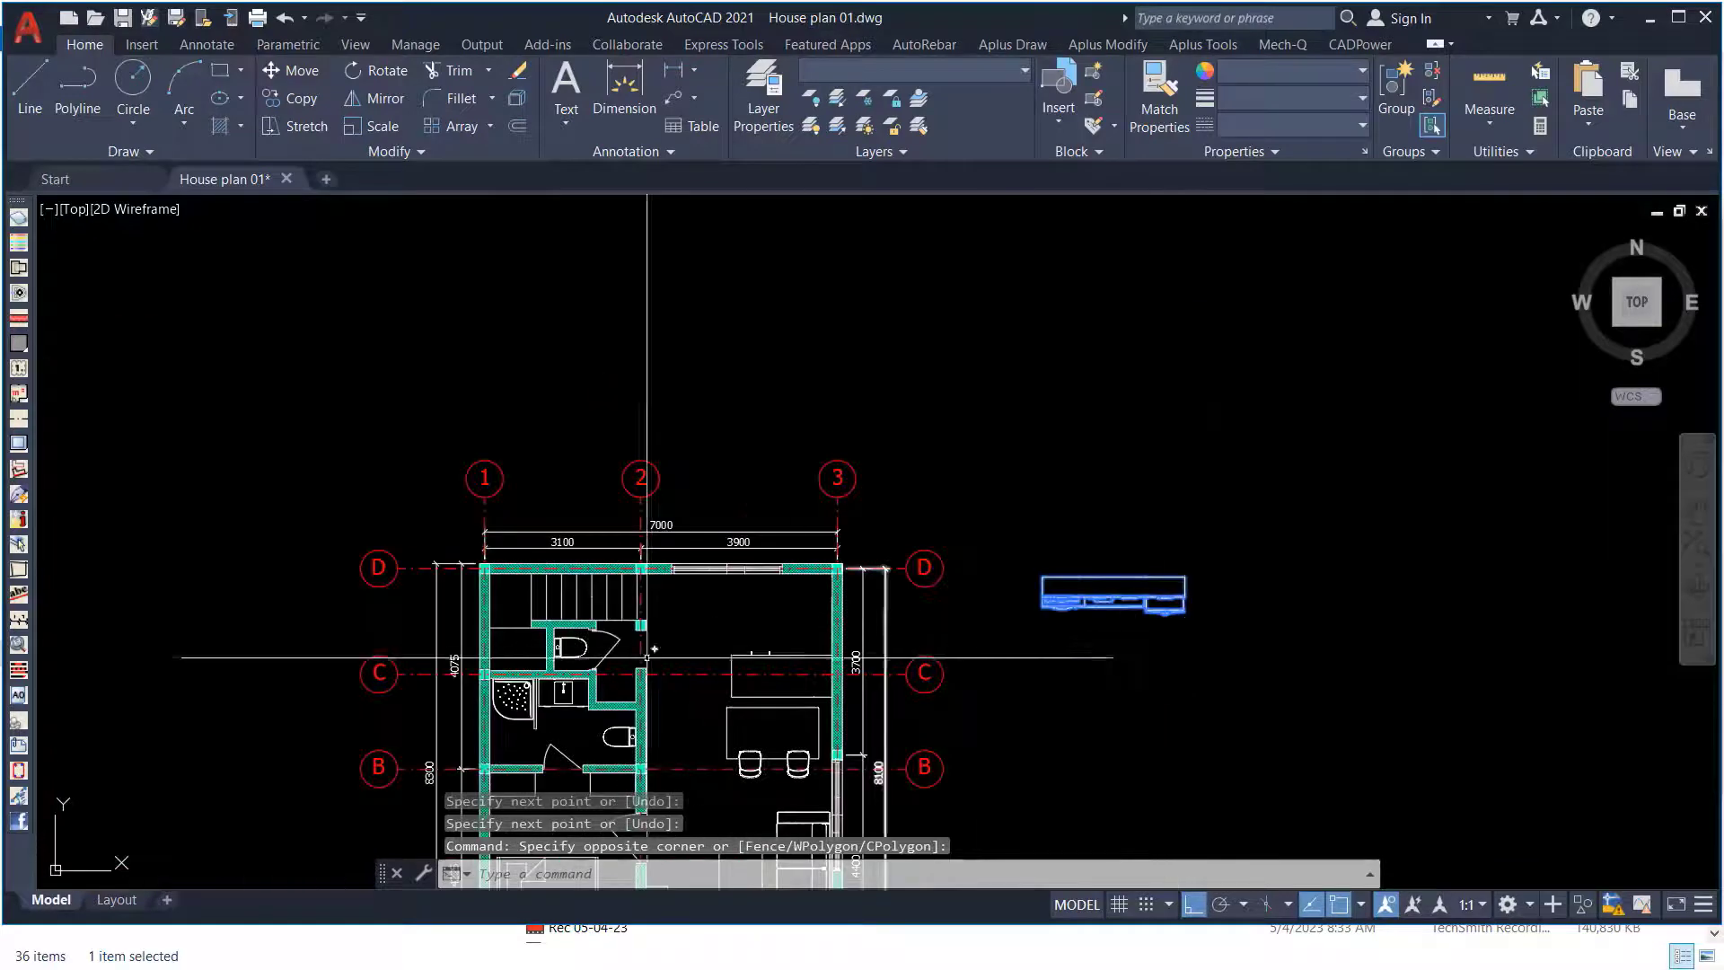
pyautogui.scroll(4, 625, 585)
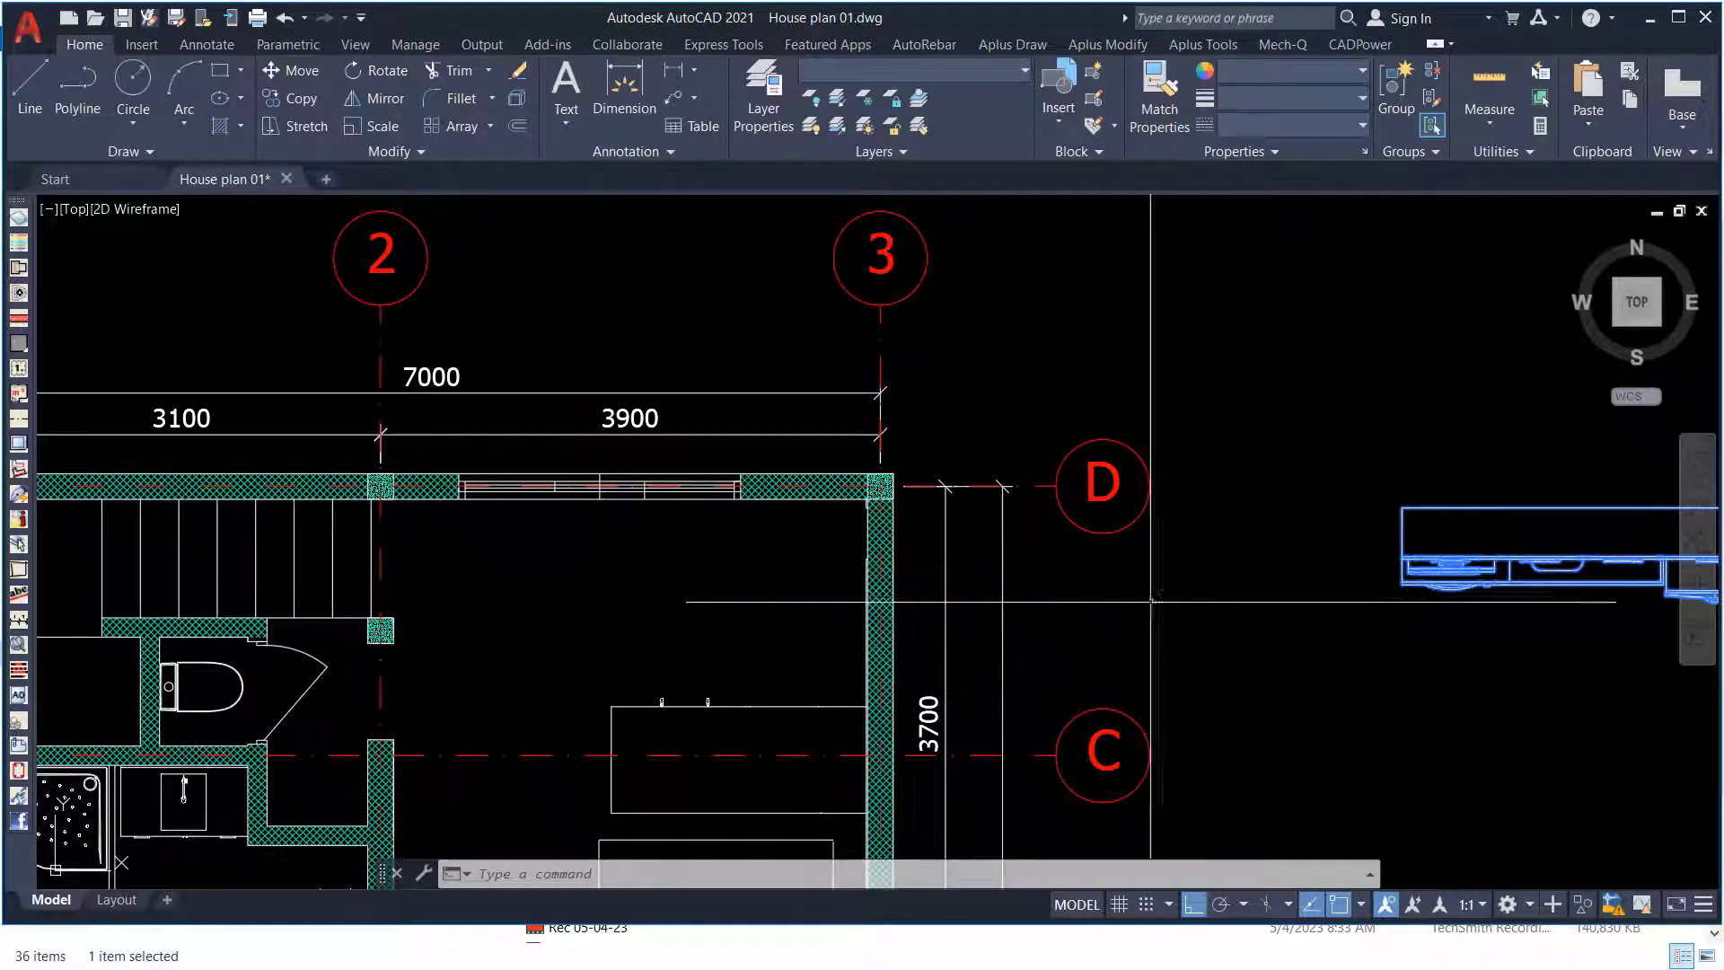
pyautogui.moveTo(1478, 561); pyautogui.dragTo(907, 507, button='middle')
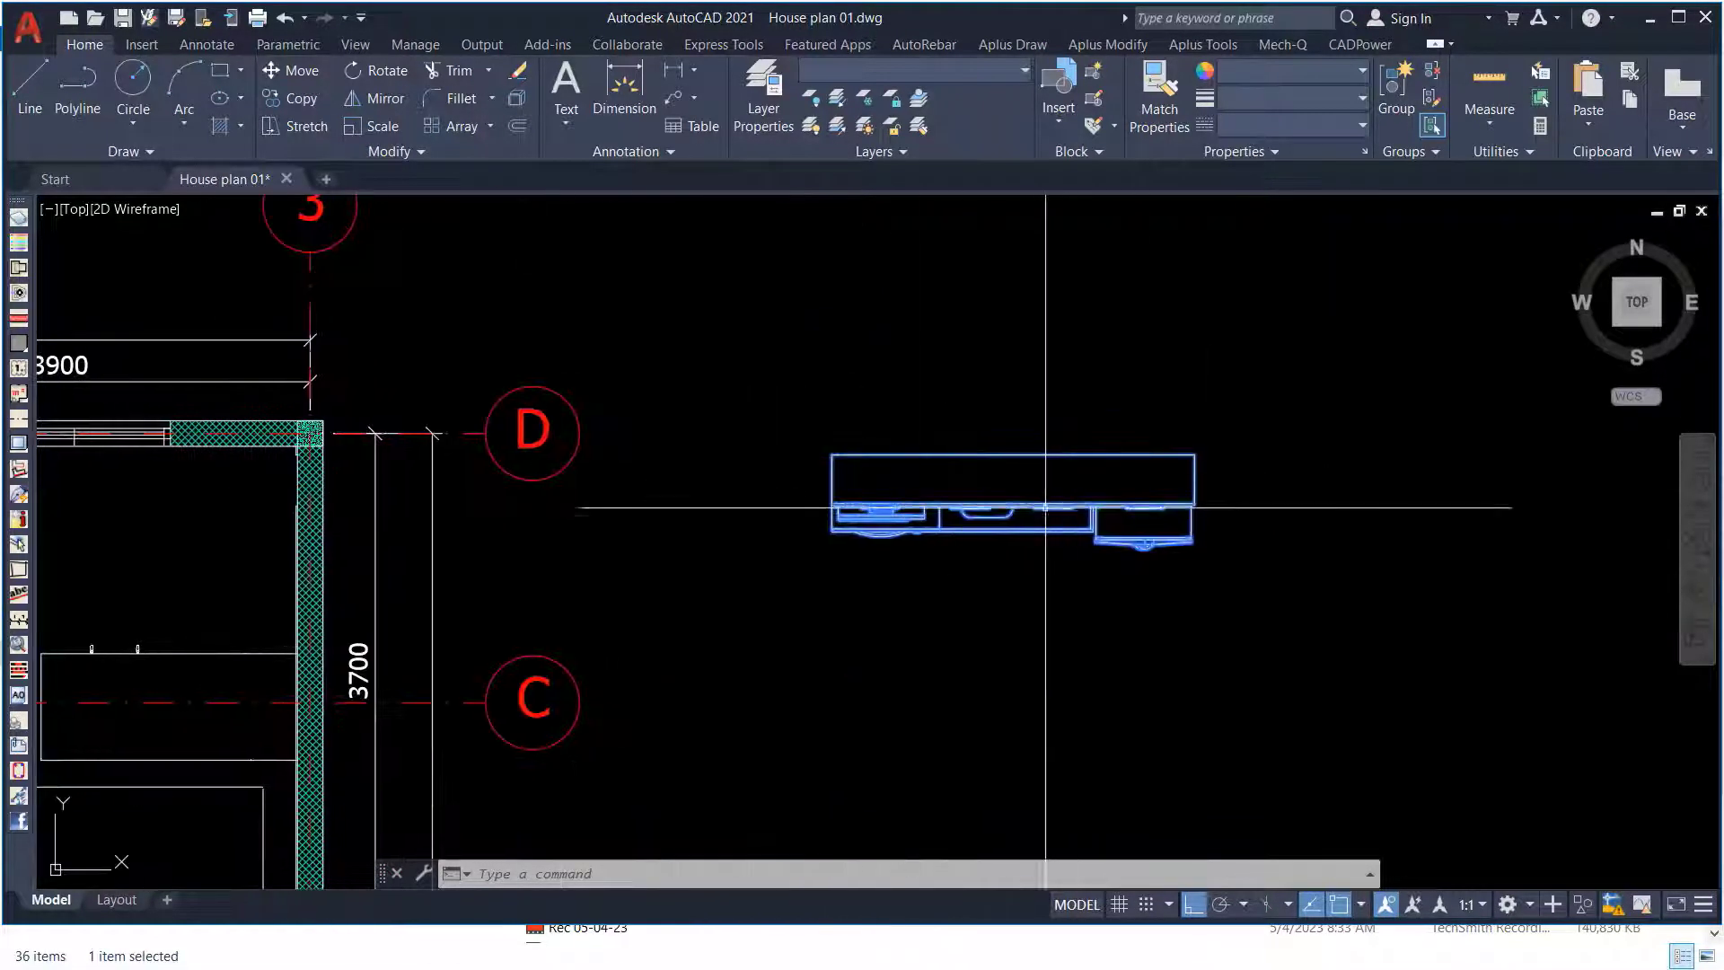
pyautogui.scroll(2, 938, 517)
pyautogui.click(1431, 323)
pyautogui.click(616, 712)
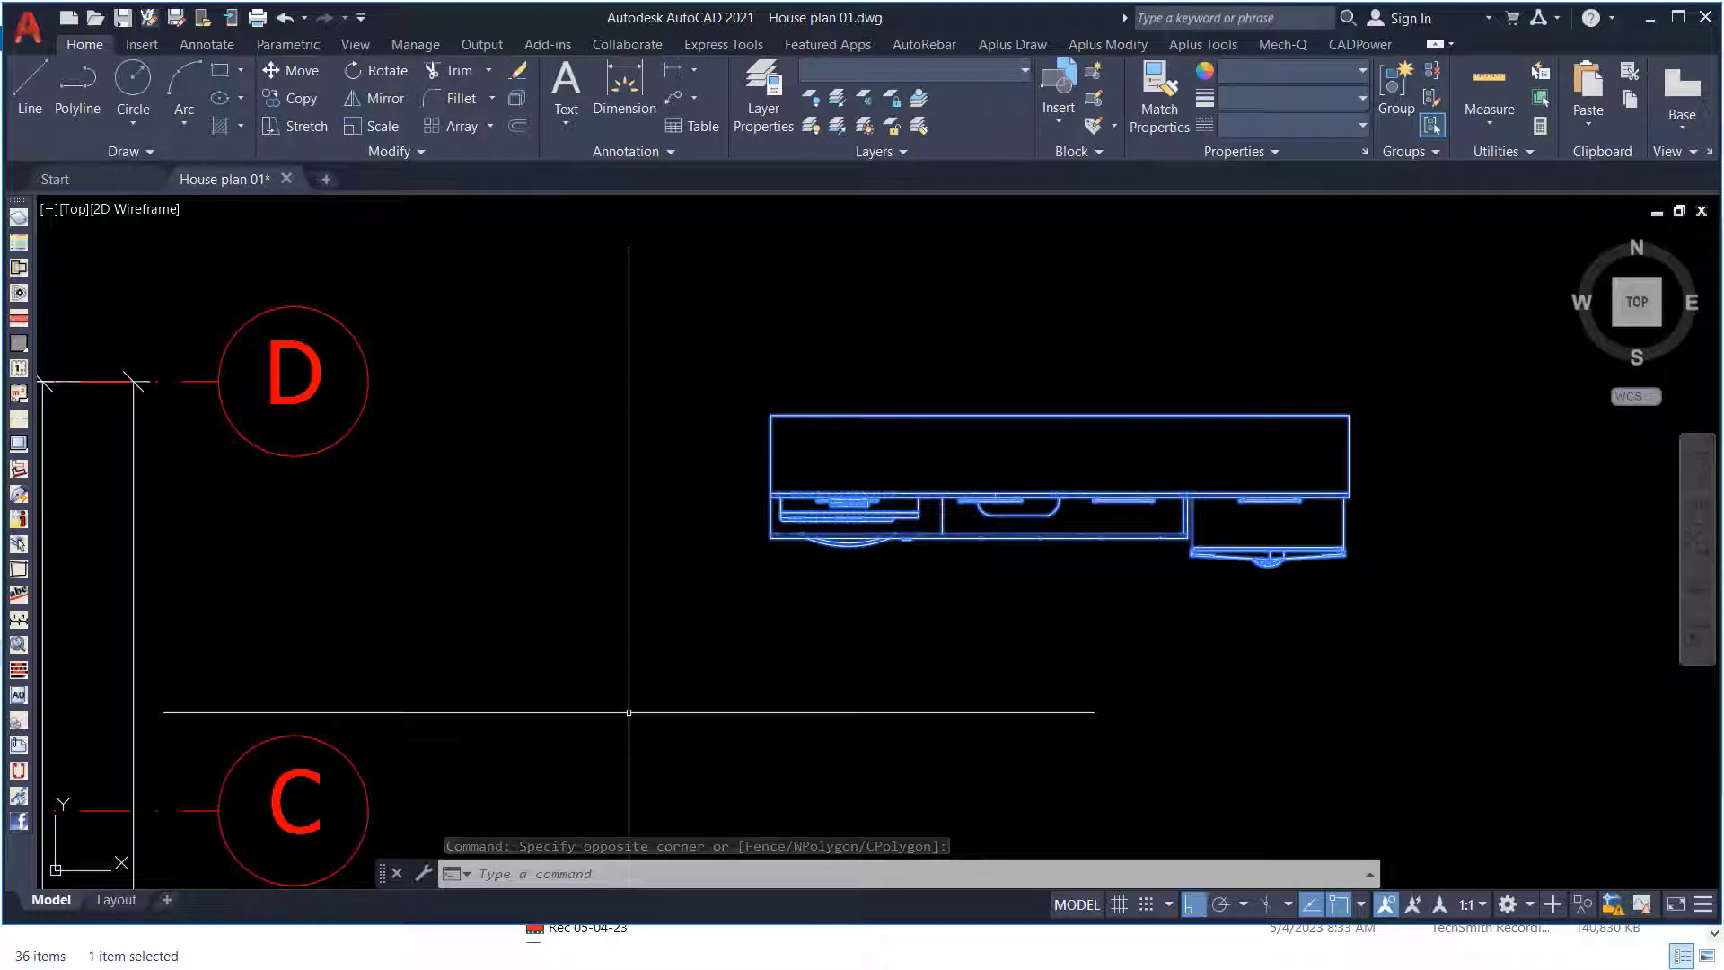
# Copy the cabinet drawing with COPYBASE, using its top-left corner as the base point.
pyautogui.hotkey('ctrl', 'shift', 'c')
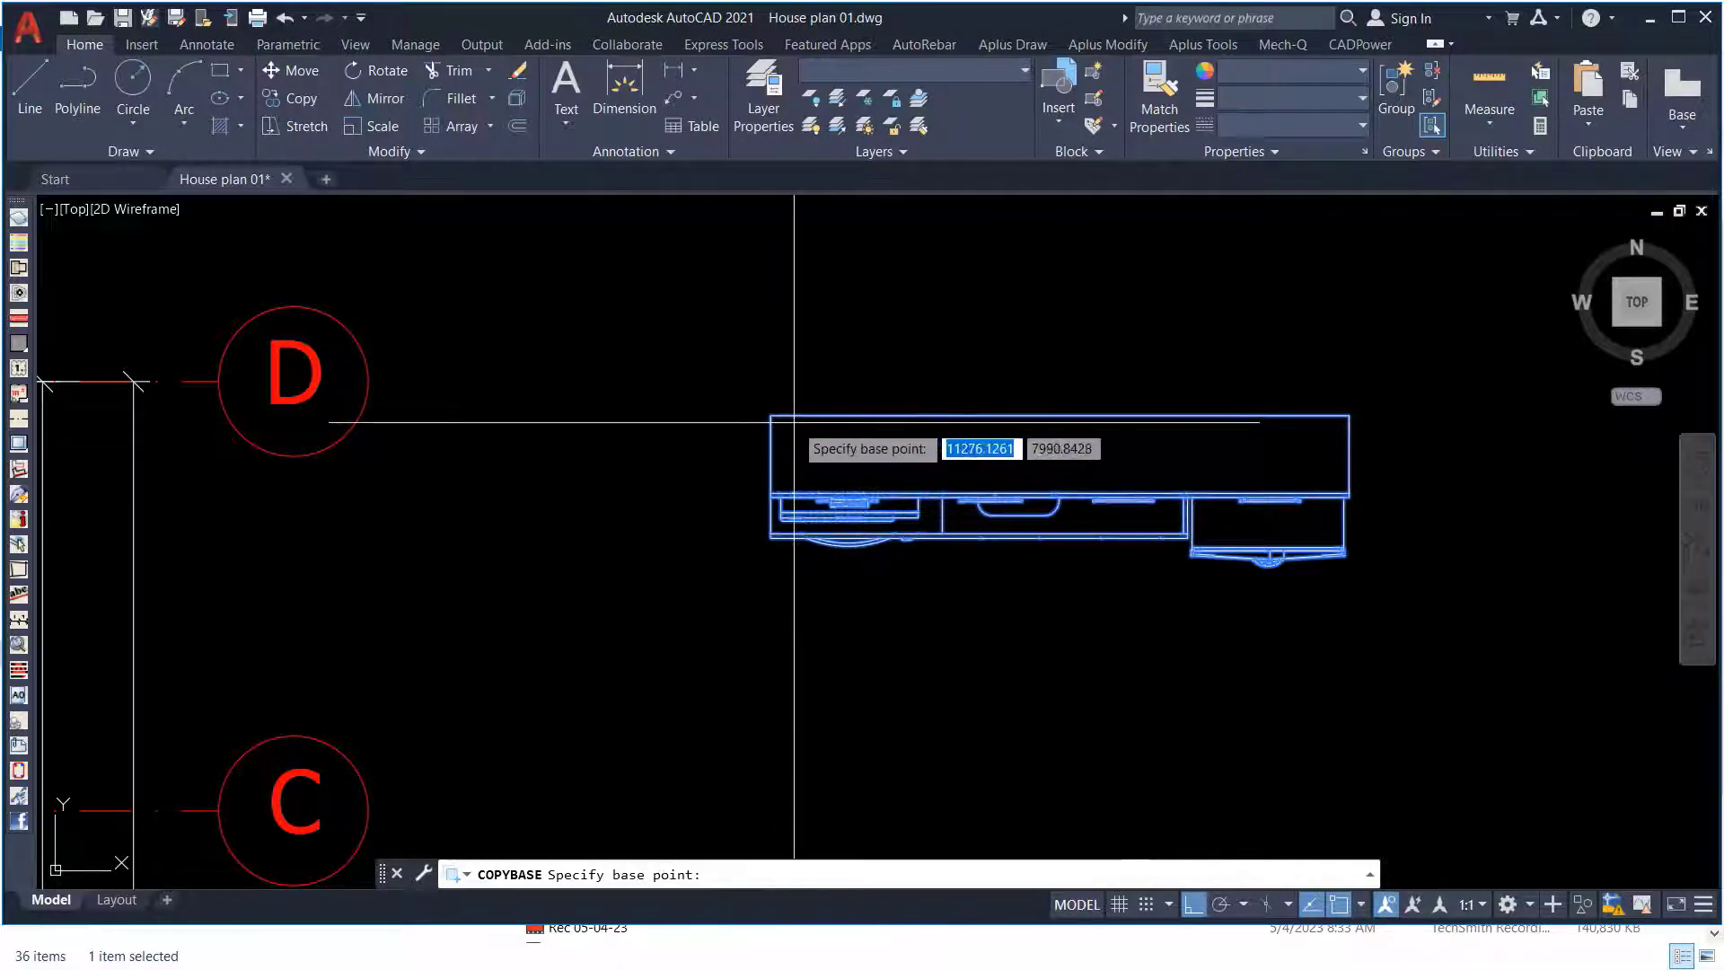
pyautogui.scroll(8, 790, 421)
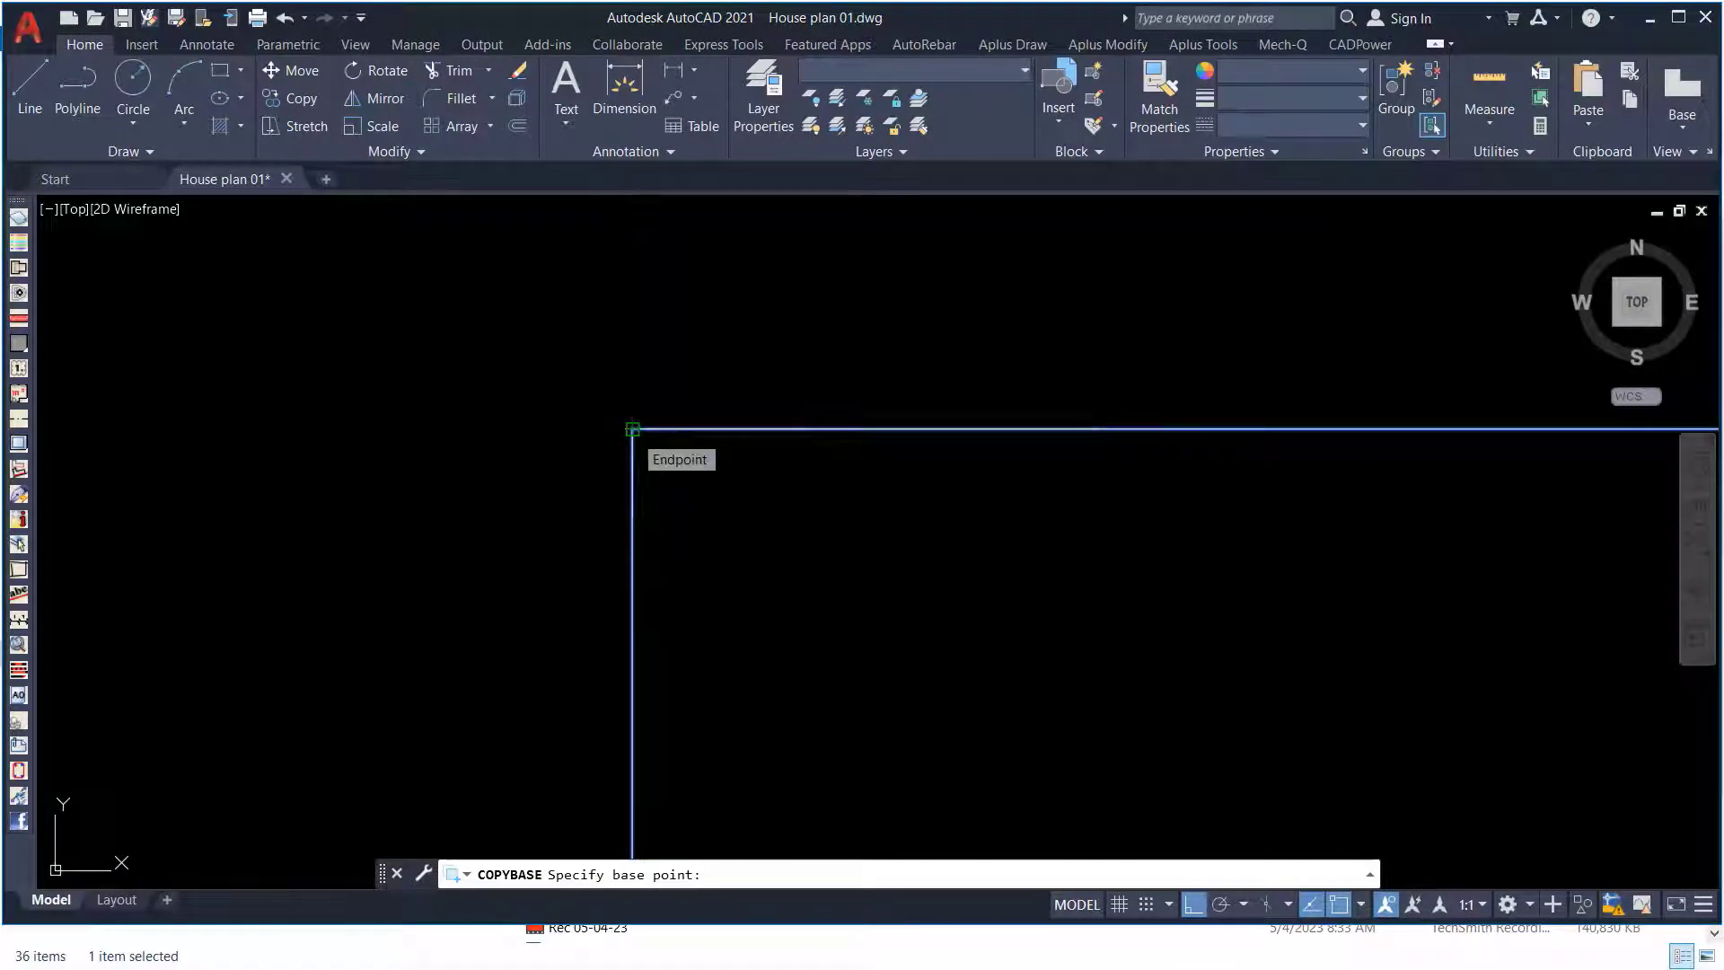
pyautogui.click(632, 430)
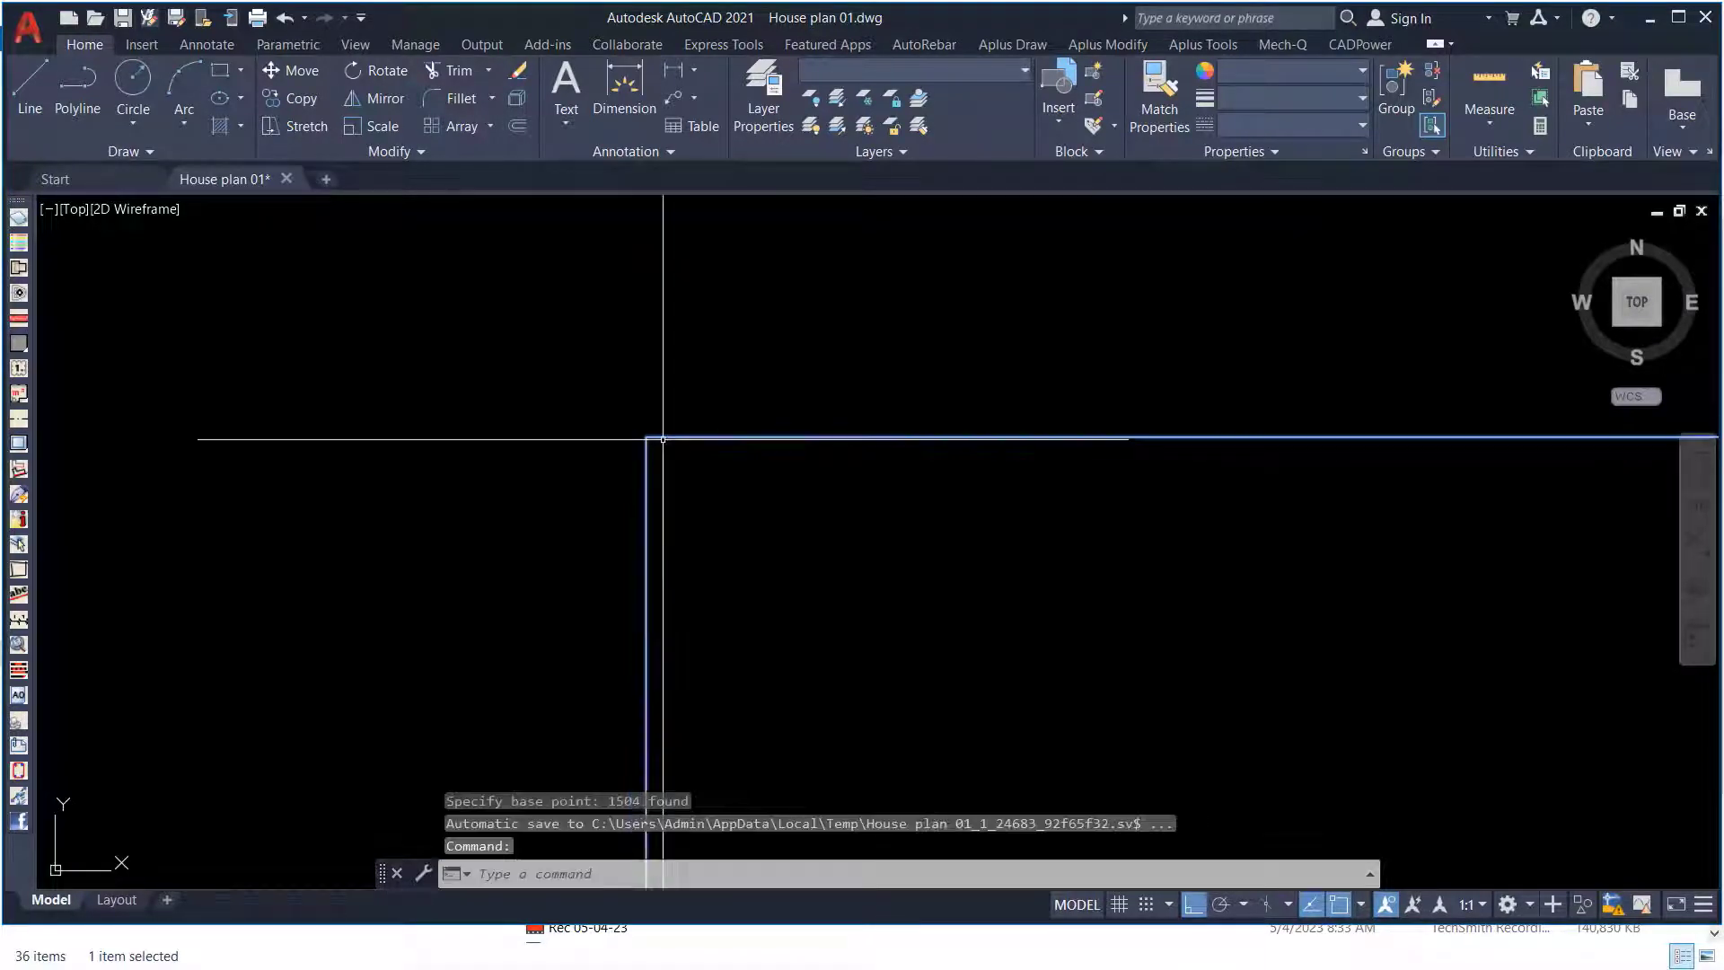
pyautogui.scroll(-5, 685, 442)
pyautogui.scroll(3, 688, 433)
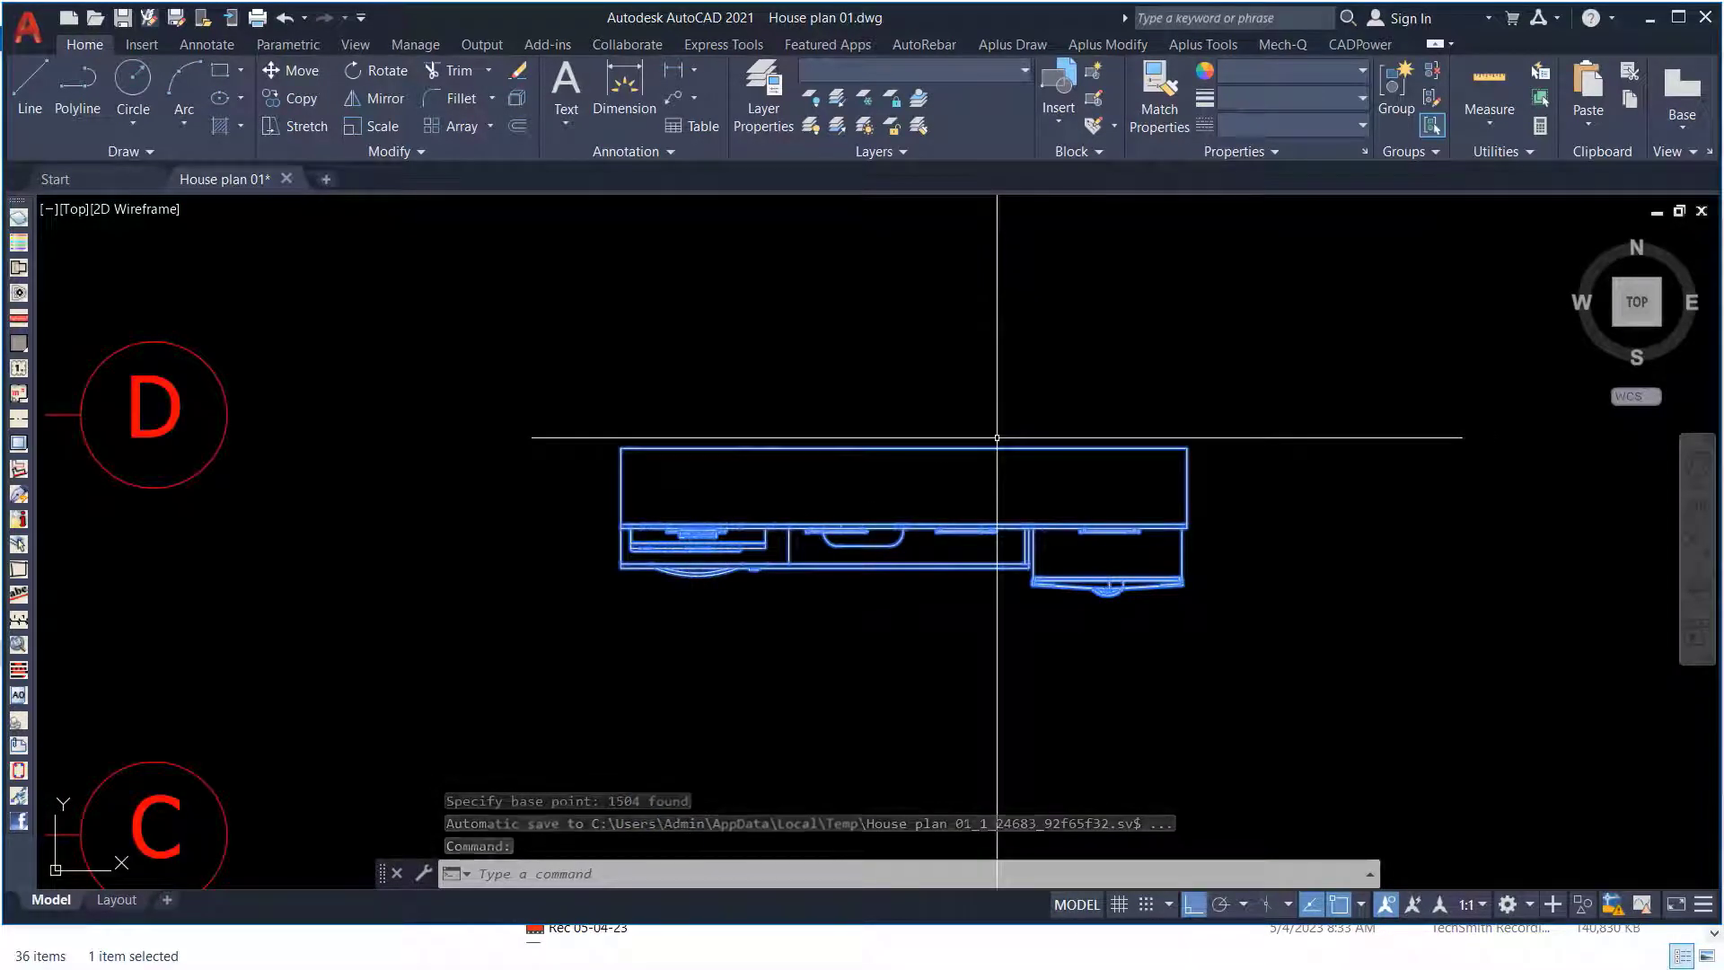
# Paste the copied cabinet as a block below the original with PASTEBLOCK.
pyautogui.hotkey('ctrl', 'shift', 'v')
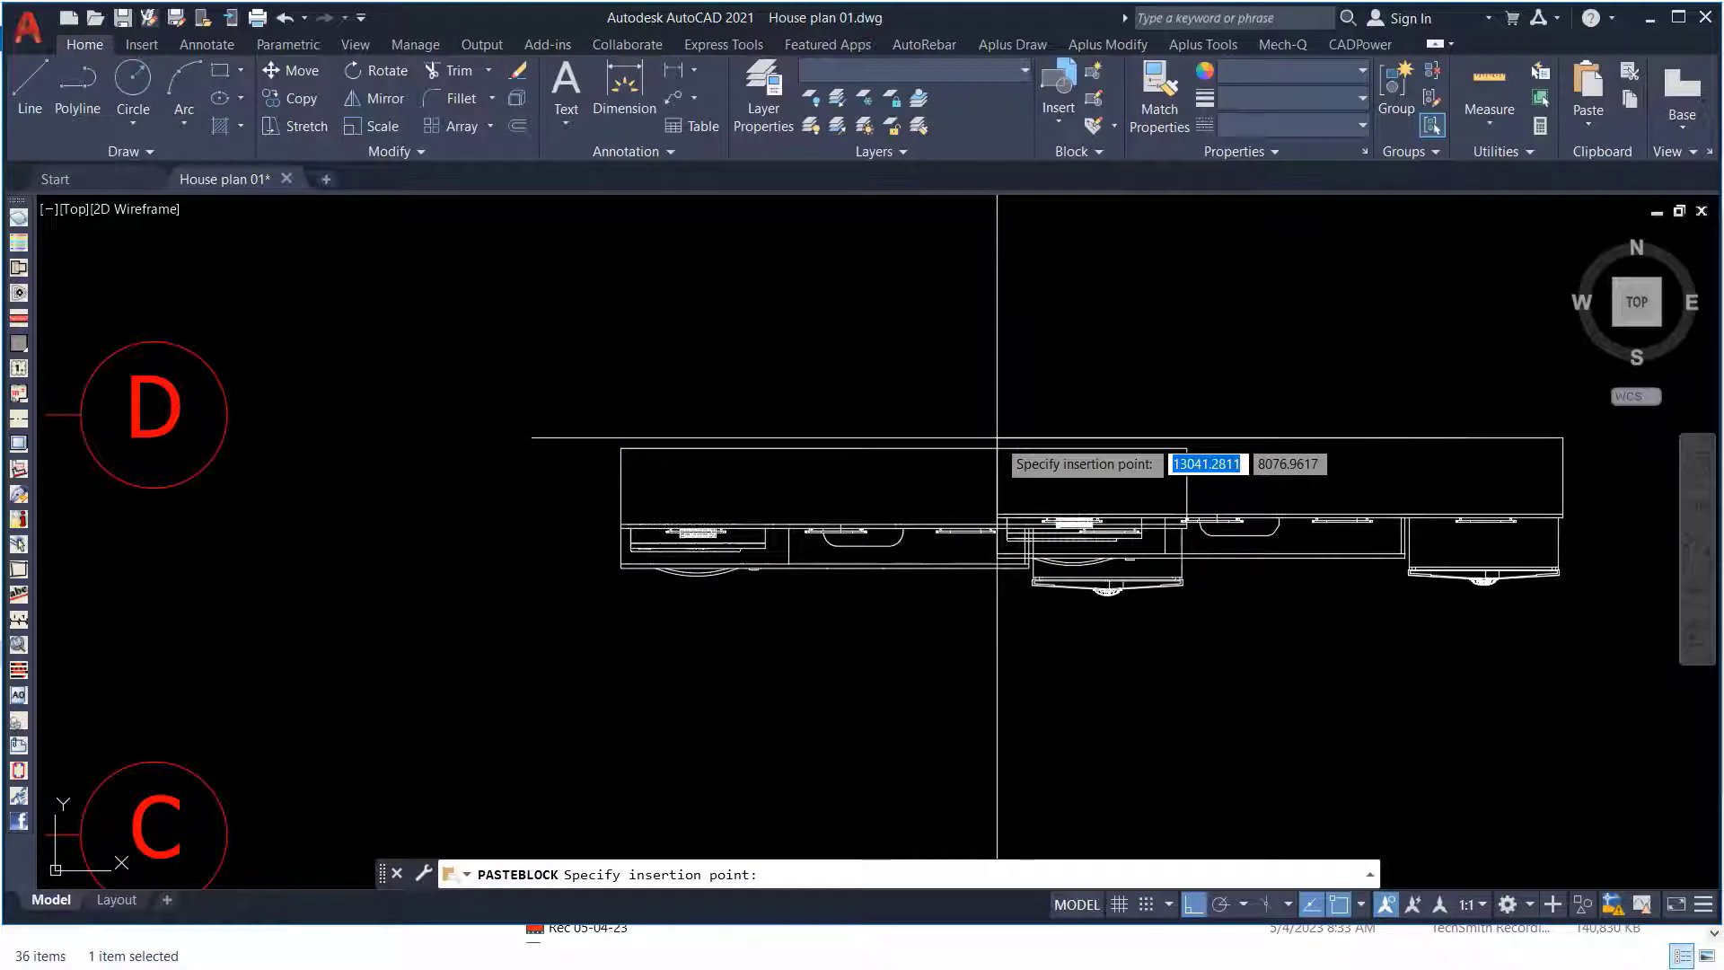
pyautogui.scroll(-5, 962, 443)
pyautogui.click(802, 546)
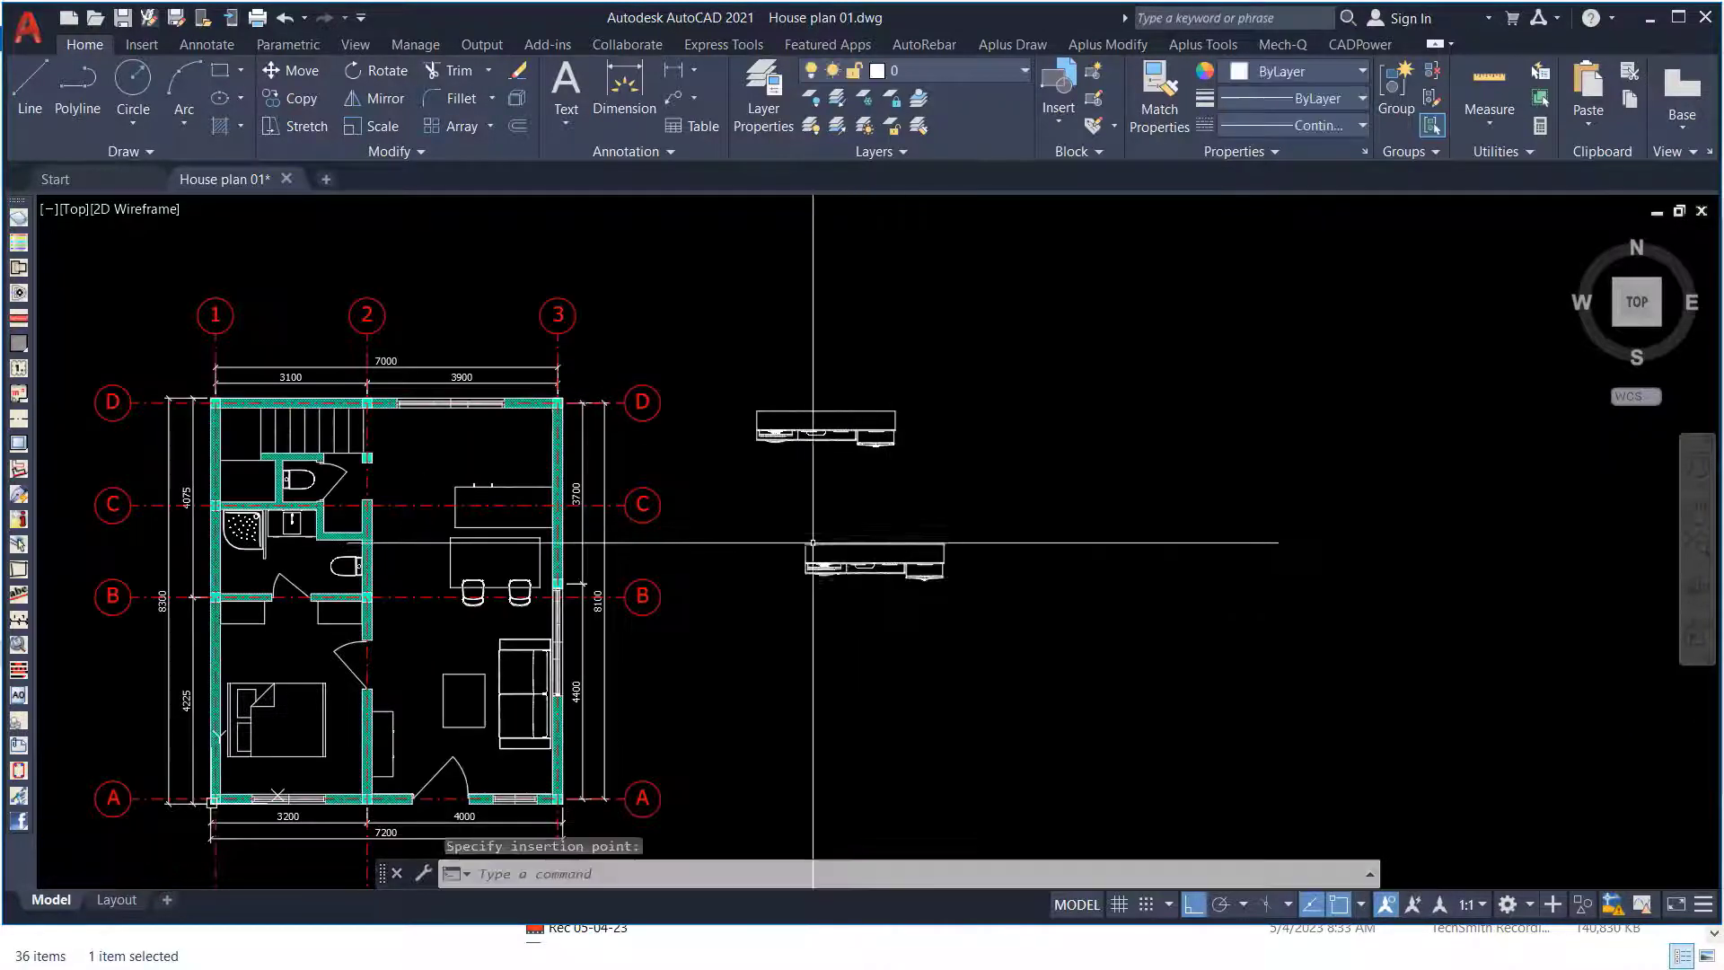
pyautogui.scroll(4, 879, 562)
# Crossing-select the original loose cabinet linework and delete it.
pyautogui.scroll(-3, 925, 604)
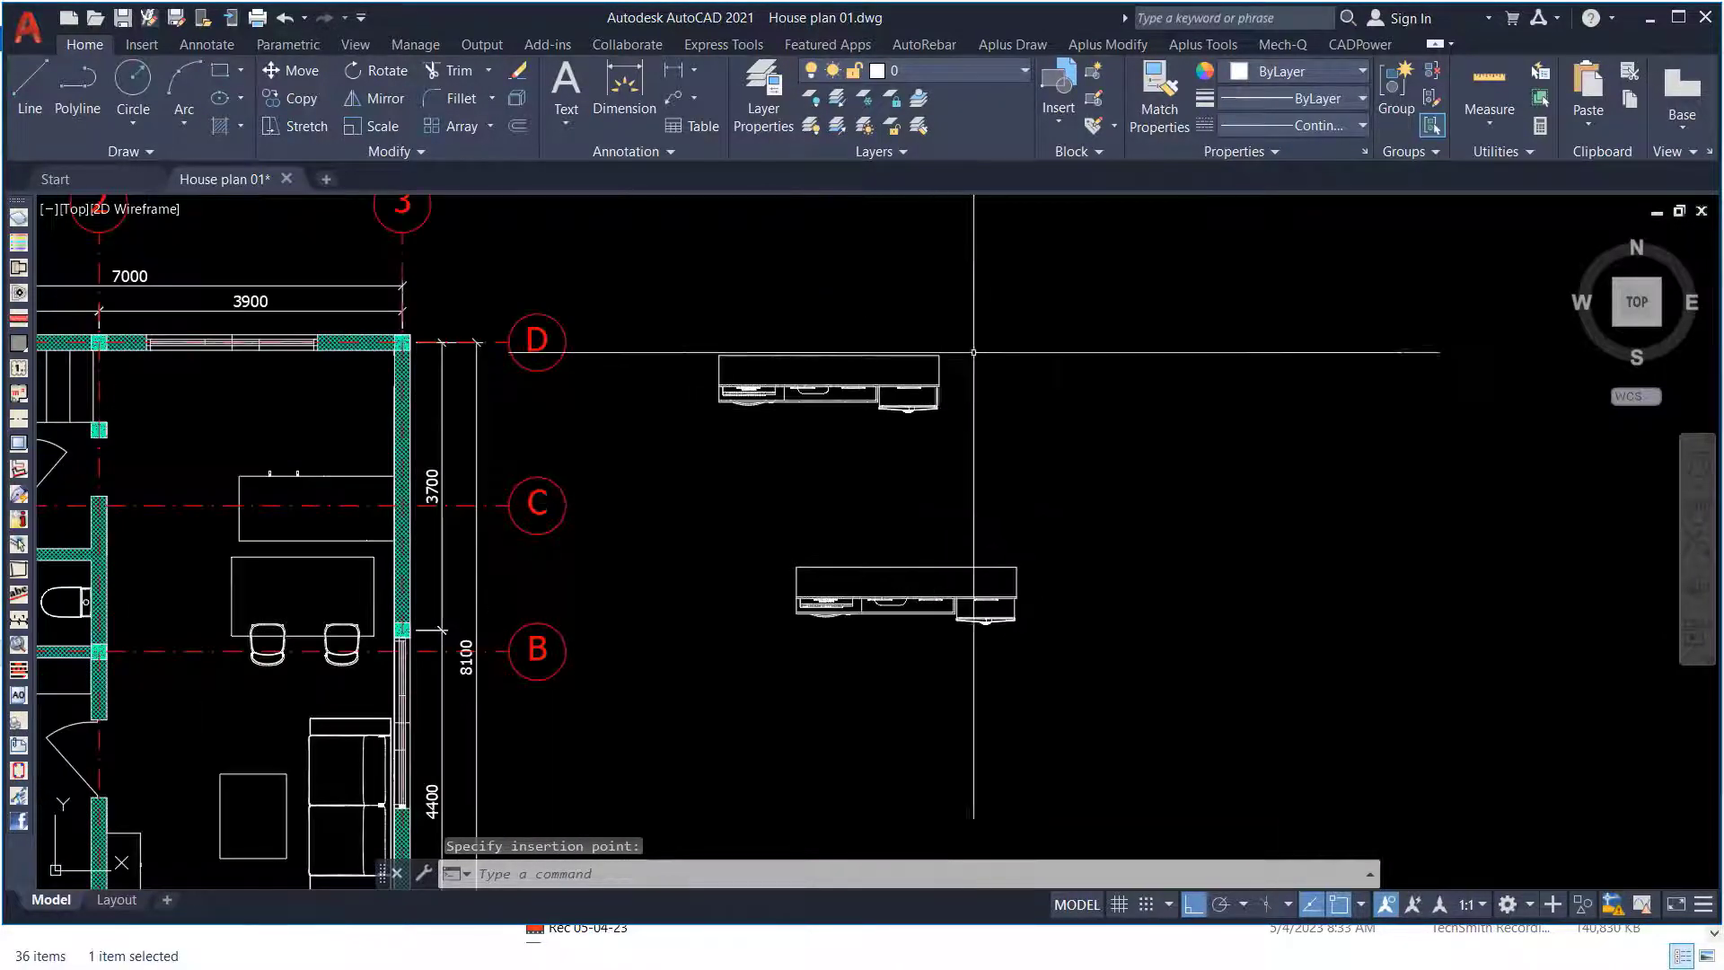
pyautogui.click(1092, 288)
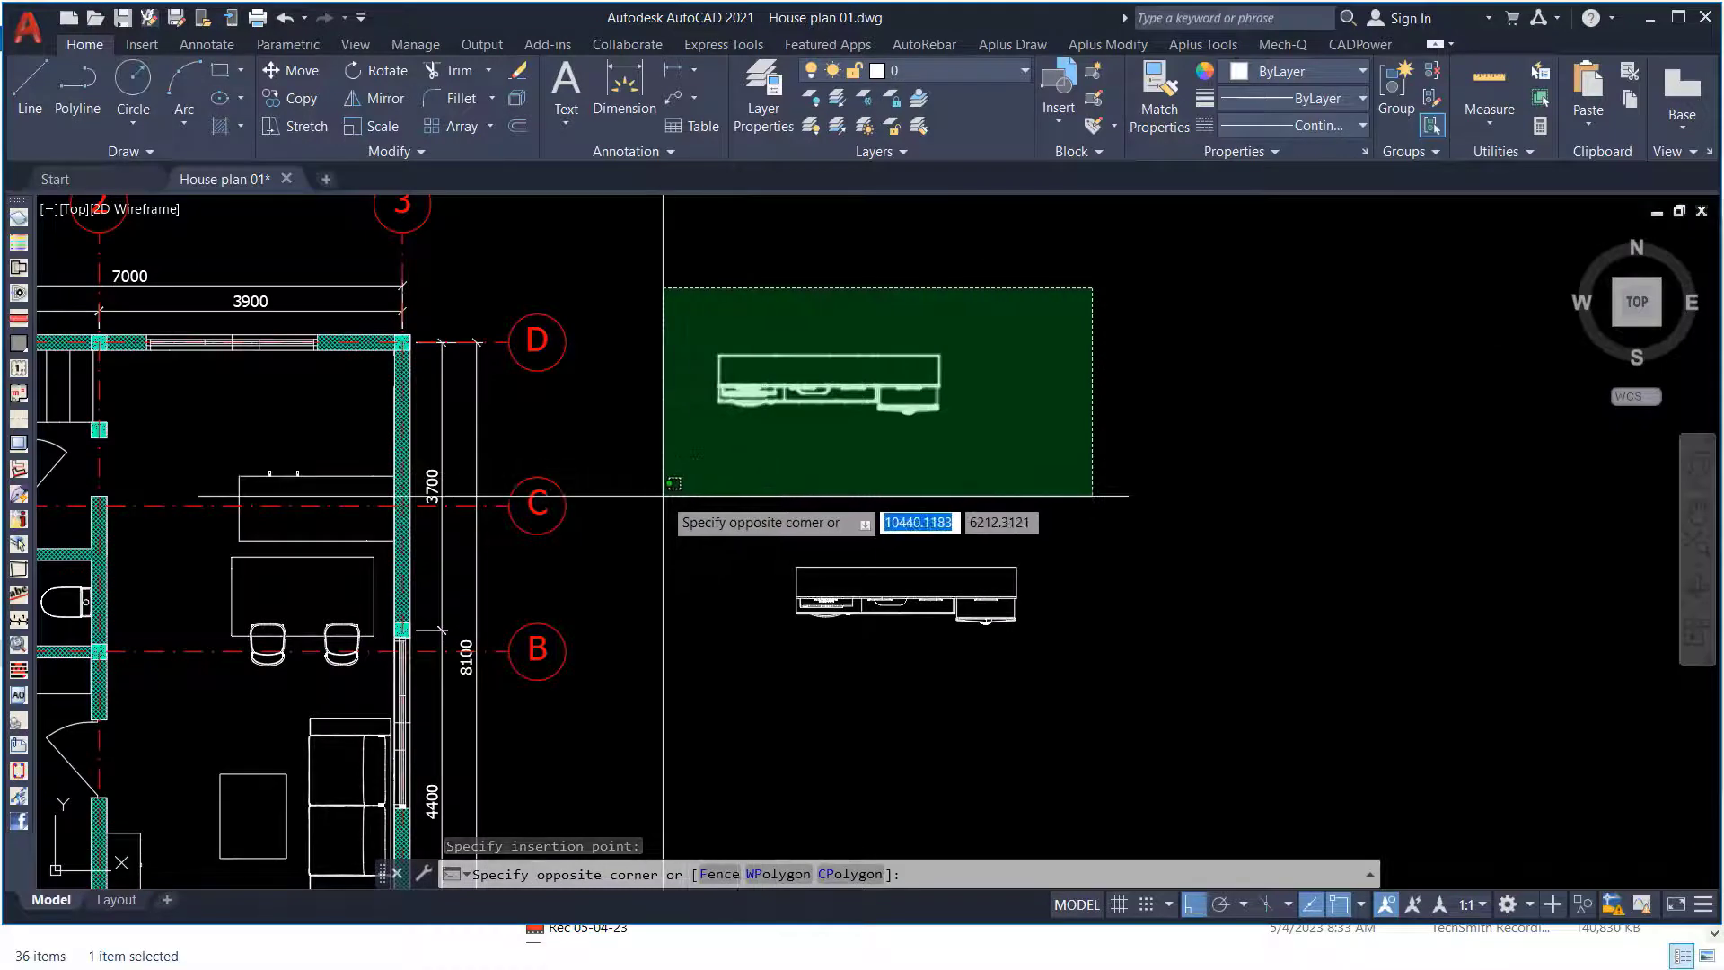
pyautogui.click(665, 498)
pyautogui.press('Delete')
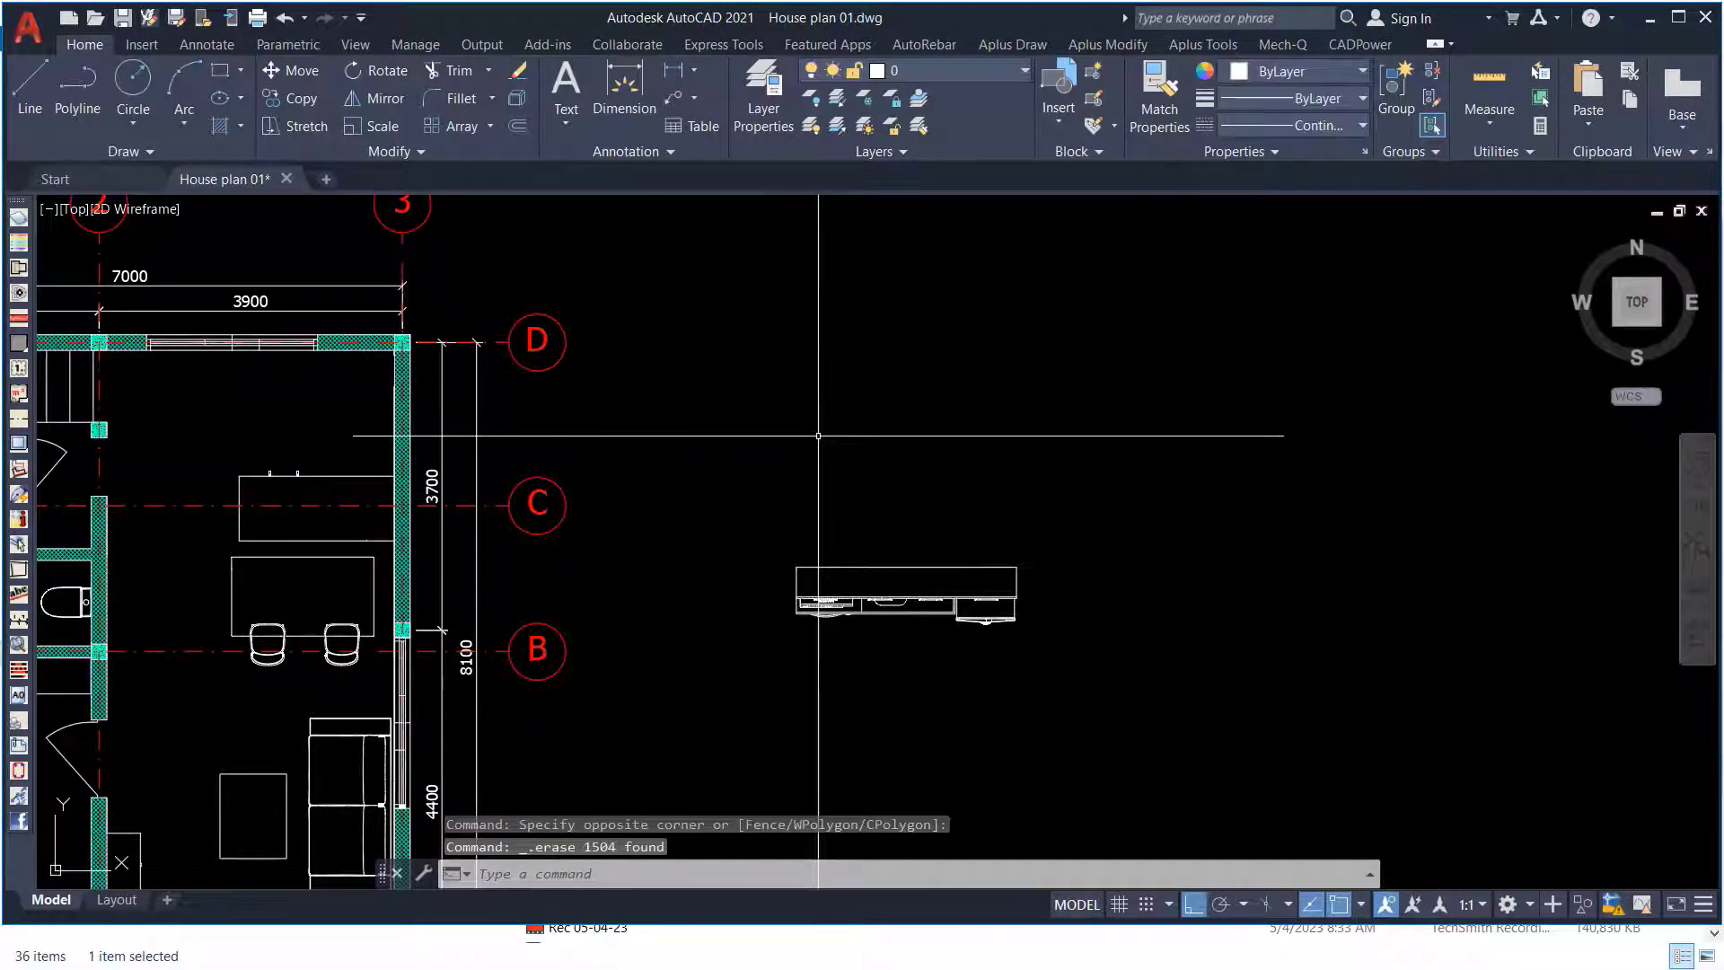
# Move the cabinet block by its top-right corner, Ortho off, onto the inner wall corner at 3/D.
pyautogui.click(993, 611)
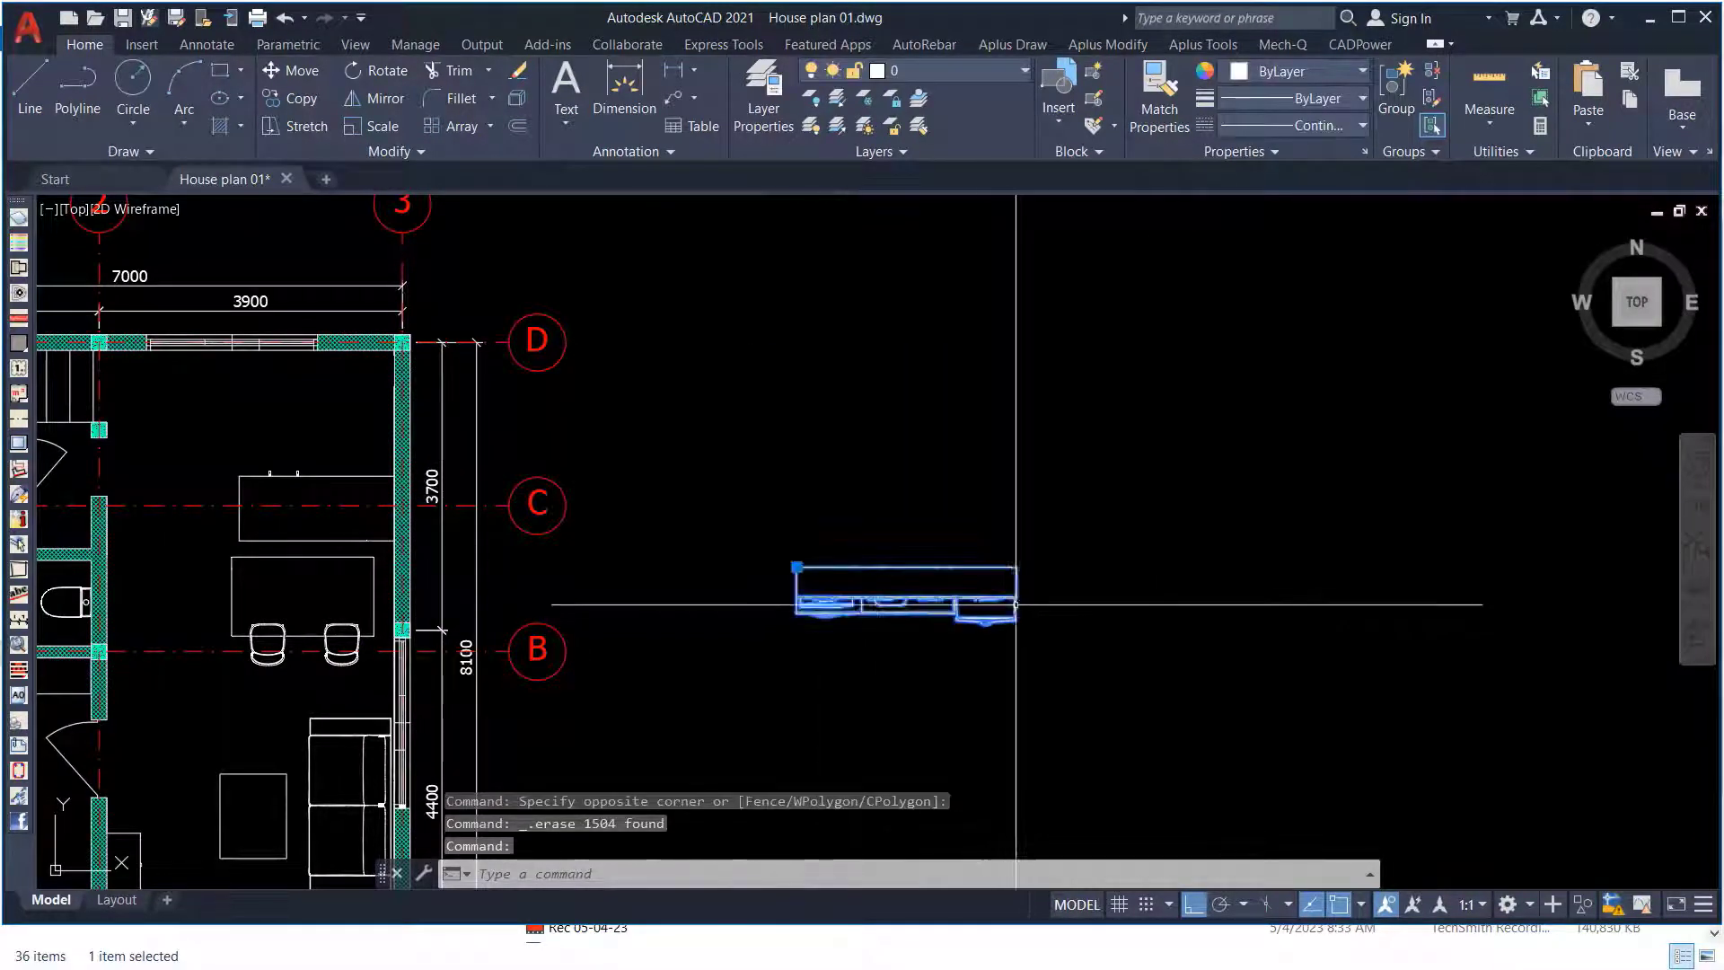
pyautogui.scroll(4, 975, 580)
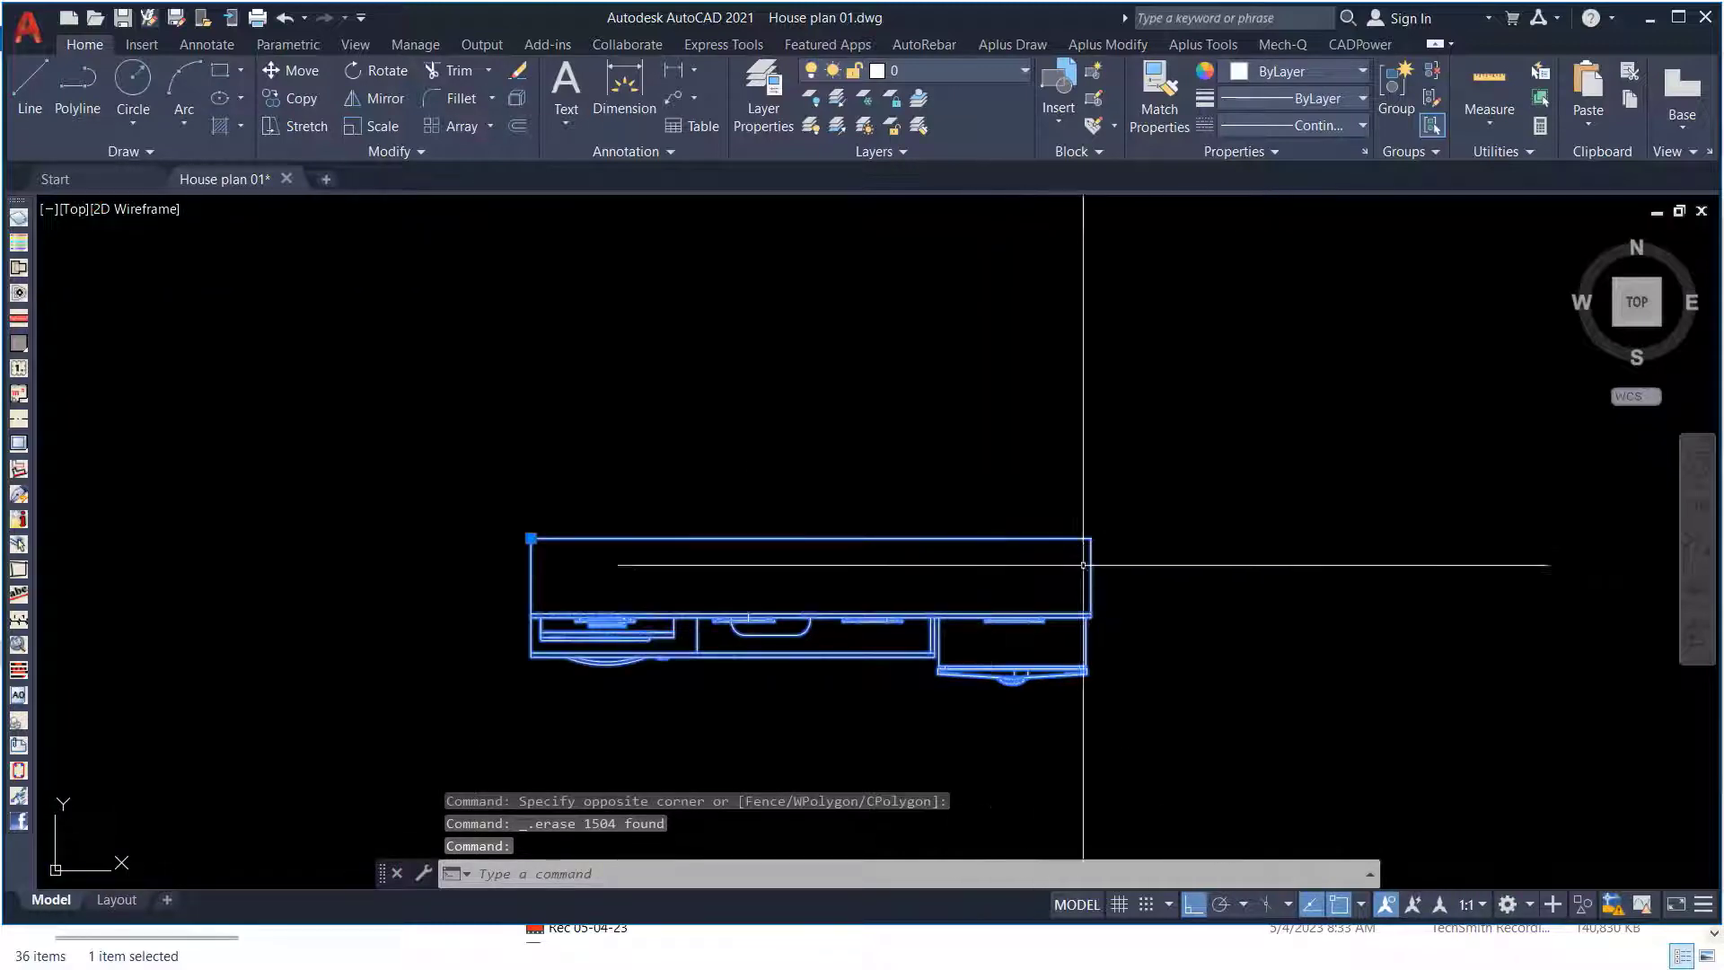
pyautogui.rightClick(1112, 424)
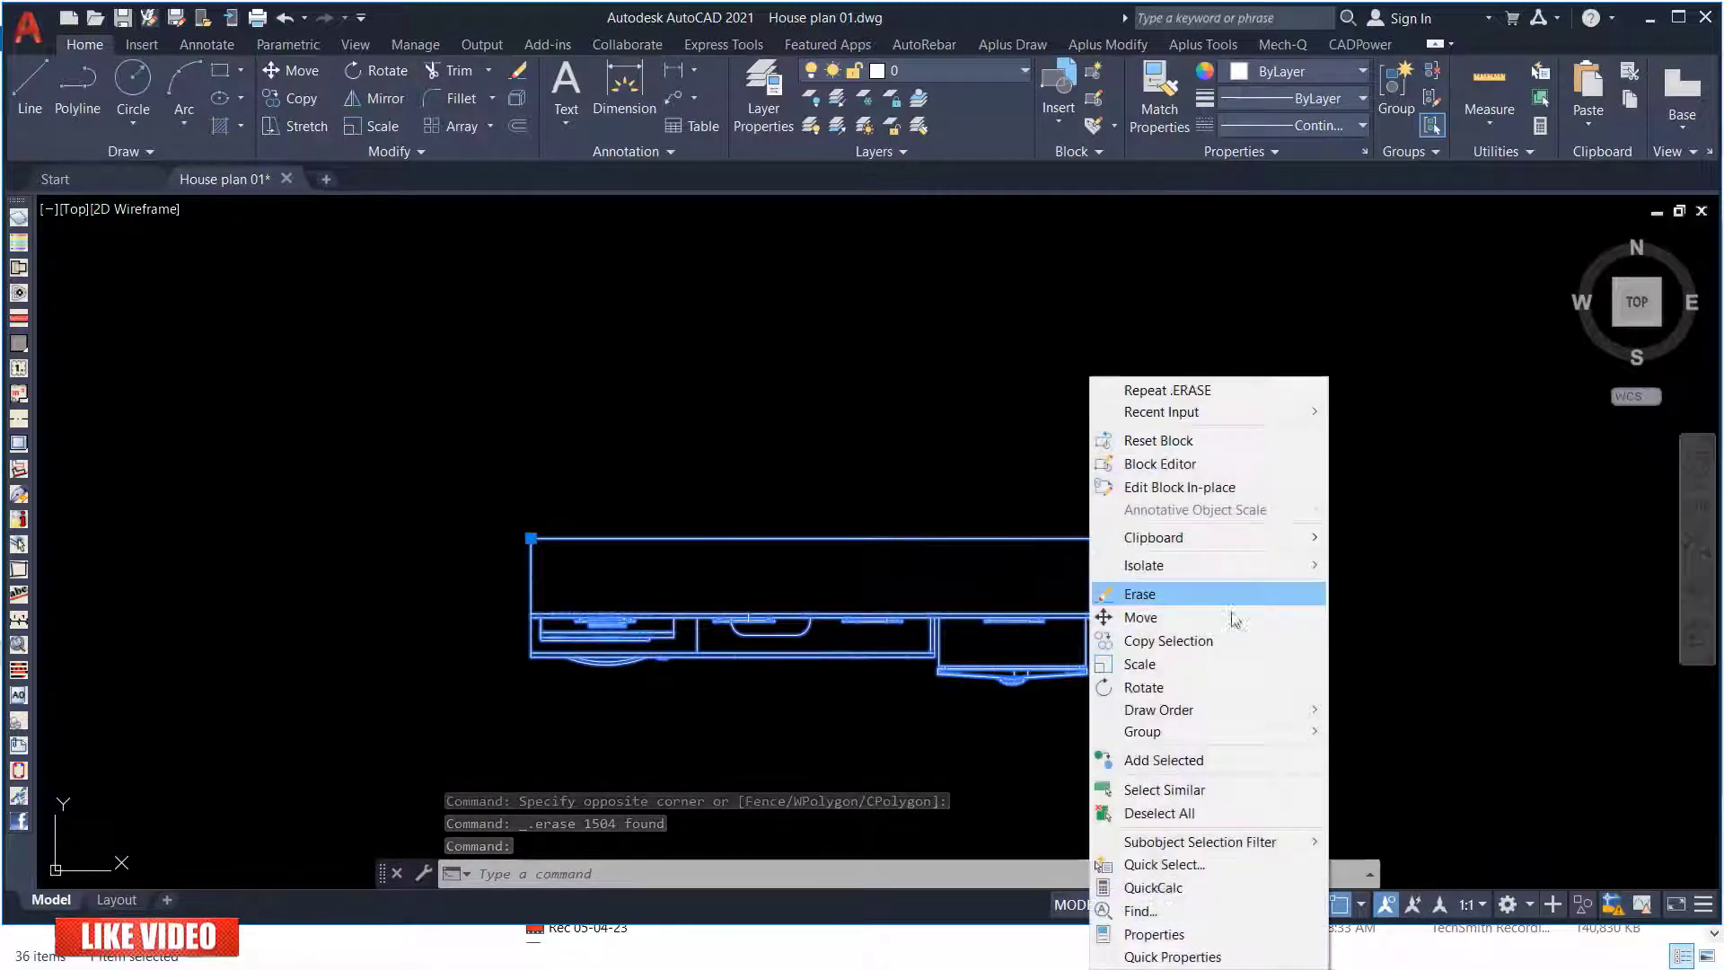
pyautogui.click(1194, 609)
pyautogui.scroll(2, 1091, 537)
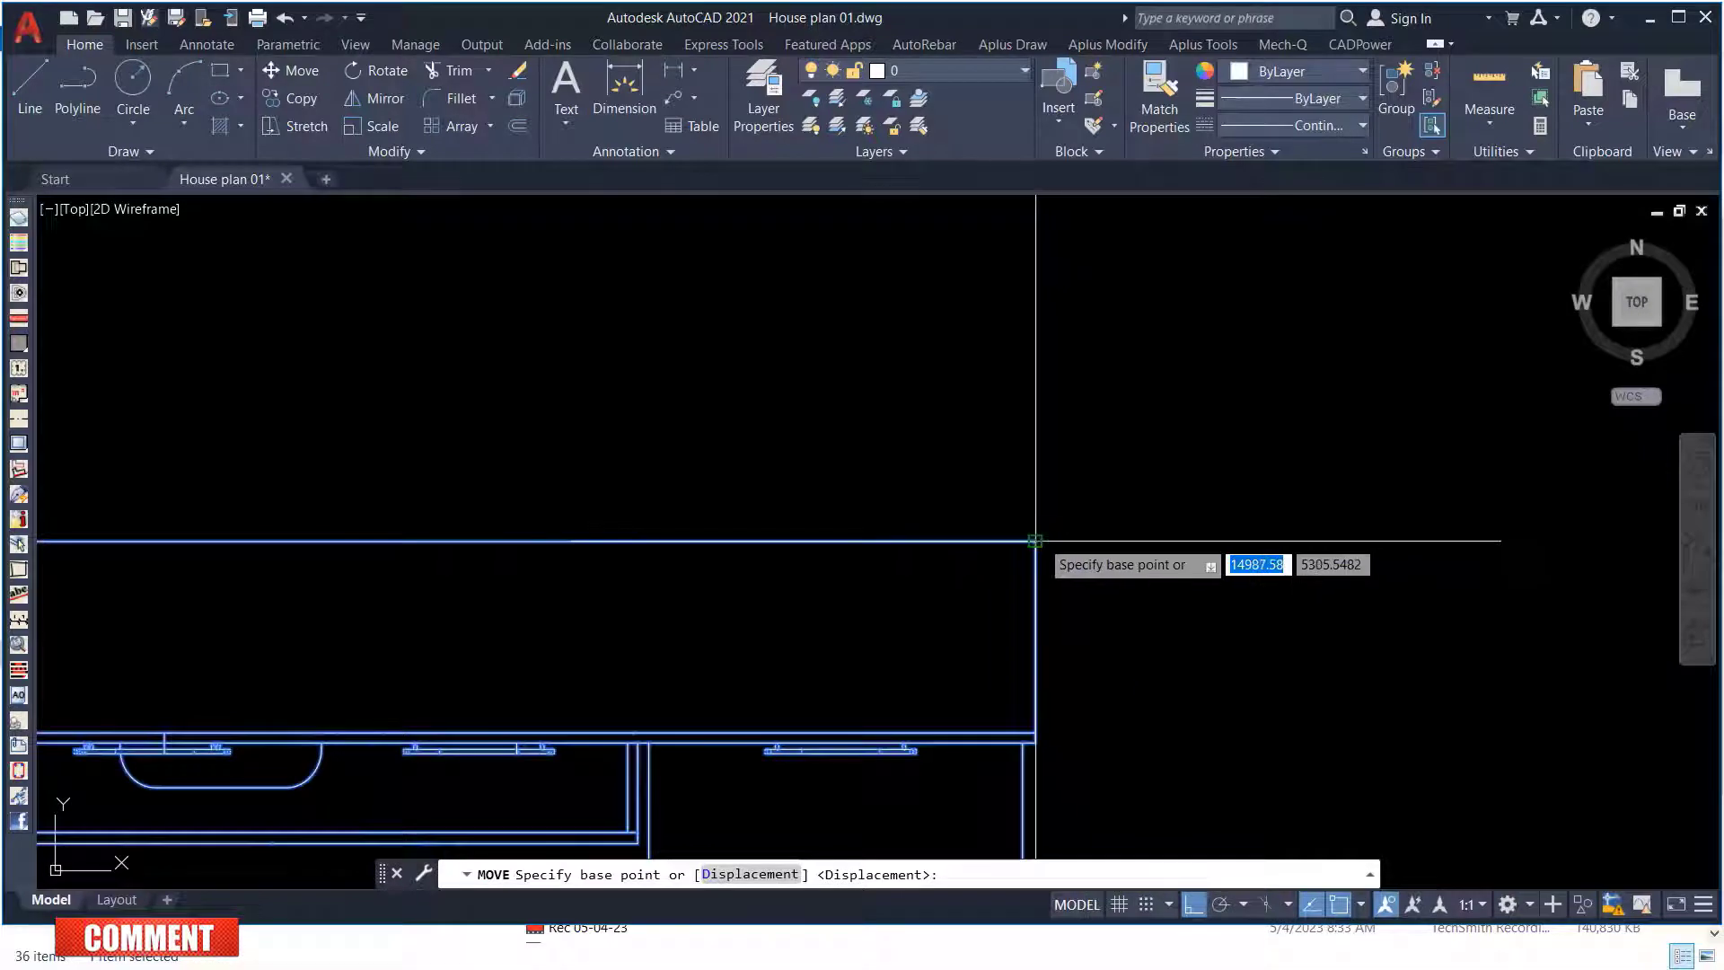
pyautogui.click(1039, 538)
pyautogui.scroll(-5, 1060, 537)
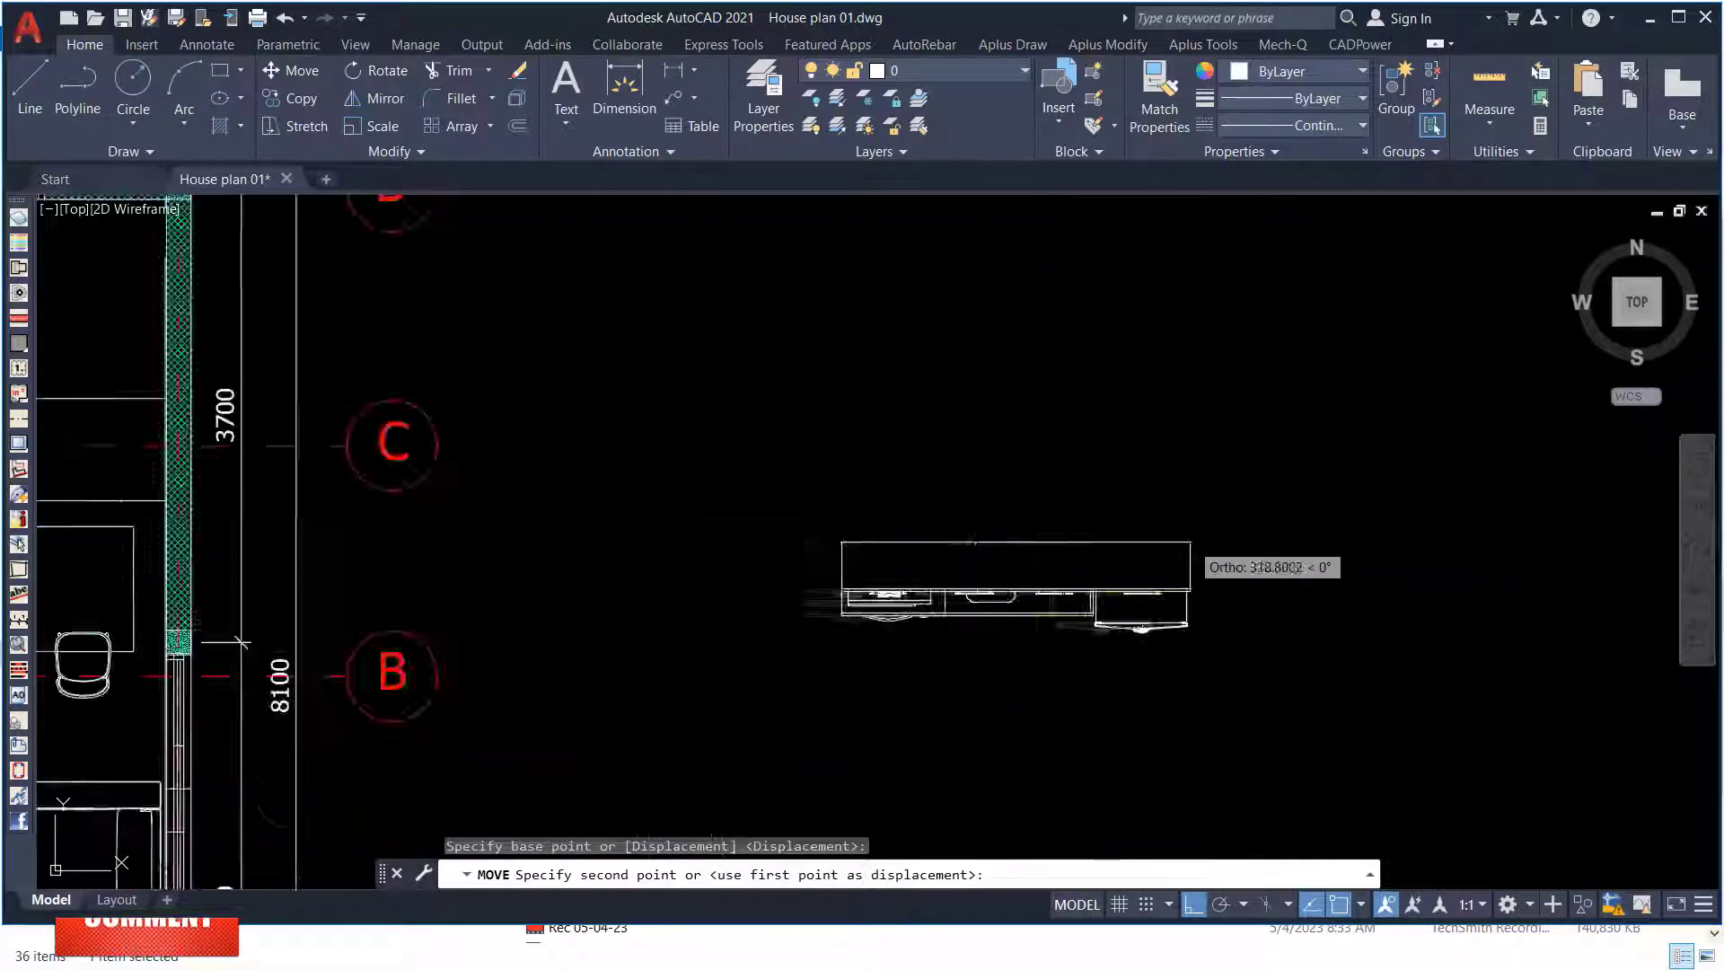
pyautogui.click(1194, 907)
pyautogui.scroll(8, 965, 445)
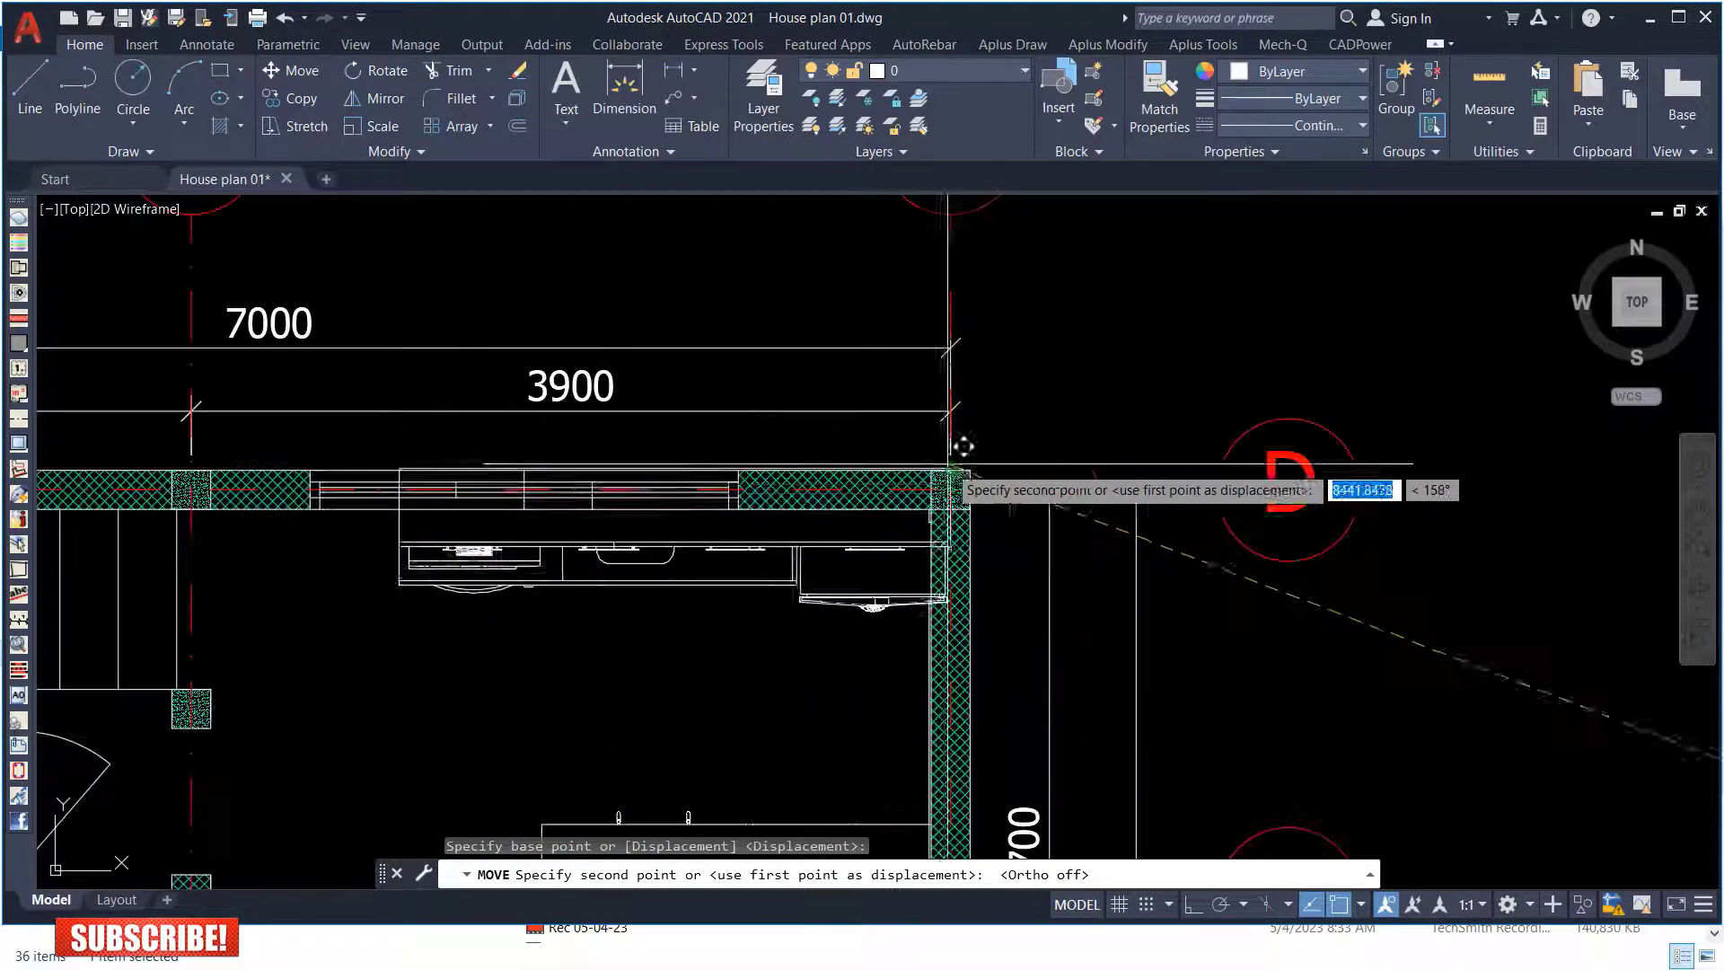
pyautogui.scroll(5, 920, 534)
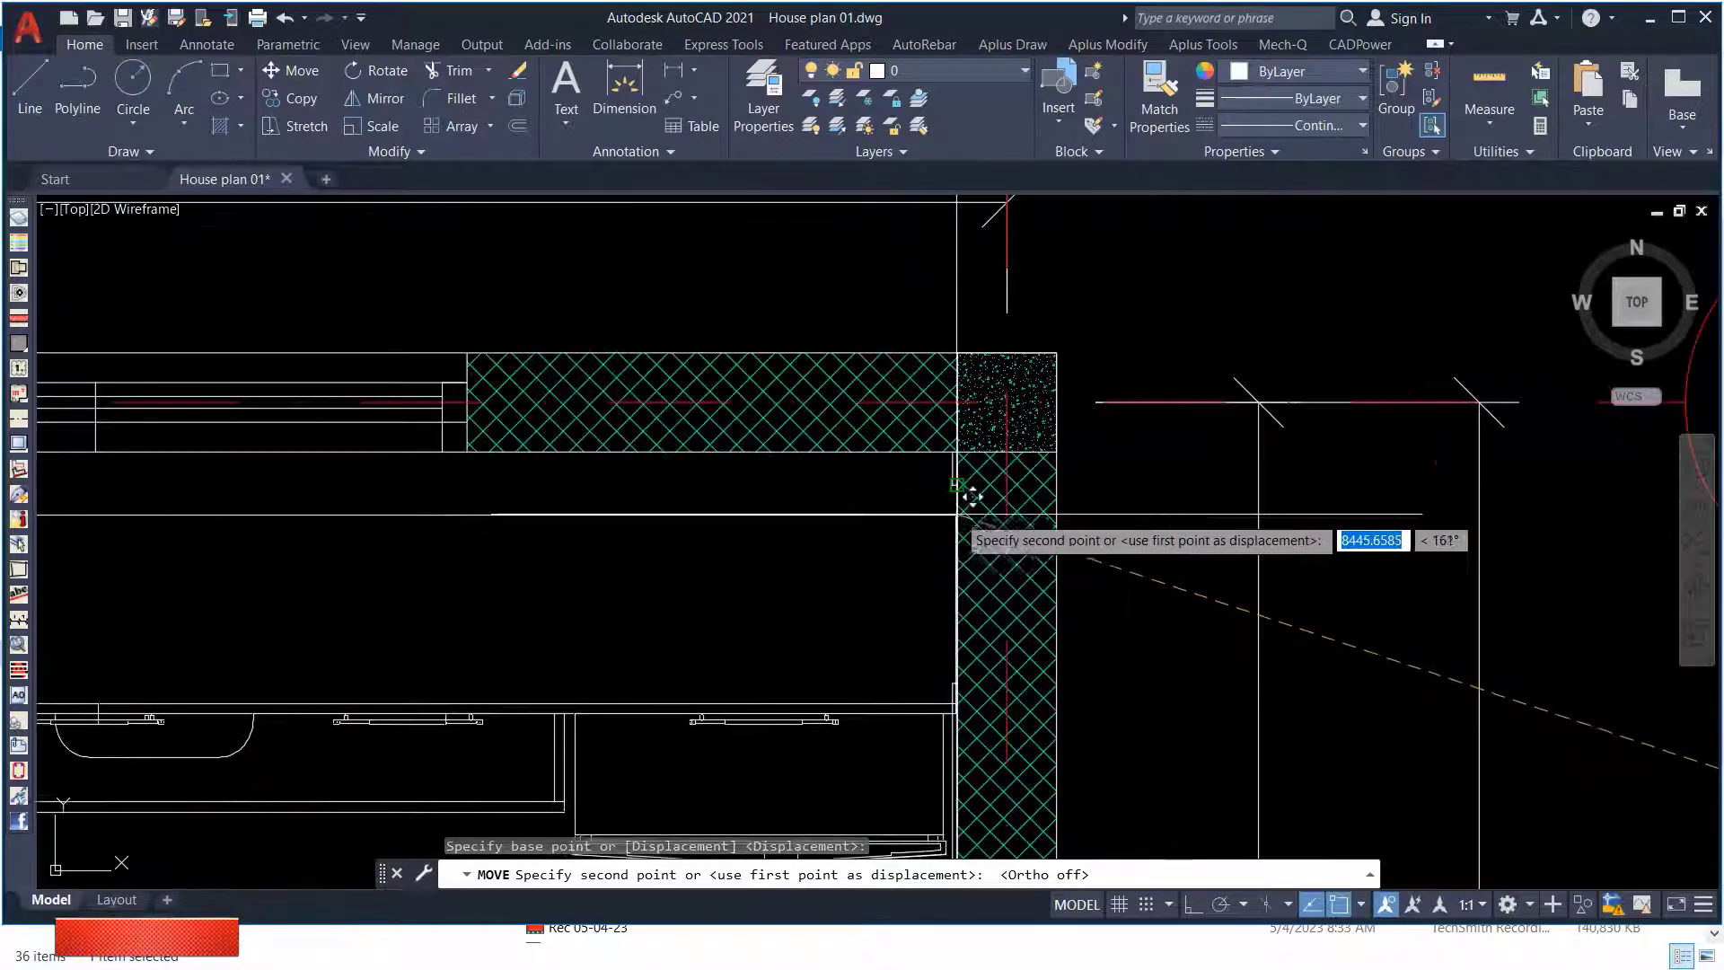
pyautogui.scroll(4, 965, 476)
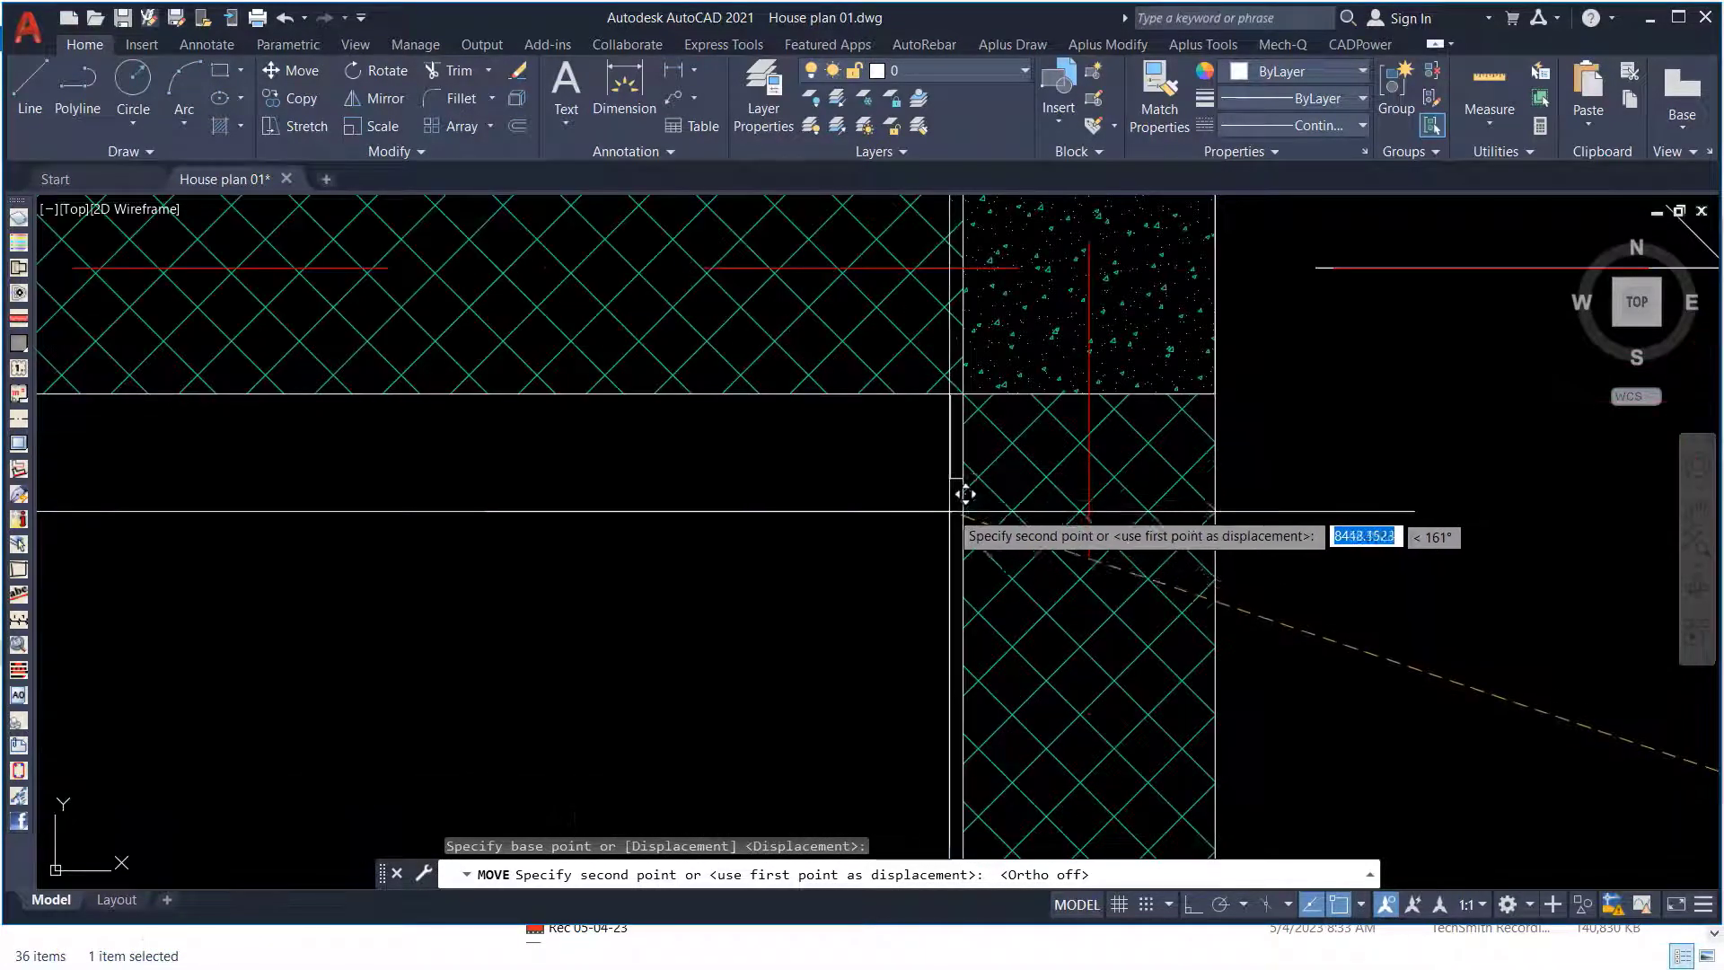
pyautogui.click(967, 459)
# Reselect the placed cabinet block with a crossing window.
pyautogui.scroll(-8, 898, 557)
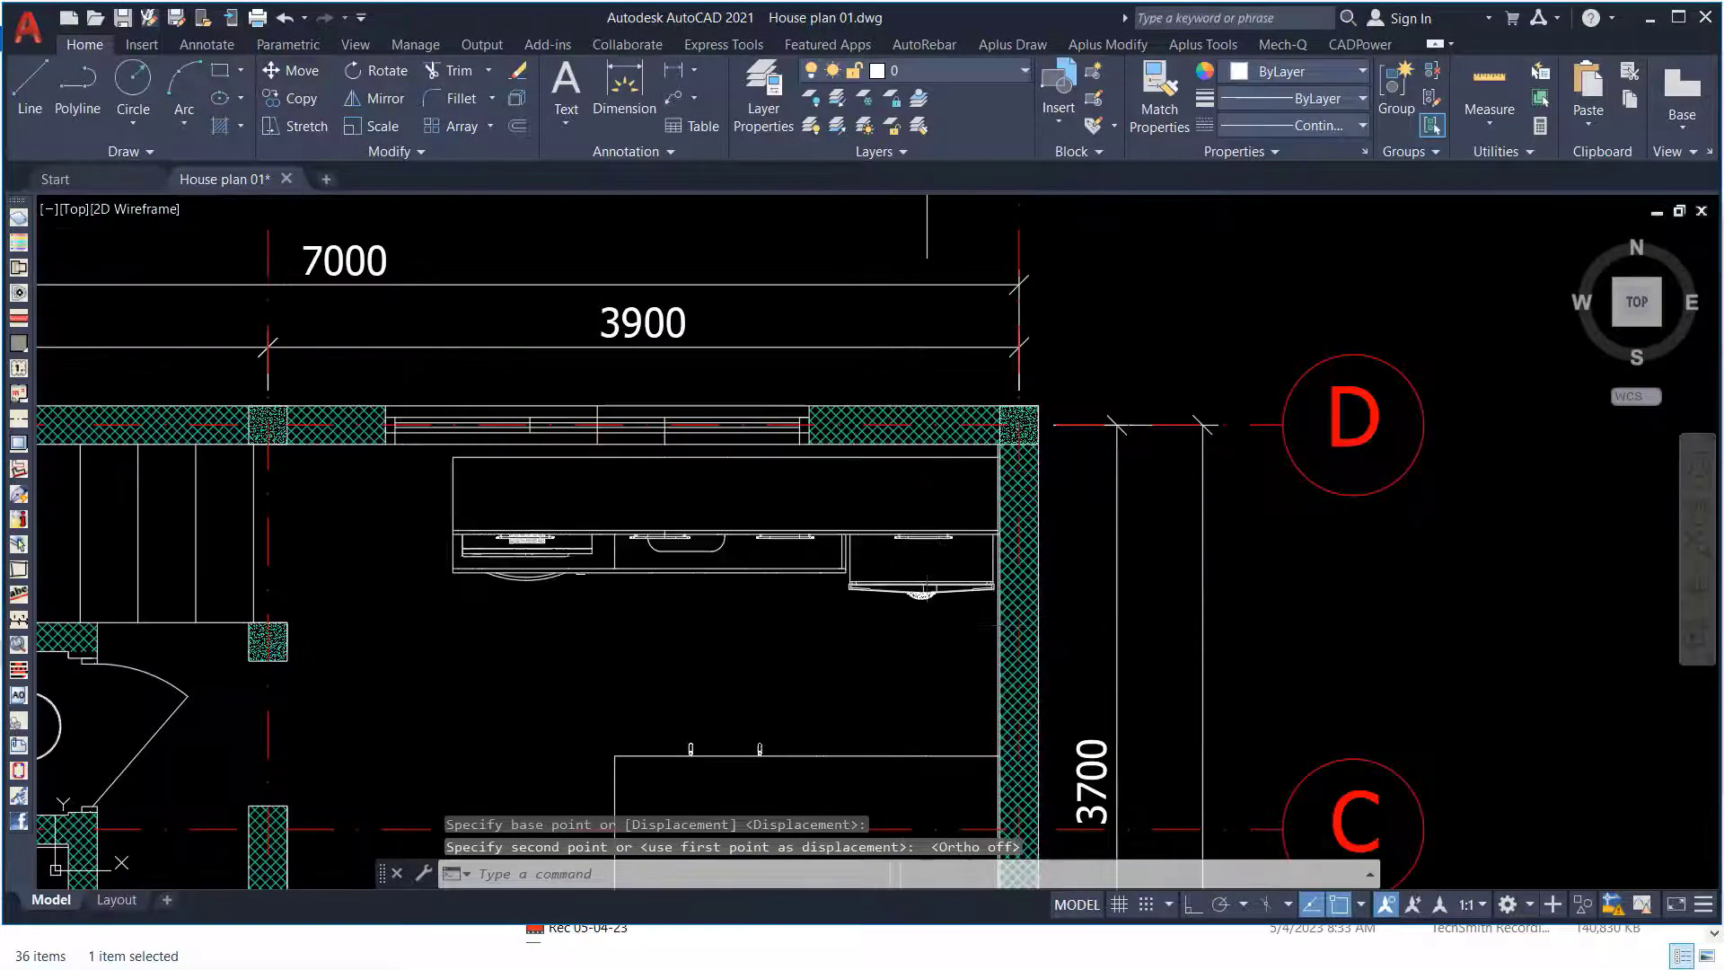
pyautogui.click(898, 557)
pyautogui.press('Escape')
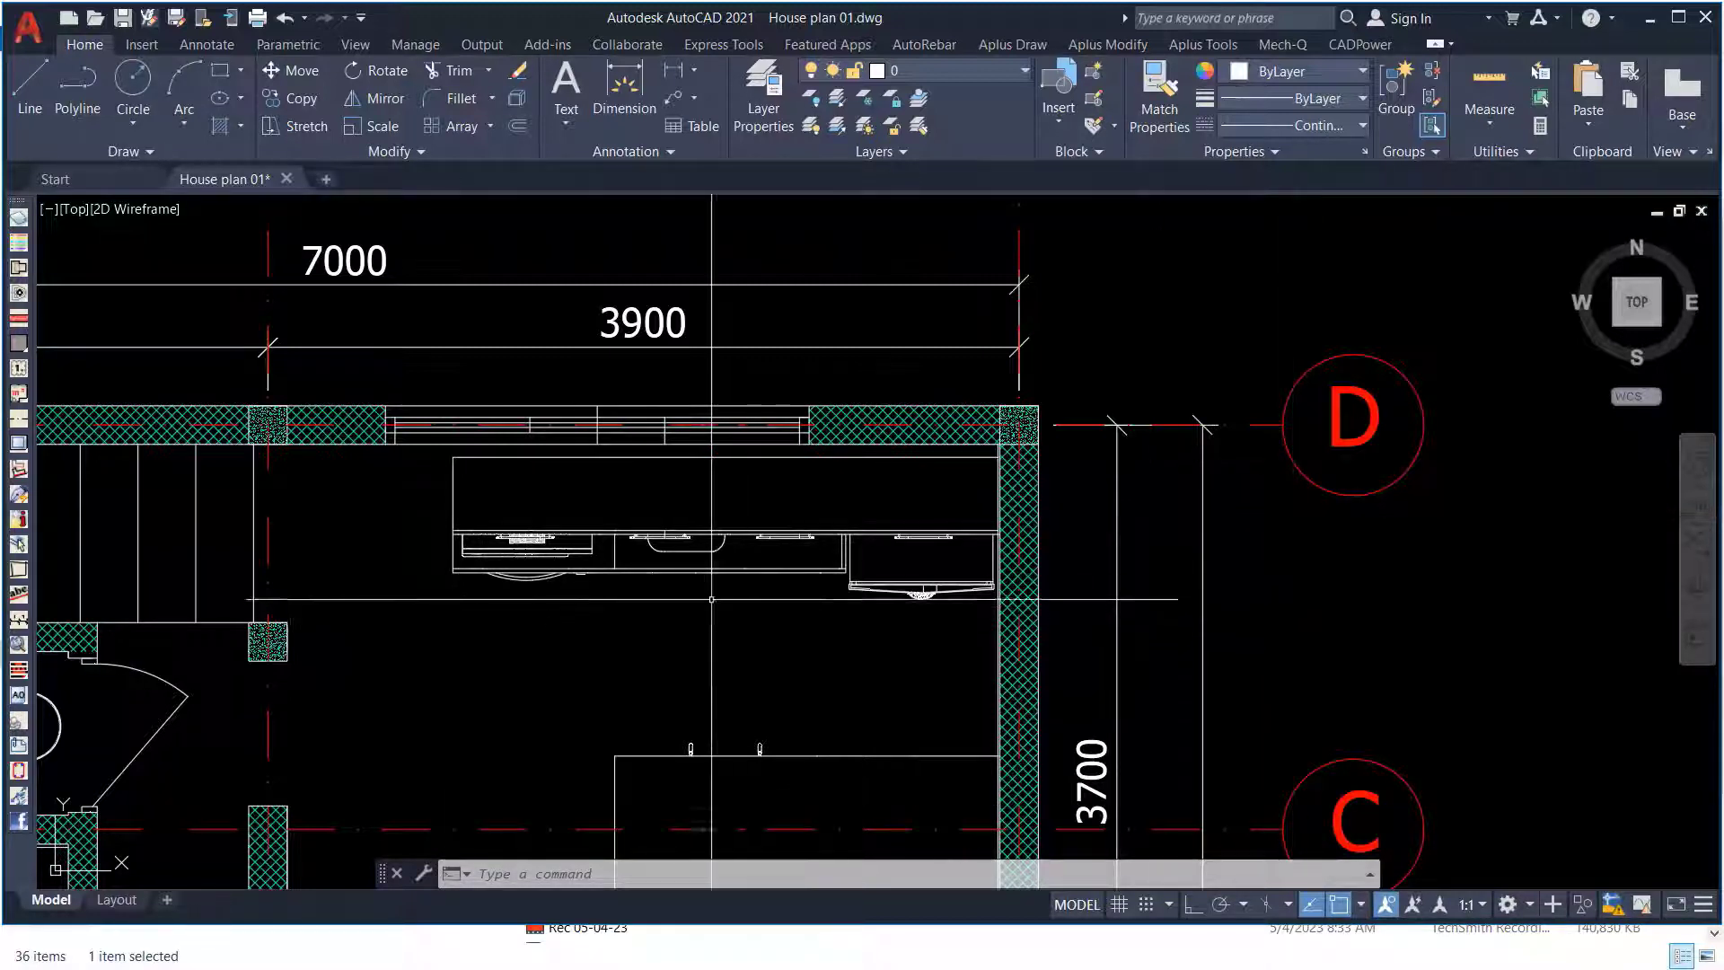
pyautogui.click(789, 500)
pyautogui.click(674, 641)
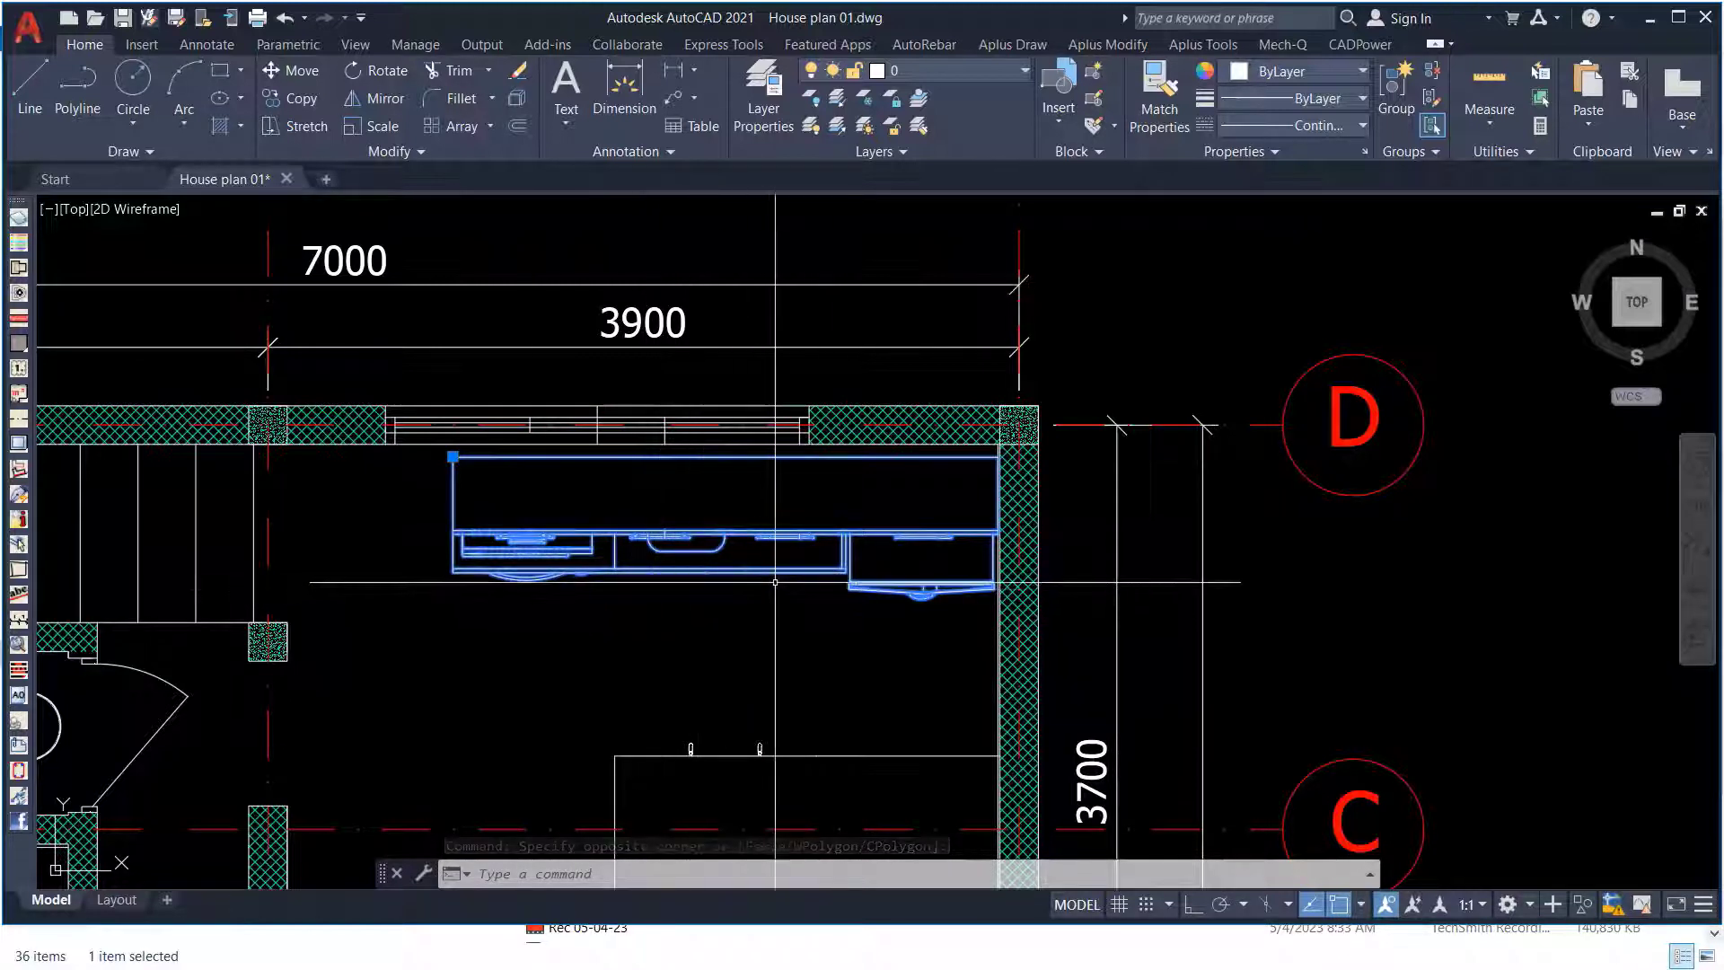
pyautogui.scroll(-2, 825, 462)
# Drag two crossing windows around the floor plan to select it.
pyautogui.scroll(-2, 824, 462)
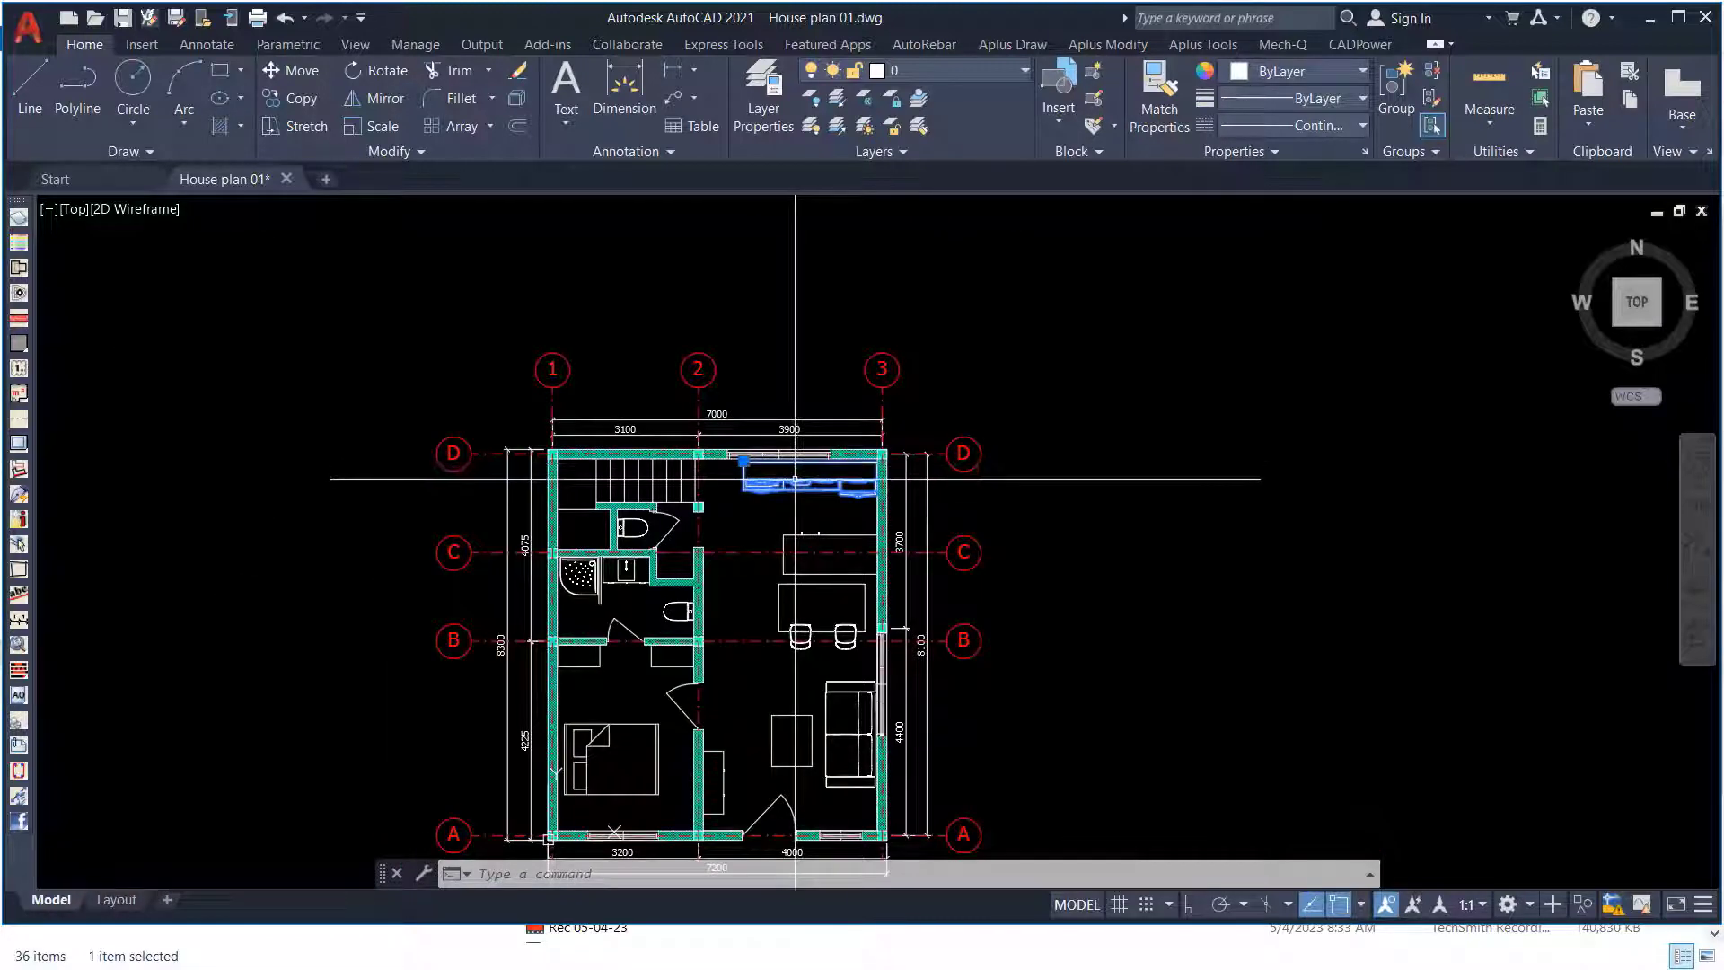
pyautogui.scroll(-2, 808, 471)
pyautogui.click(1004, 364)
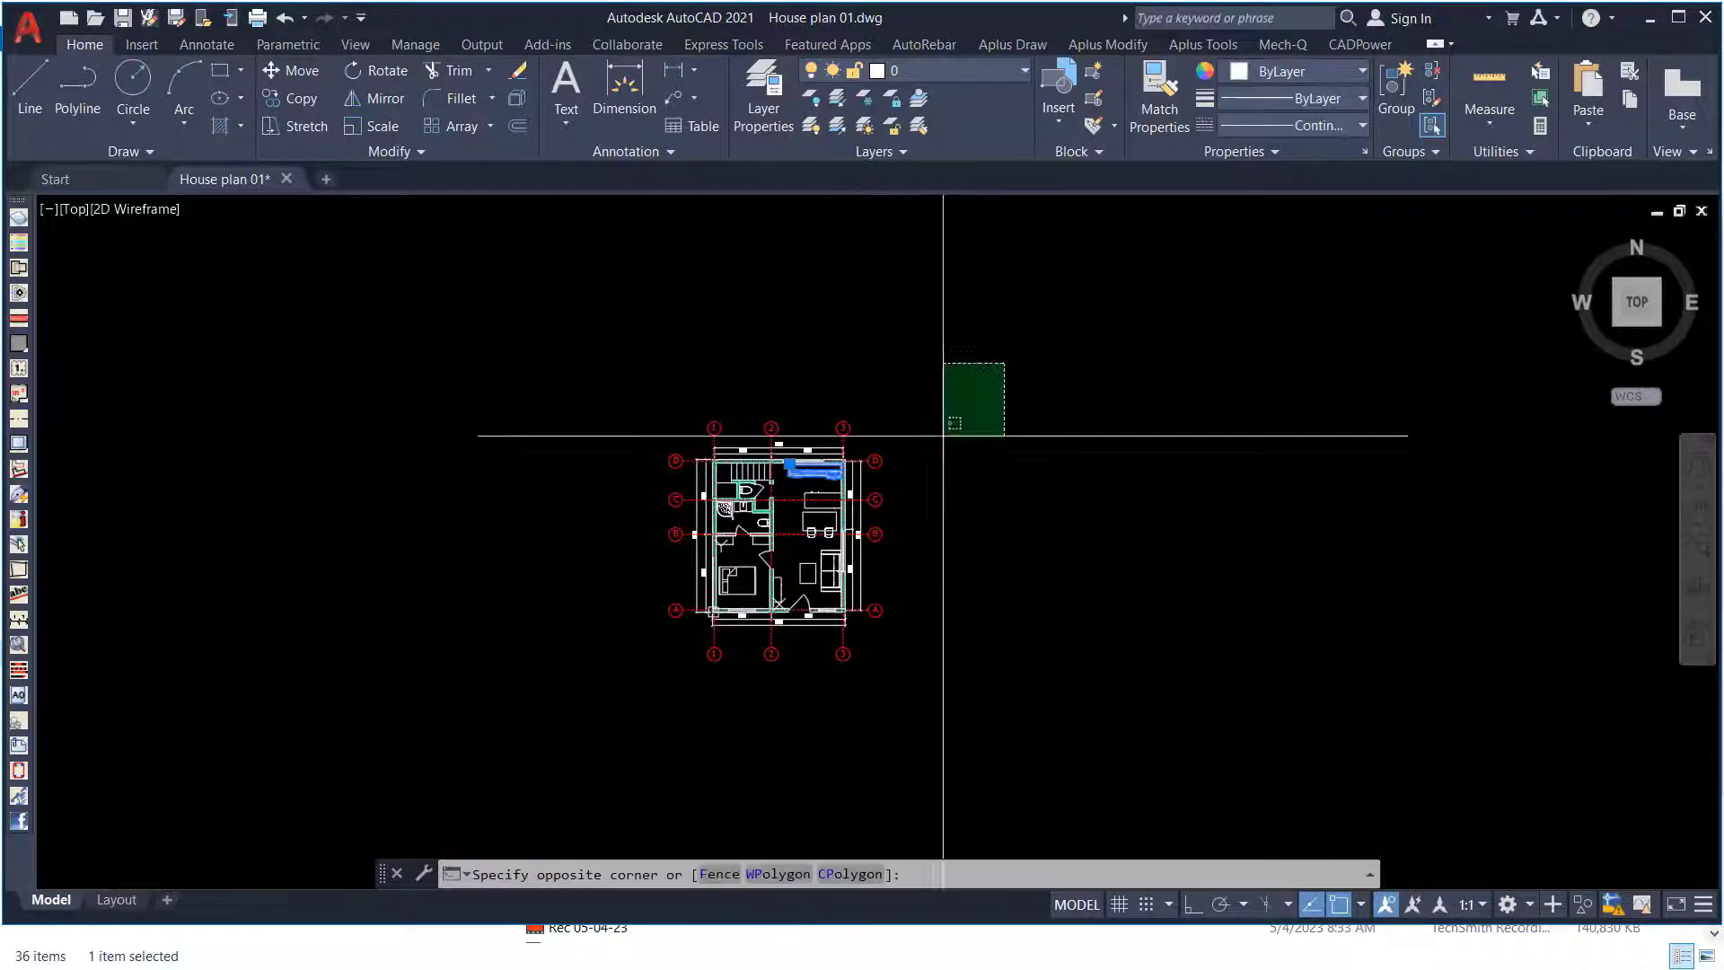
pyautogui.click(585, 749)
pyautogui.click(1020, 385)
pyautogui.click(587, 723)
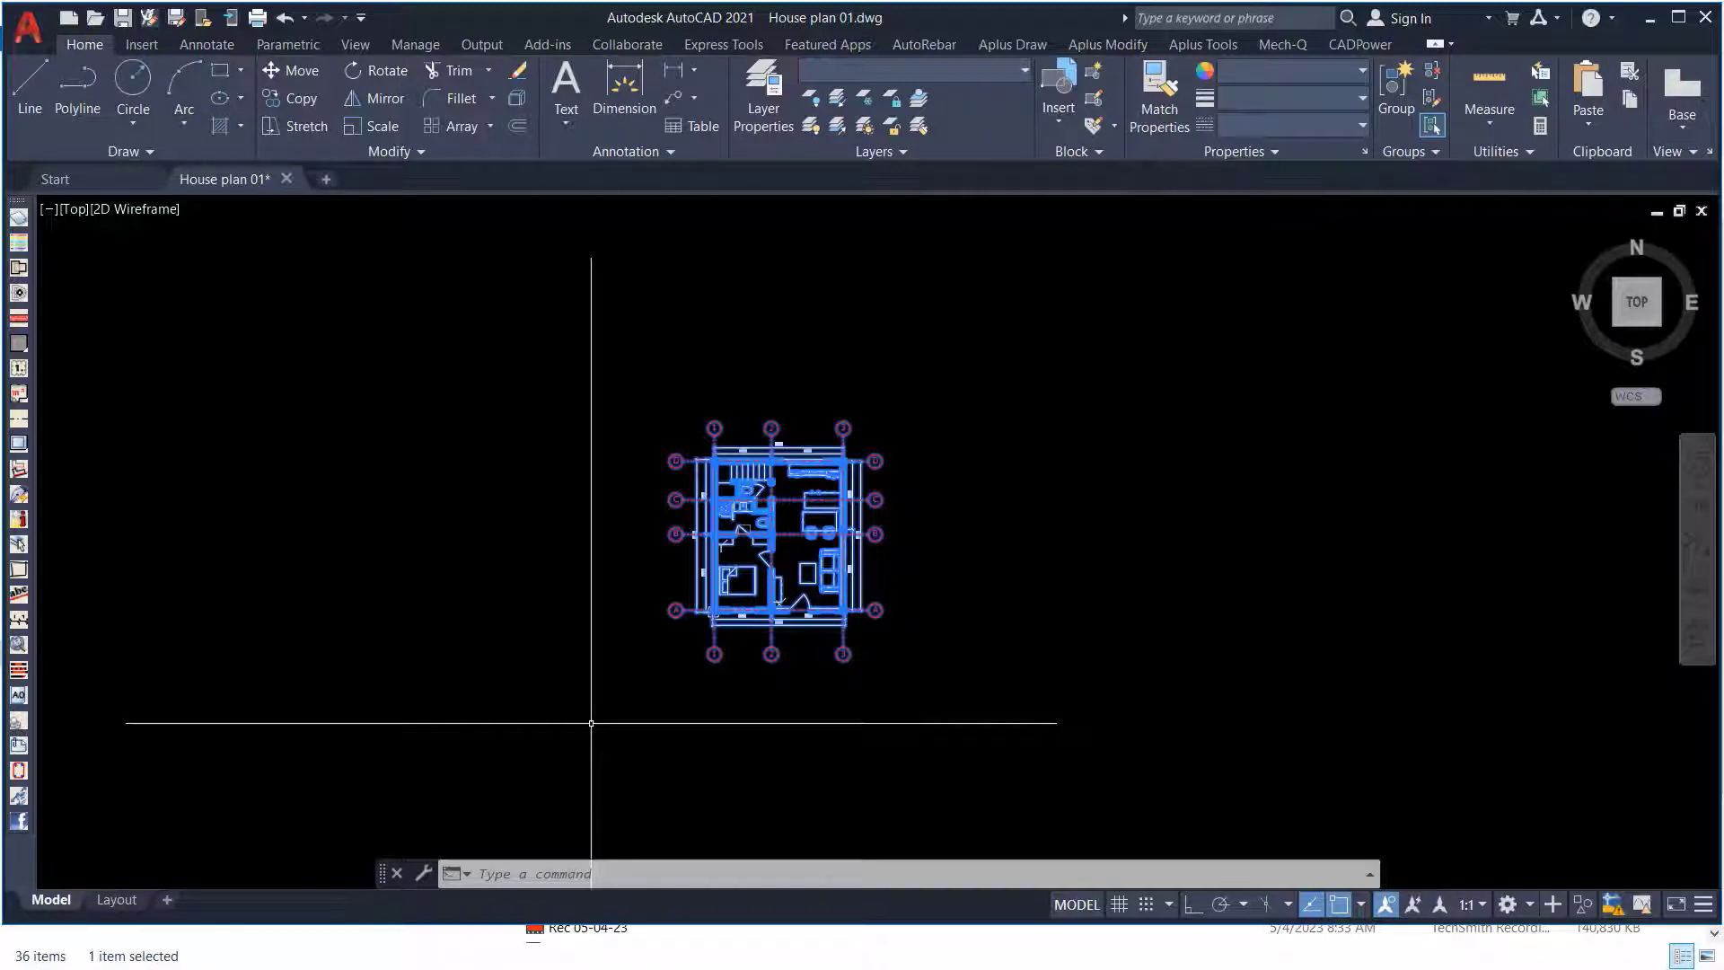
# Reselect the entire floor plan, cabinet block included, with a wider crossing window.
pyautogui.scroll(2, 808, 577)
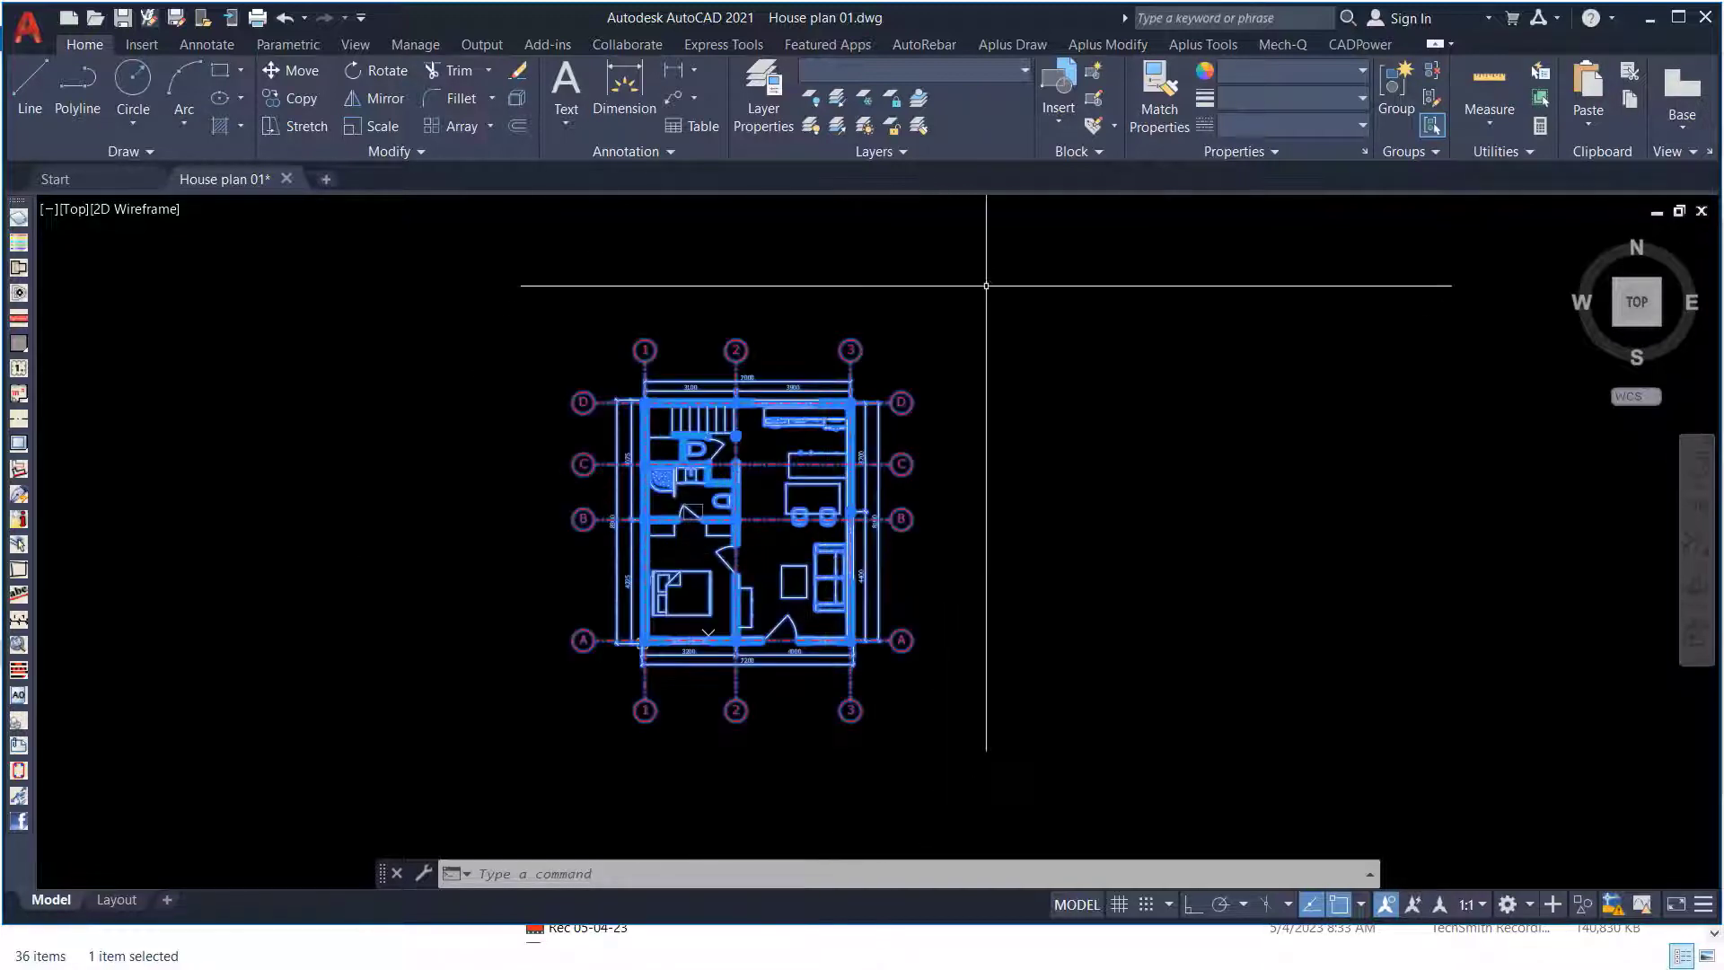
pyautogui.click(986, 287)
pyautogui.click(483, 791)
pyautogui.scroll(-2, 507, 790)
pyautogui.scroll(3, 976, 700)
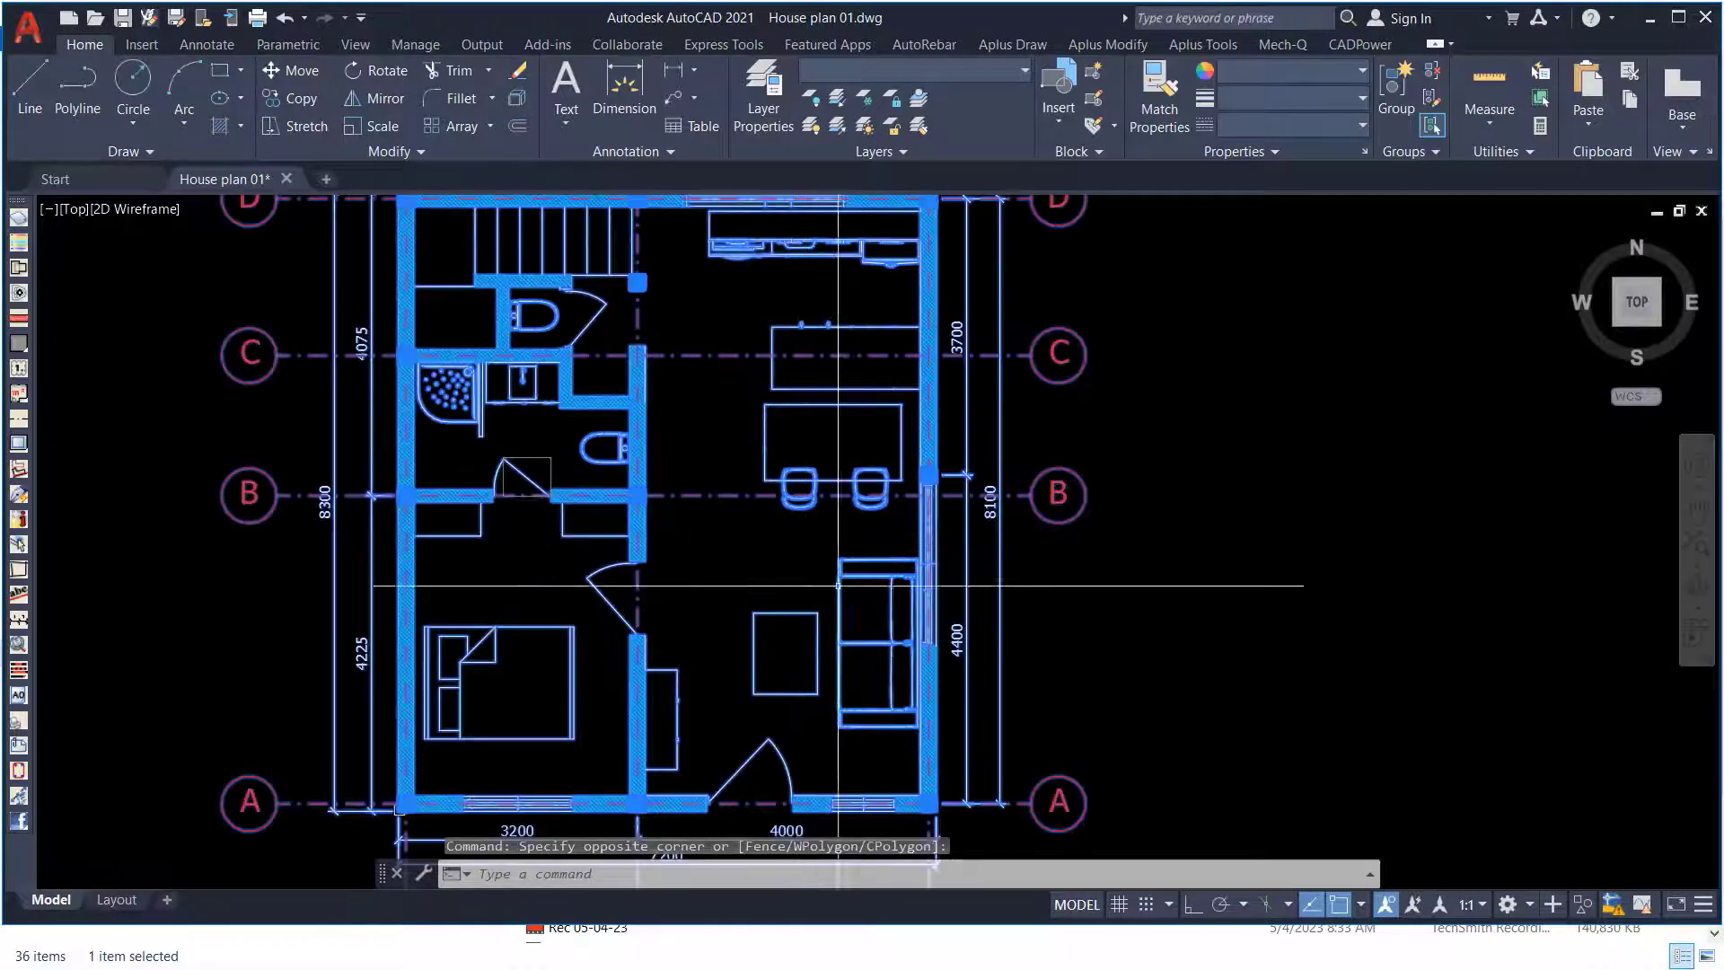
pyautogui.scroll(-3, 889, 481)
pyautogui.scroll(2, 770, 489)
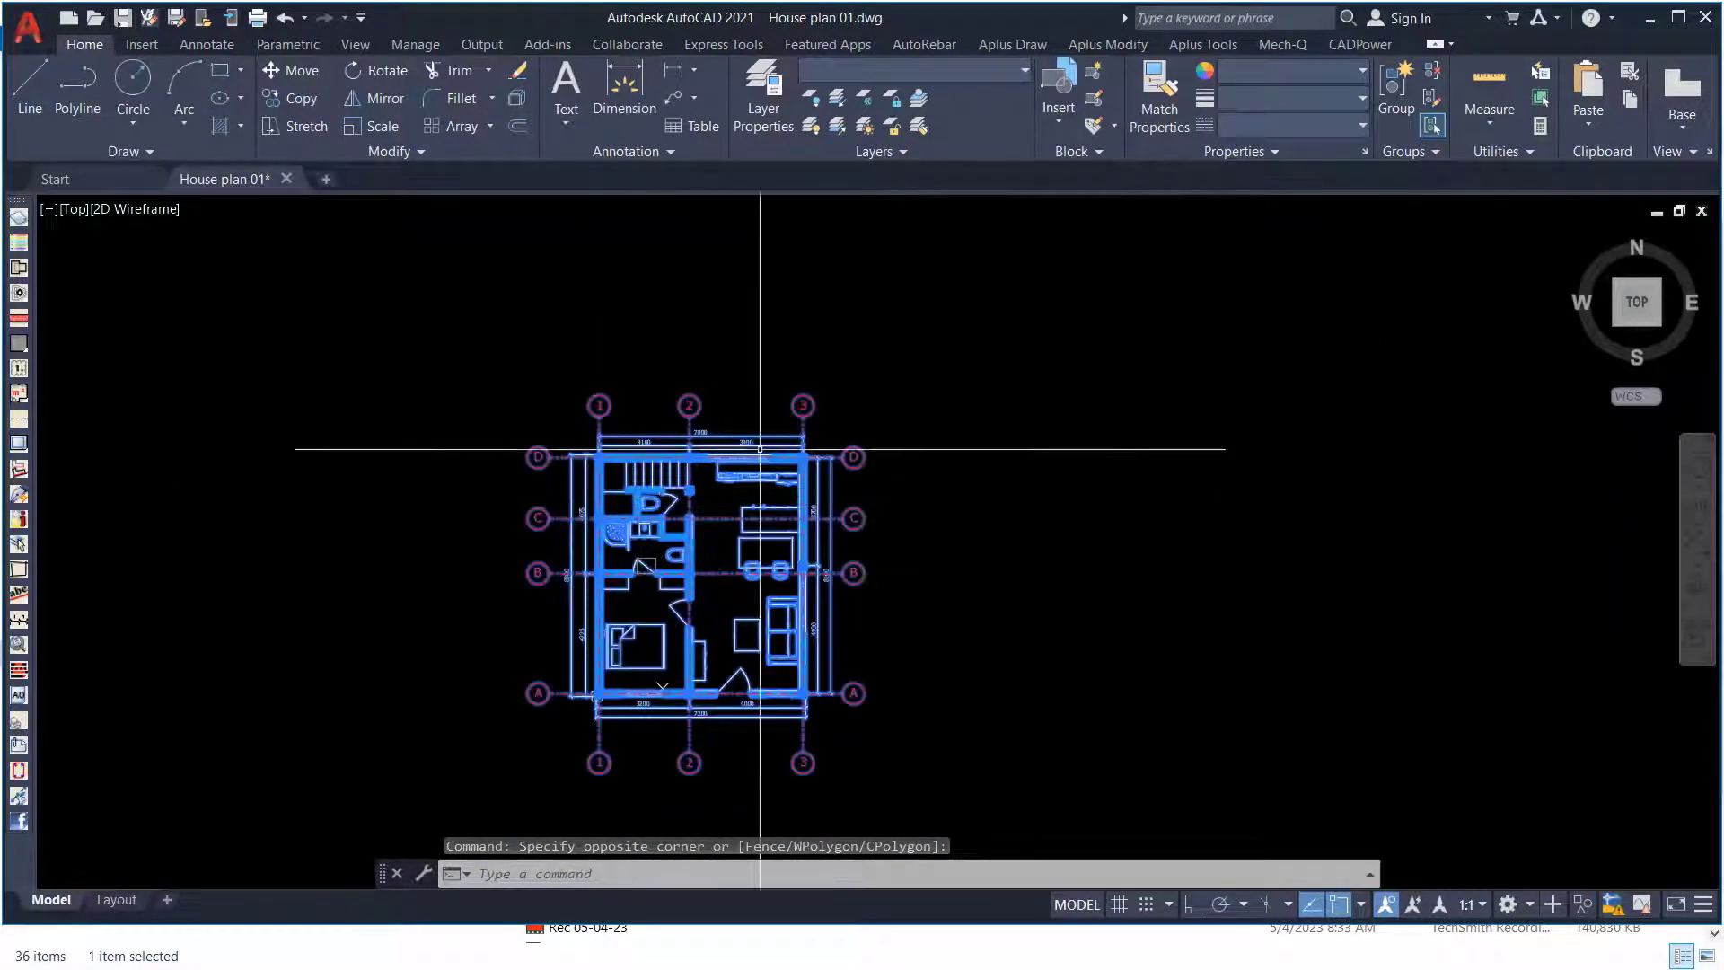
pyautogui.click(1095, 328)
pyautogui.click(400, 854)
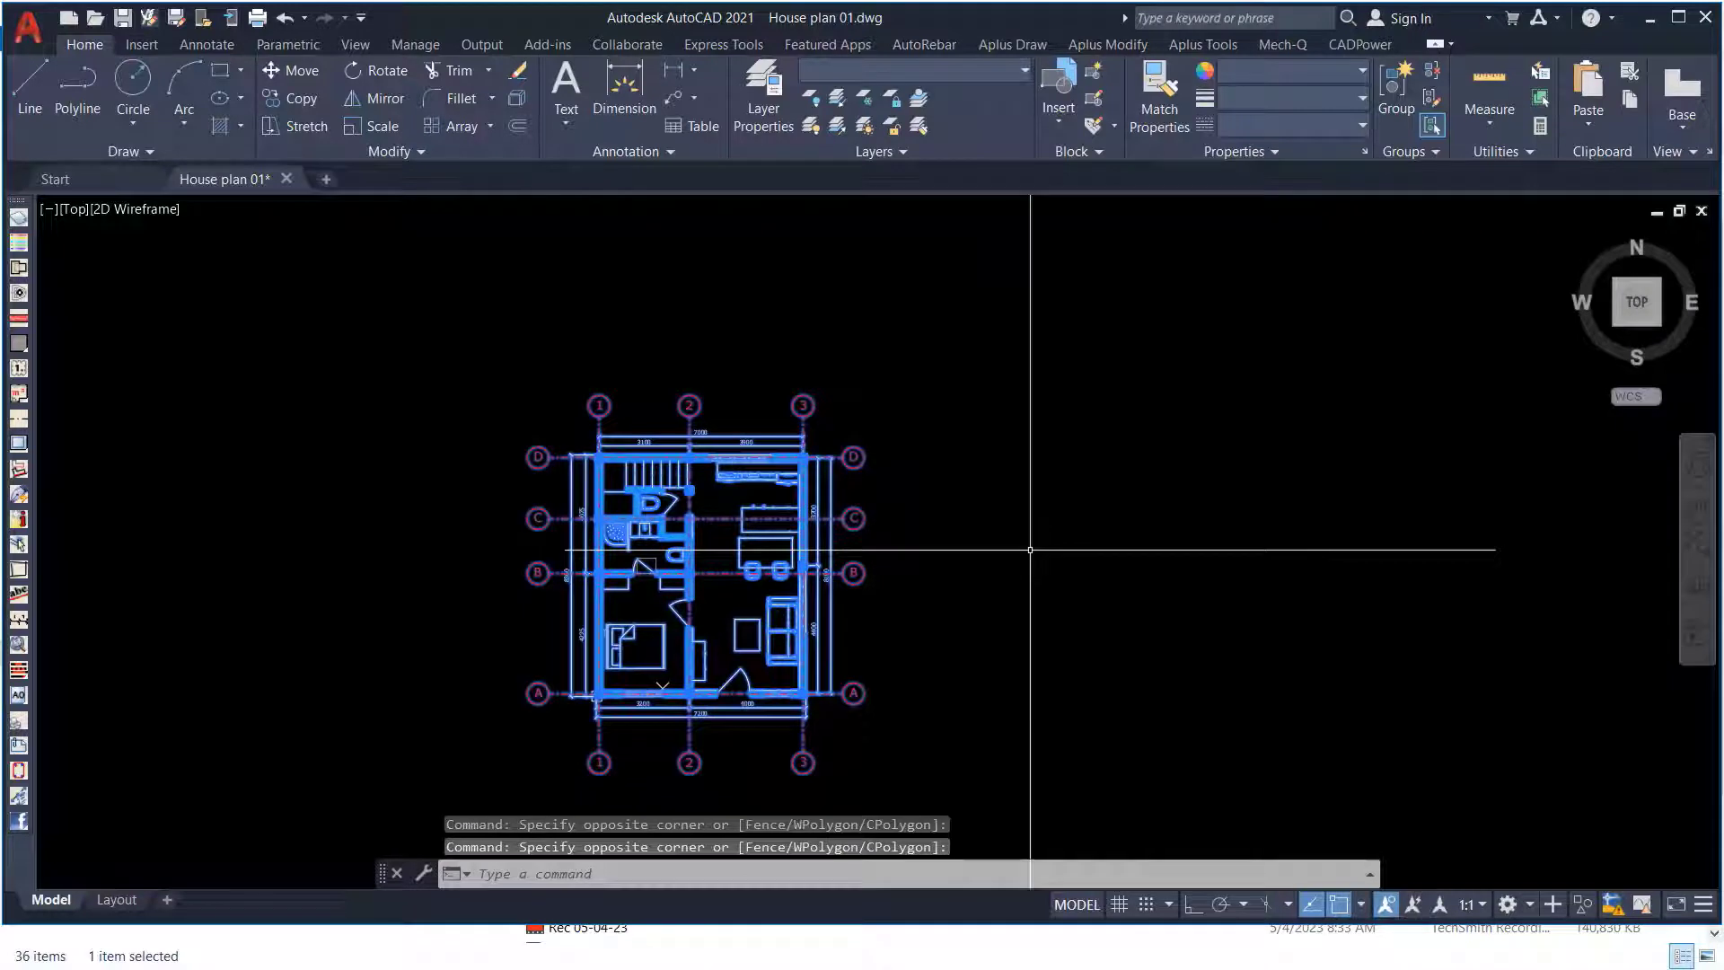
# Copy the house plan with its outer wall corner as base point and paste it as a block to the right.
pyautogui.hotkey('ctrl', 'shift', 'c')
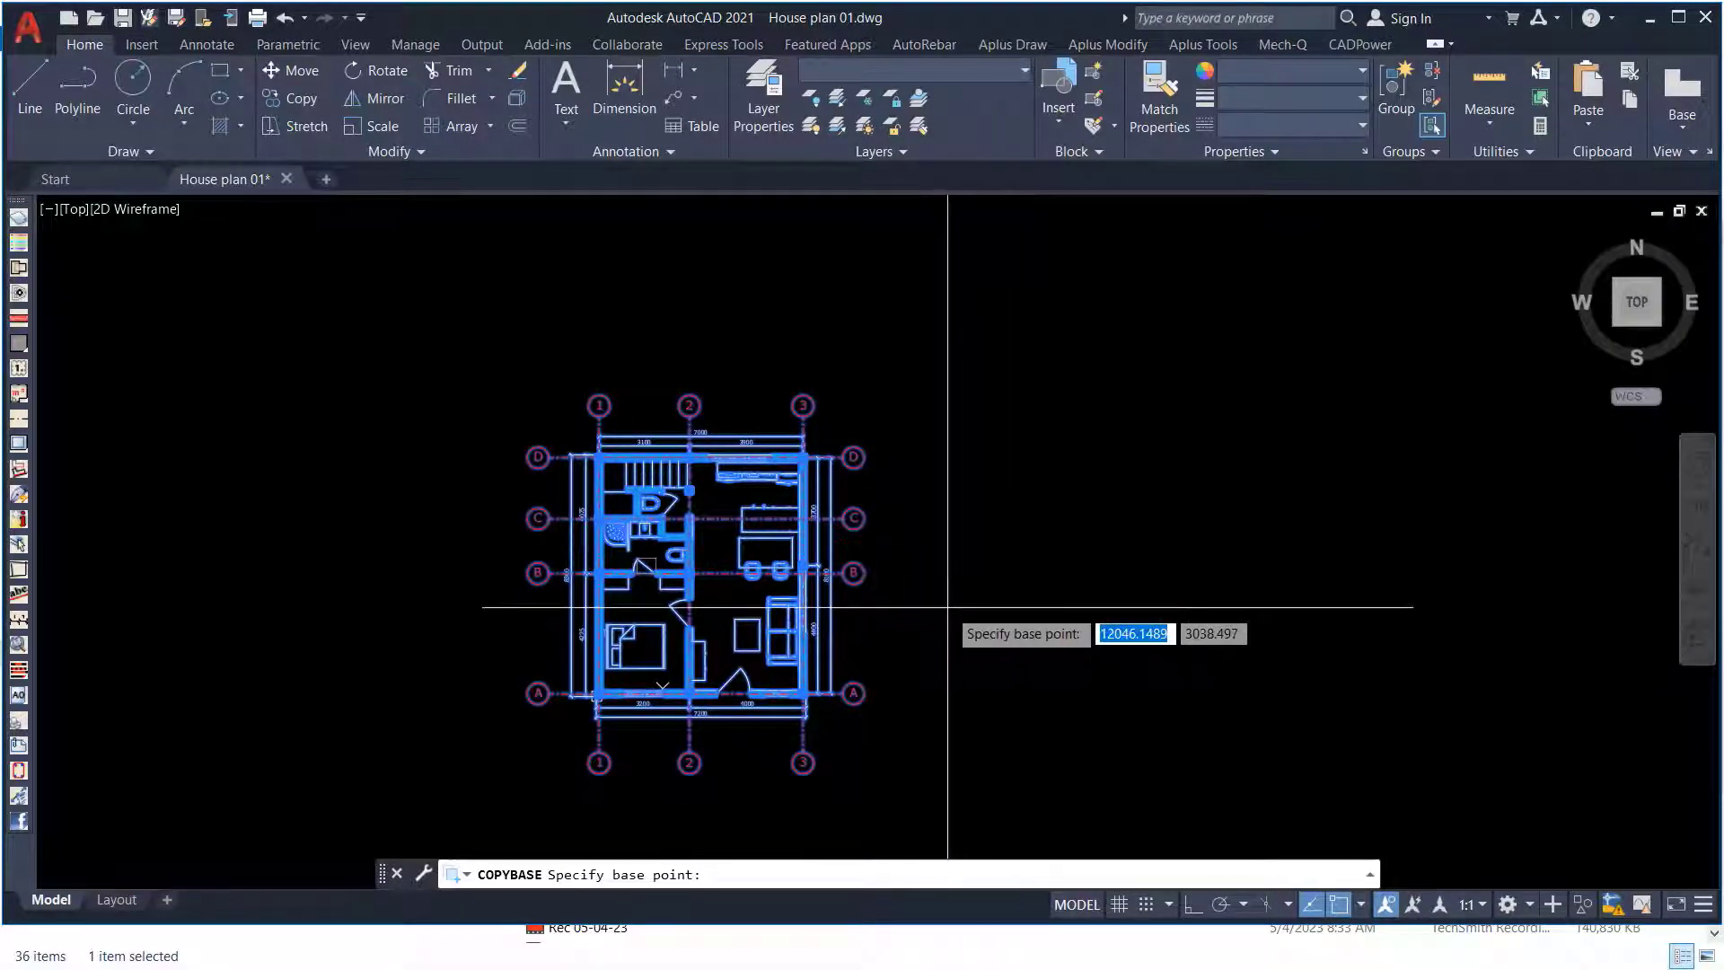
pyautogui.scroll(10, 817, 628)
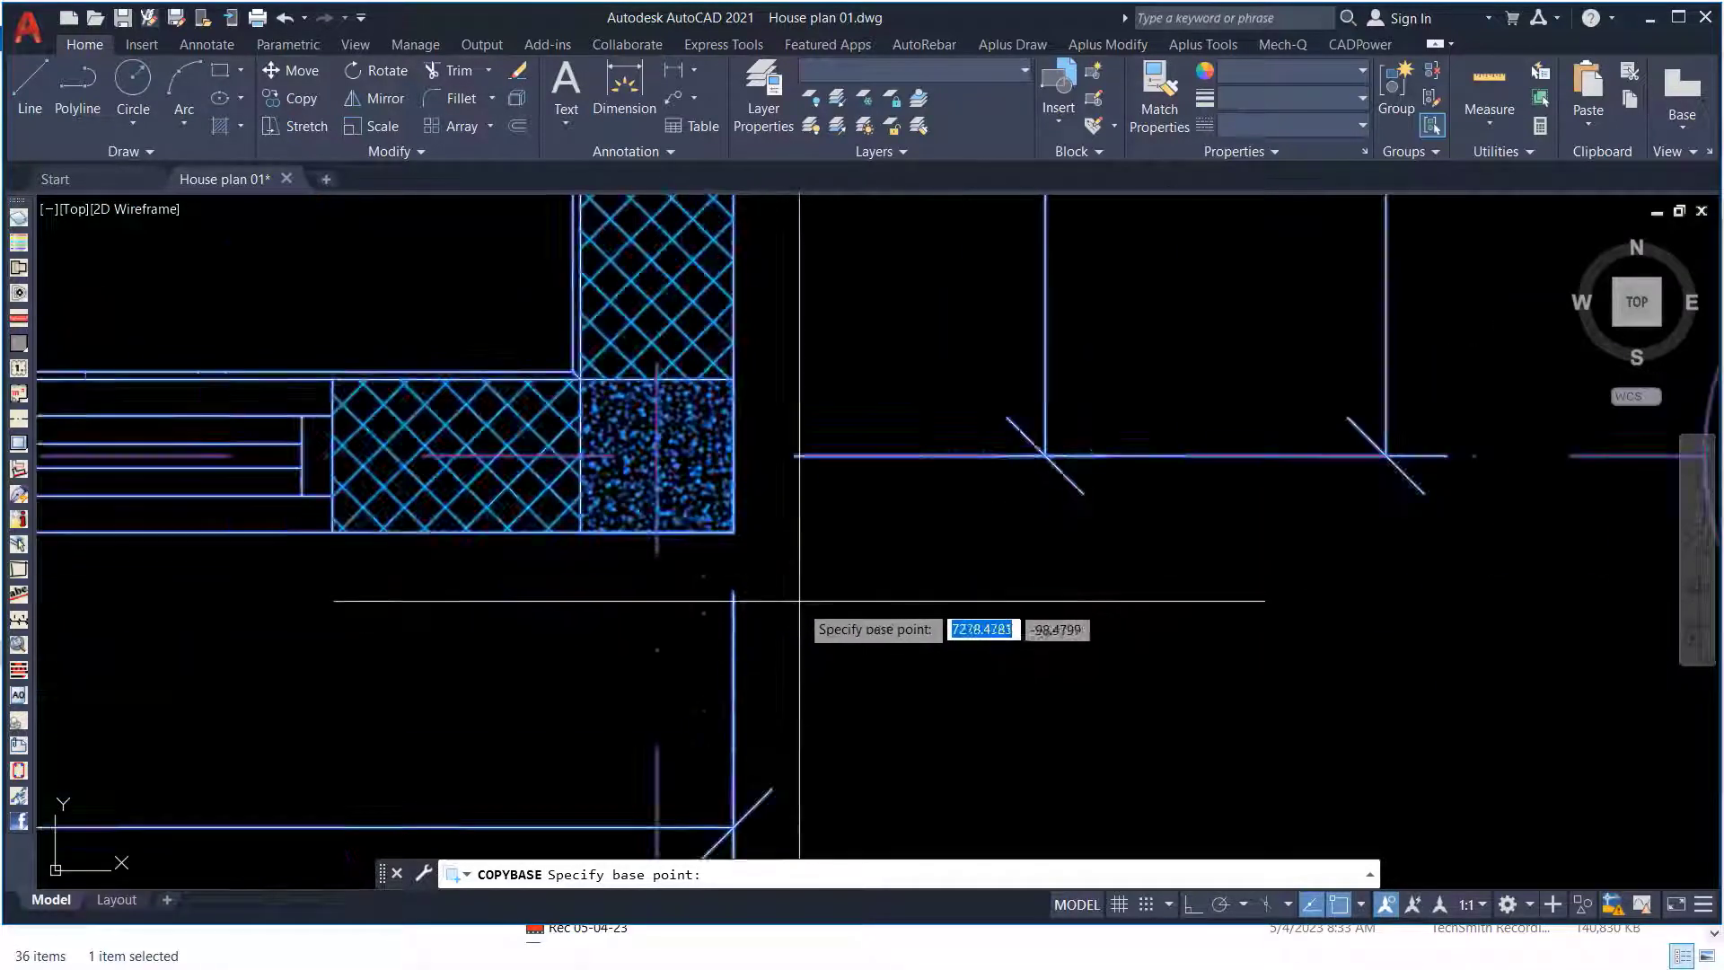
pyautogui.click(735, 532)
pyautogui.scroll(-5, 790, 577)
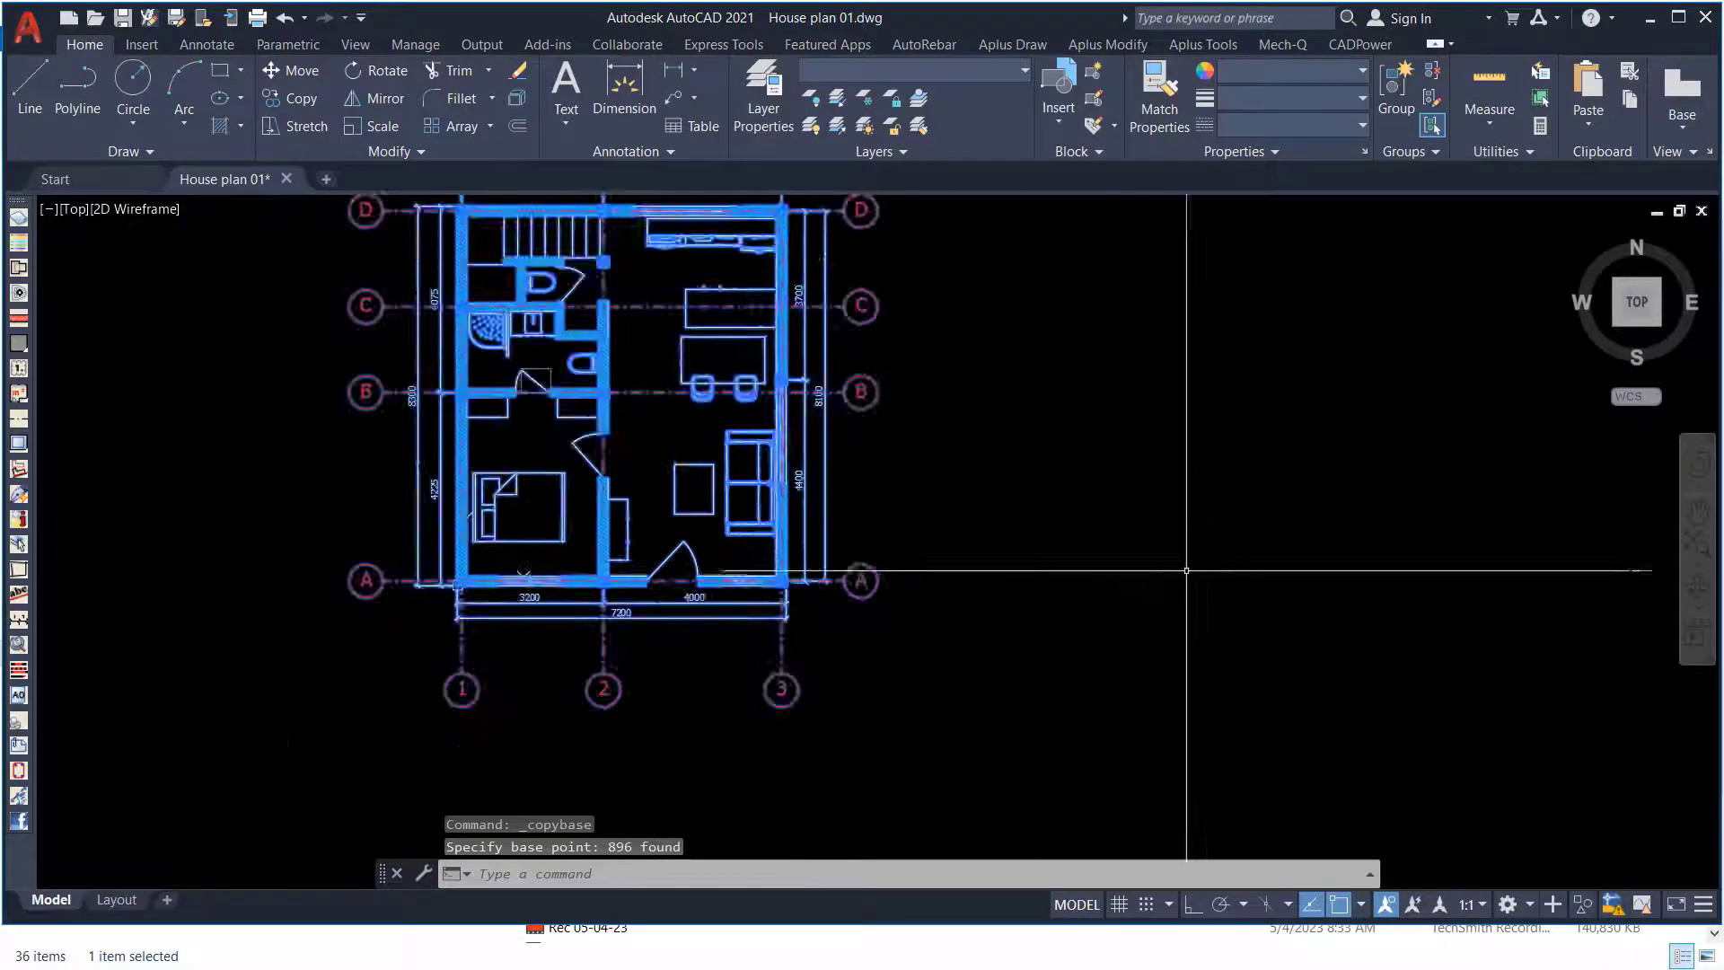
pyautogui.scroll(-2, 1033, 665)
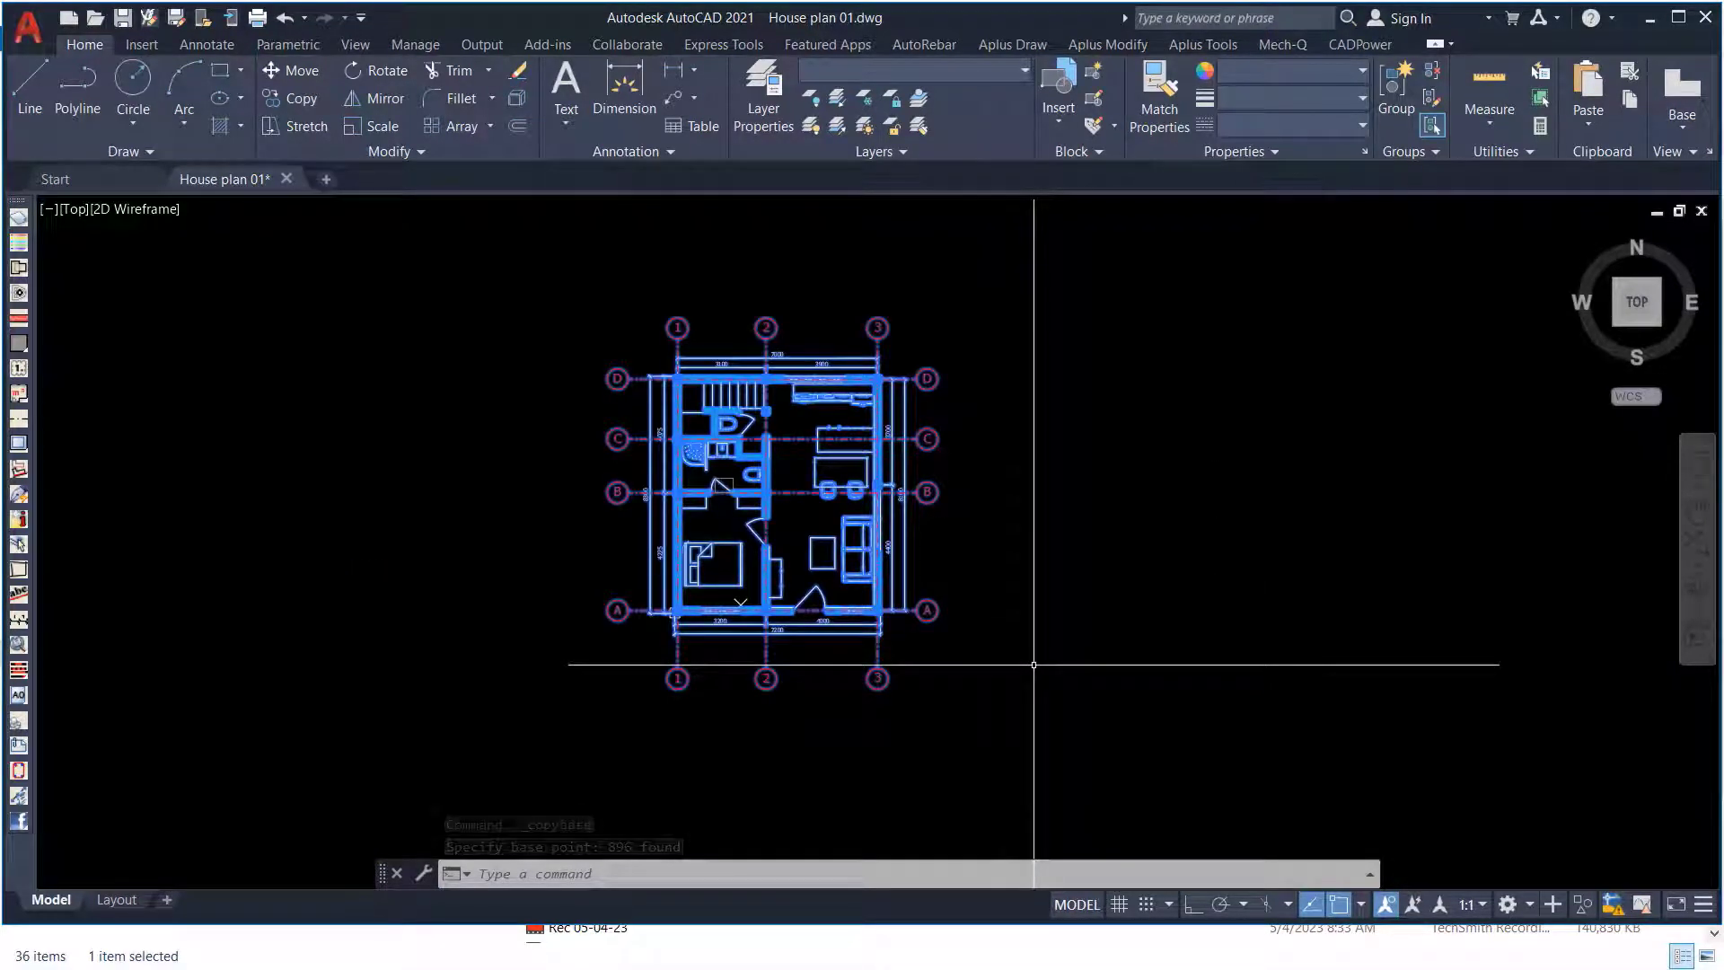
pyautogui.hotkey('ctrl', 'shift', 'v')
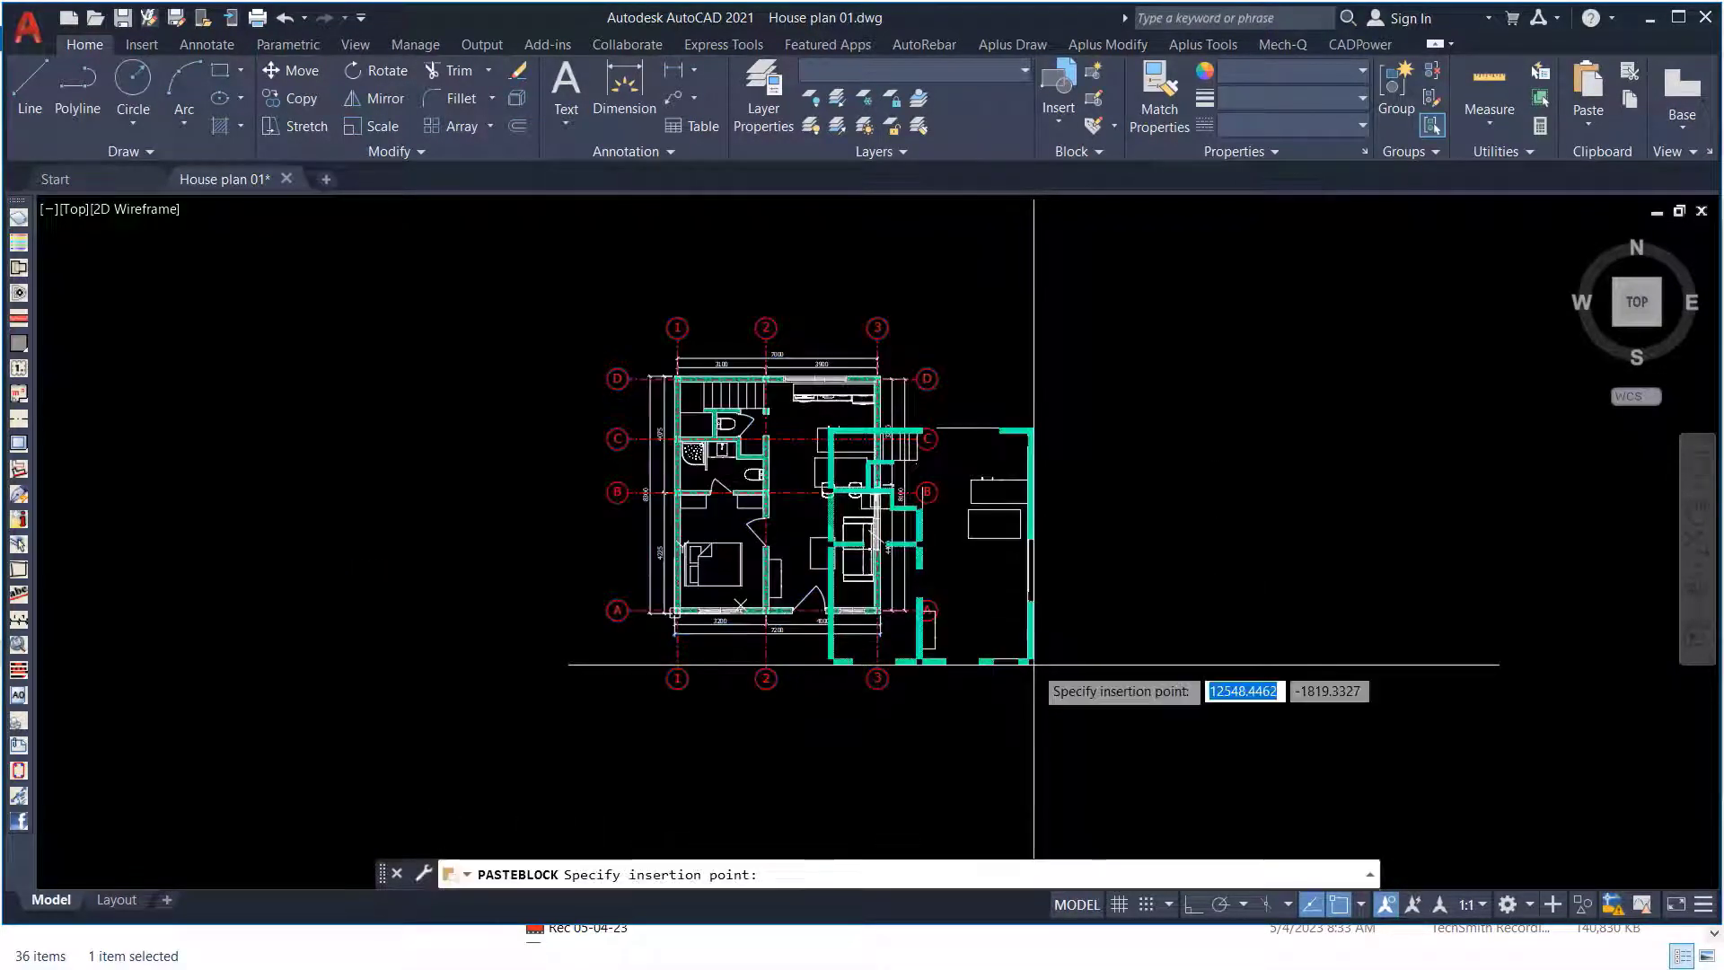
pyautogui.click(1329, 665)
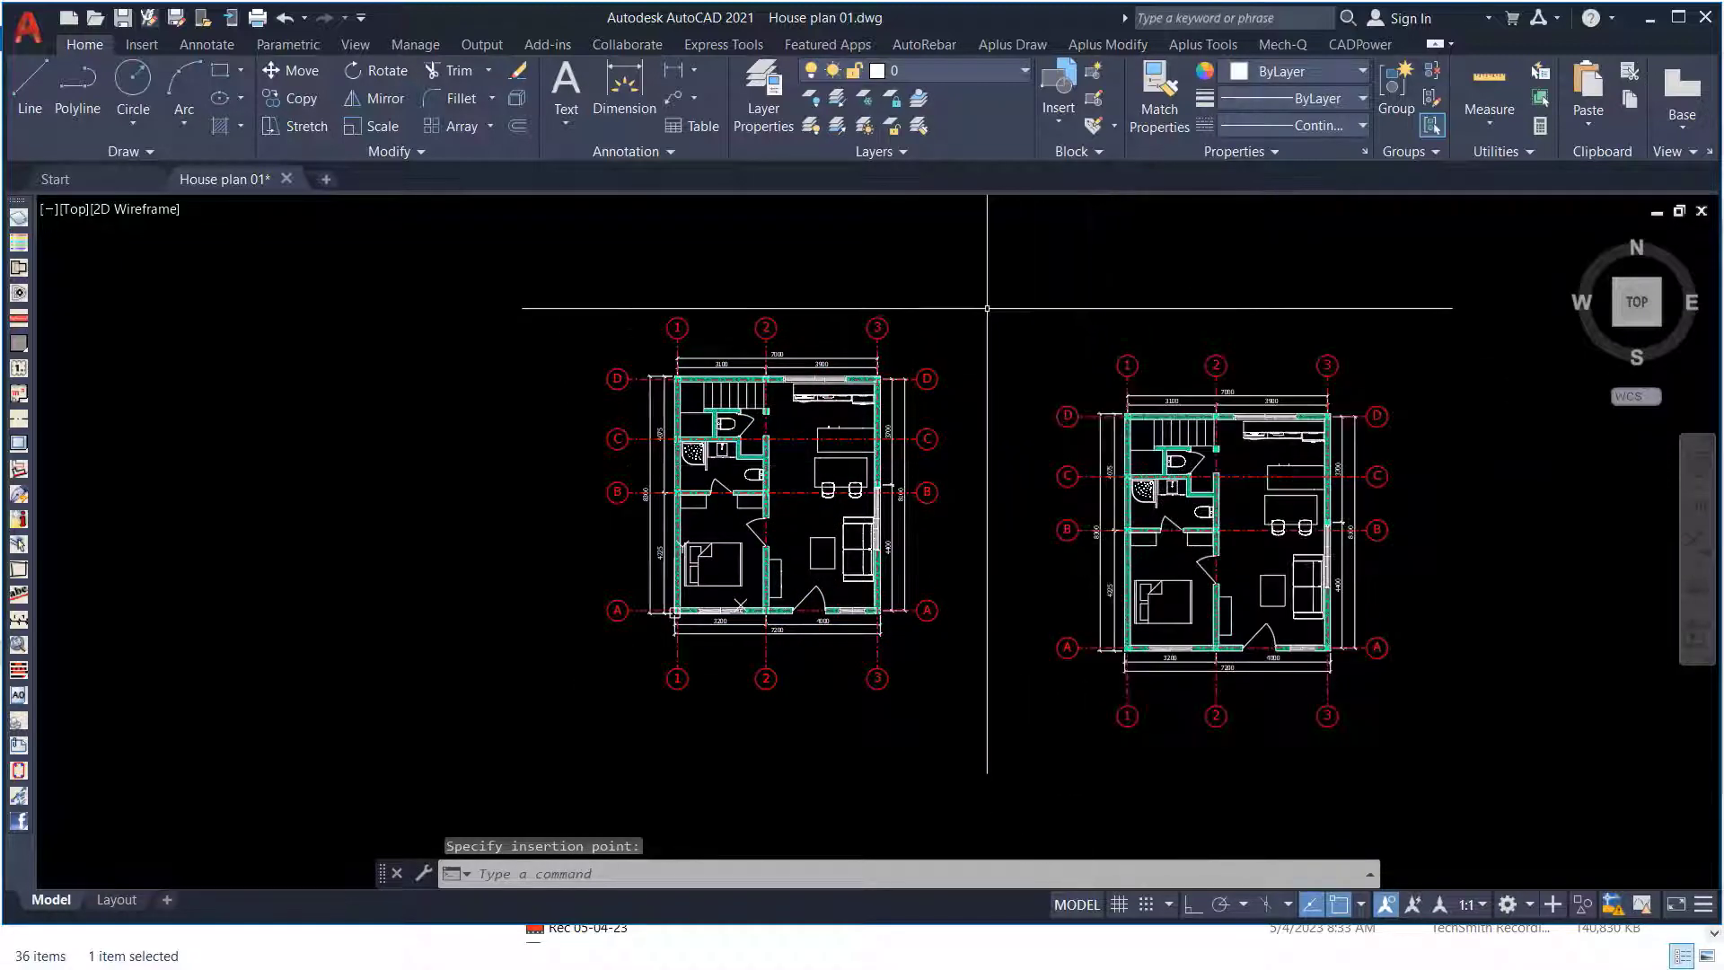
# Window-select the original left-hand house plan.
pyautogui.click(954, 308)
pyautogui.click(604, 661)
pyautogui.scroll(4, 1347, 516)
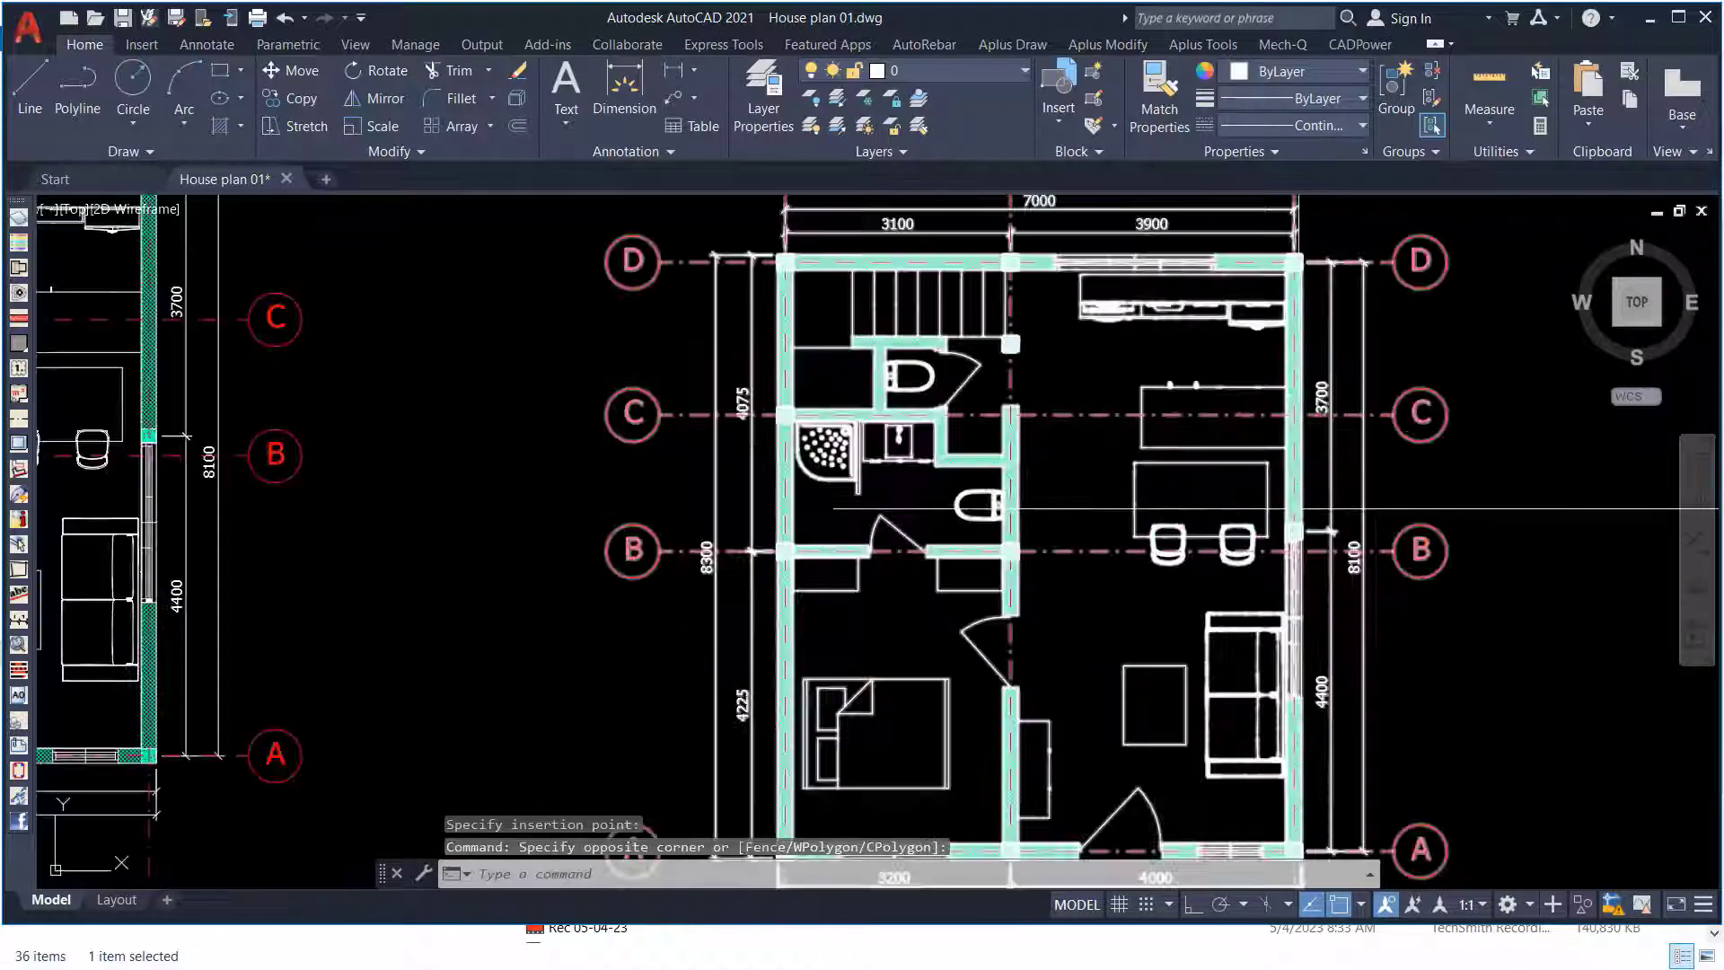
pyautogui.scroll(-4, 636, 471)
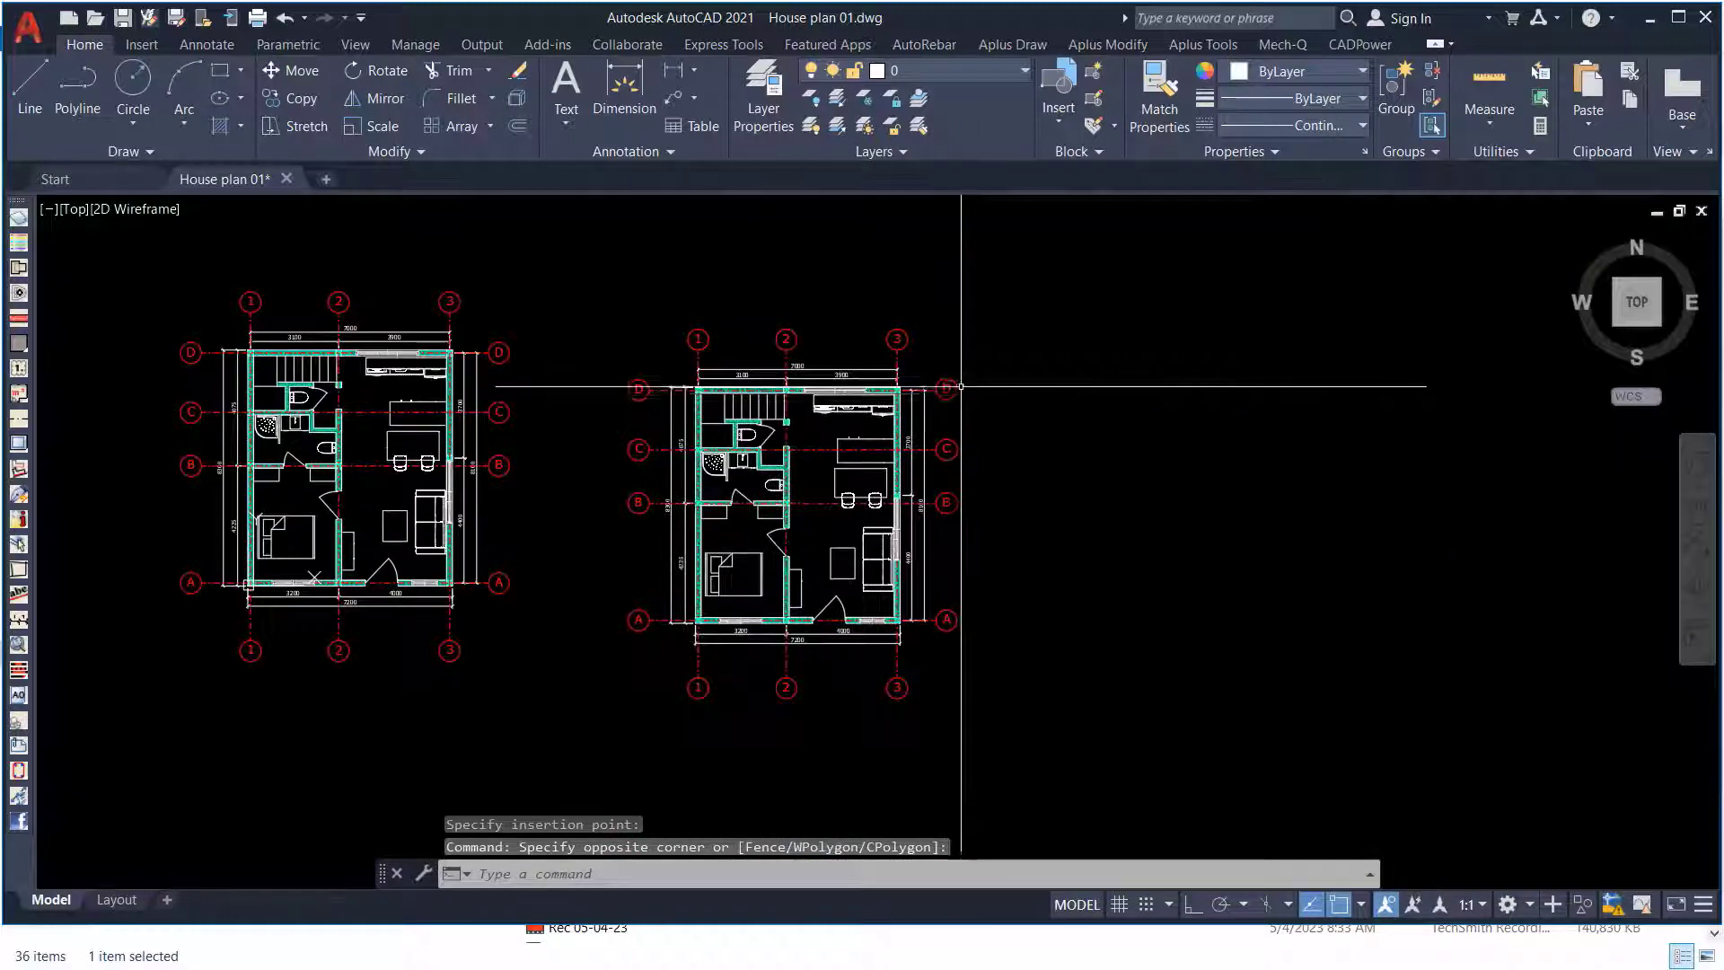
# Copy the pasted plan block using its lower-right corner as the base point.
pyautogui.click(960, 390)
pyautogui.scroll(-4, 923, 423)
pyautogui.rightClick(953, 347)
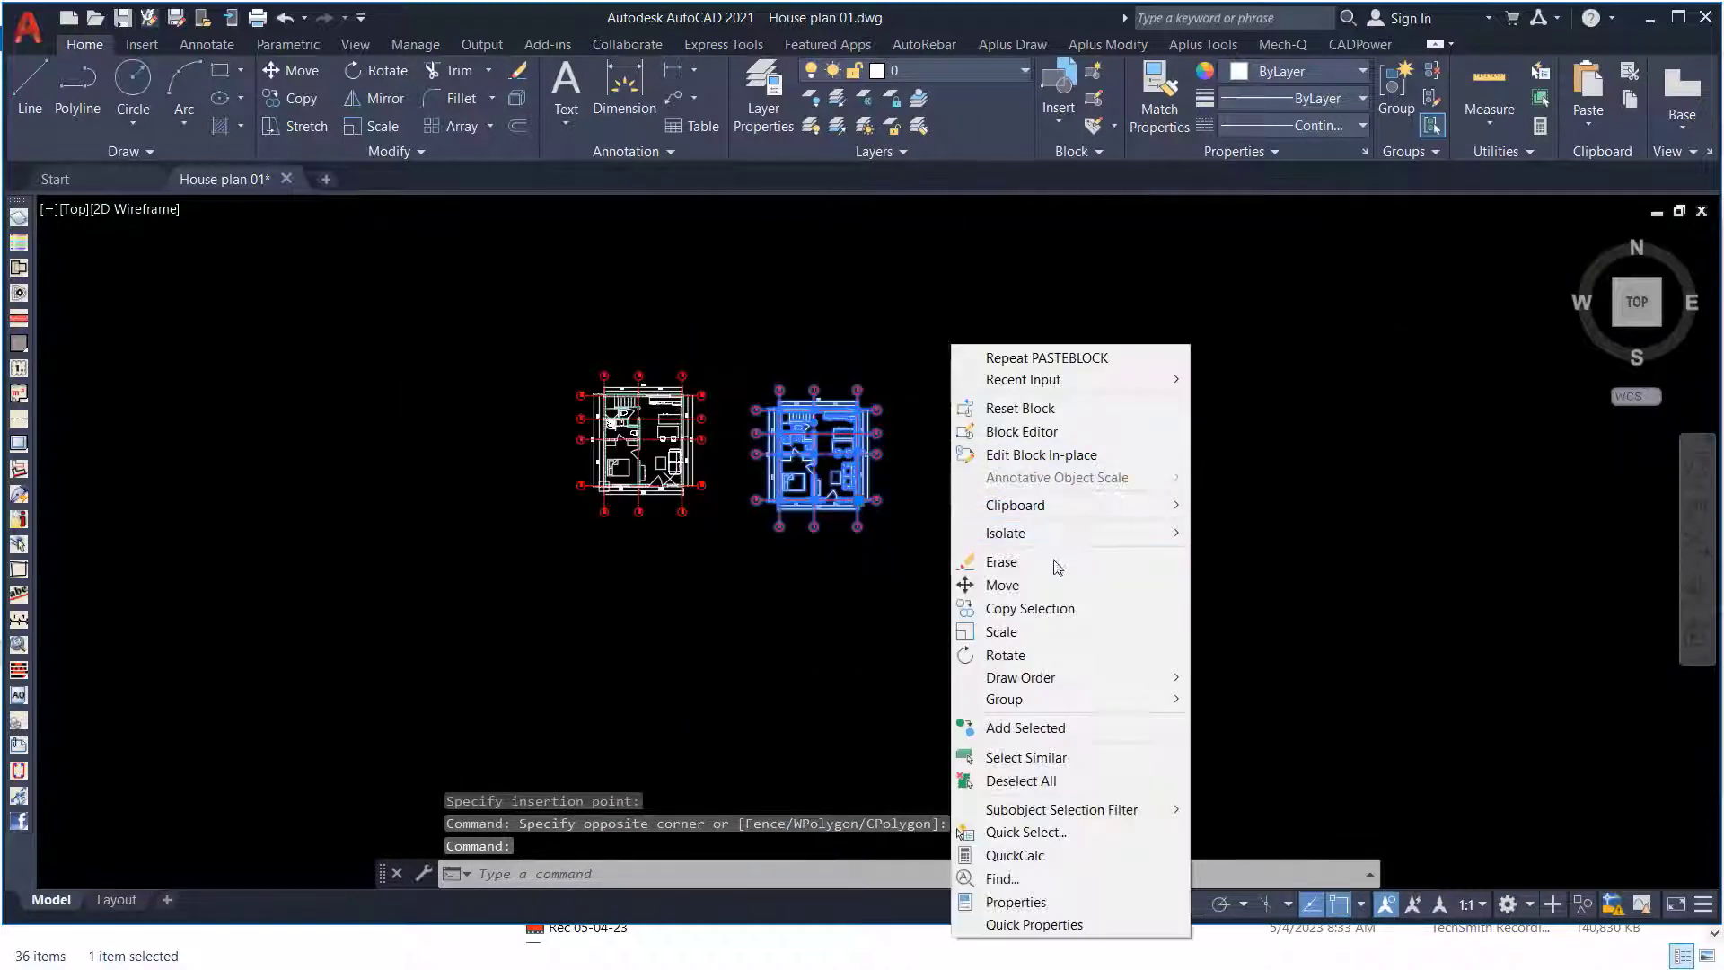
pyautogui.click(1033, 608)
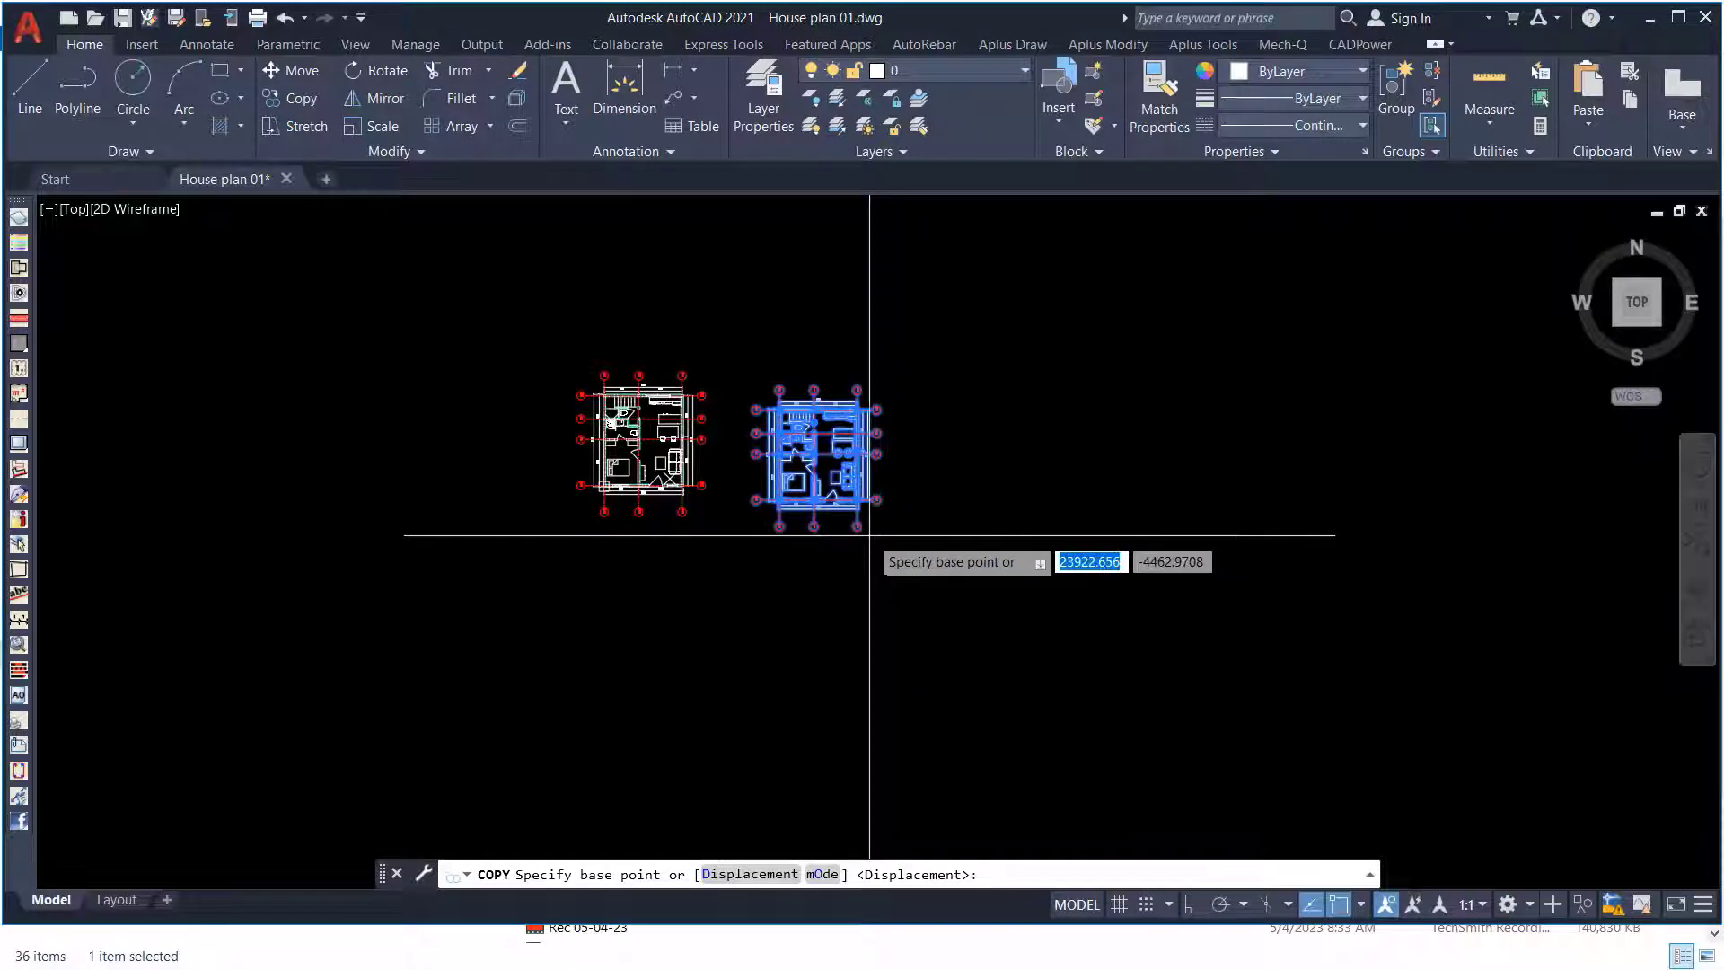
pyautogui.scroll(2, 869, 531)
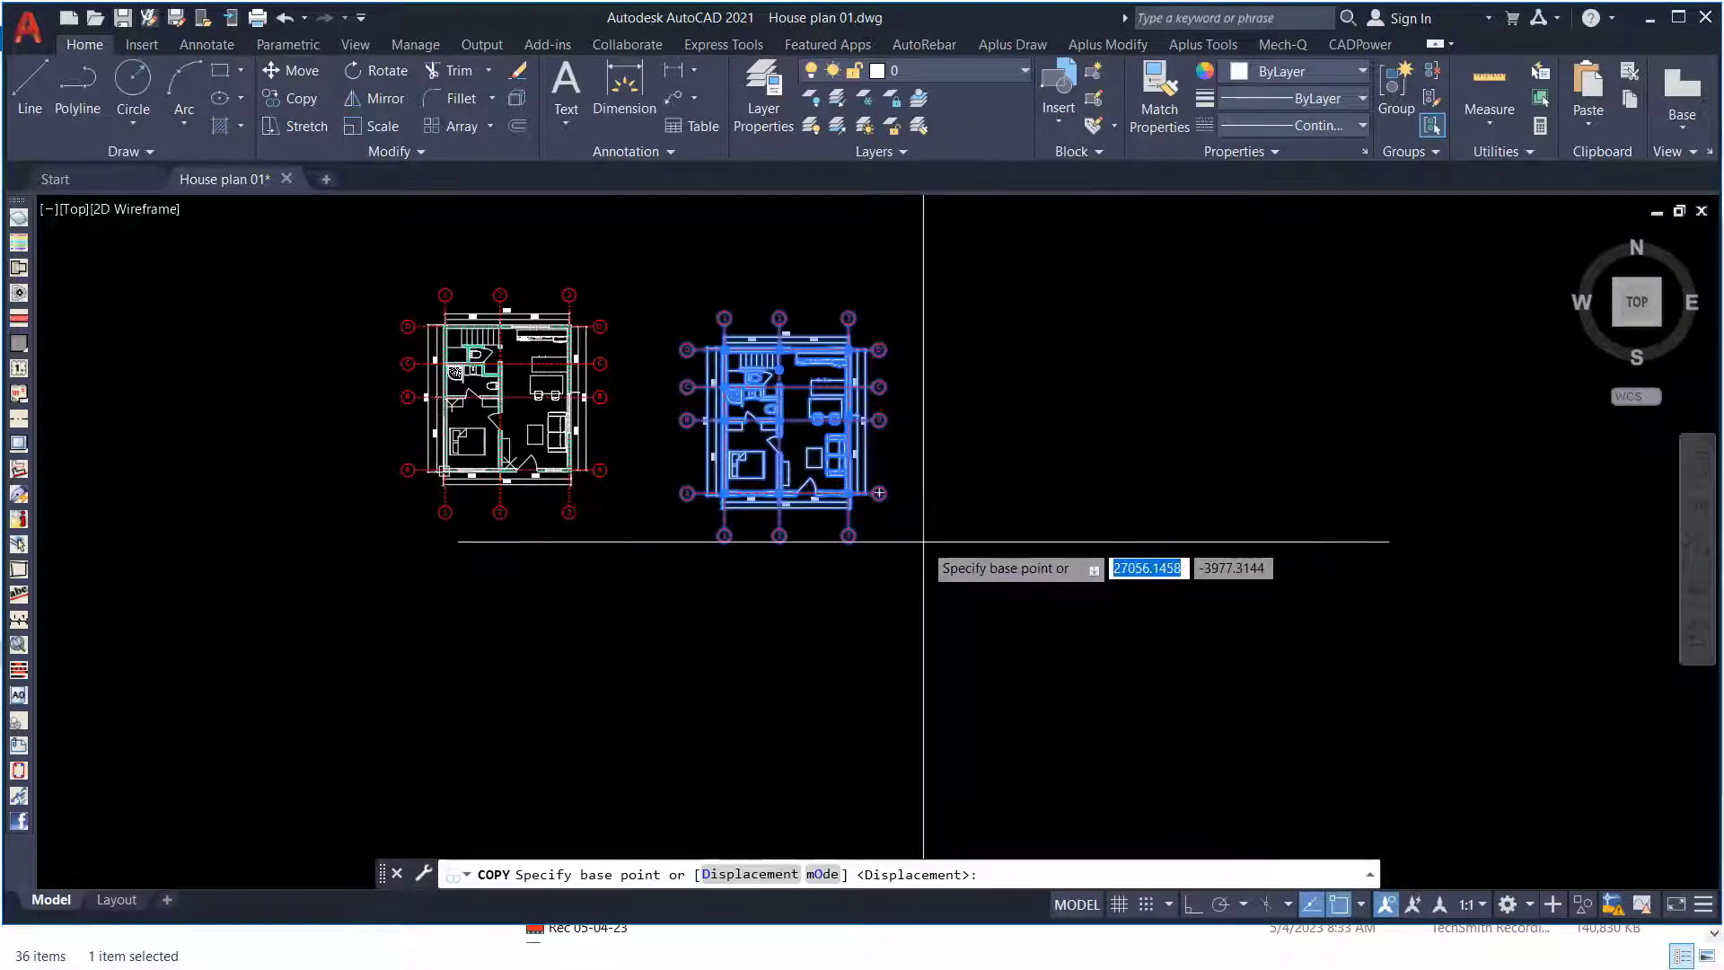
pyautogui.click(857, 542)
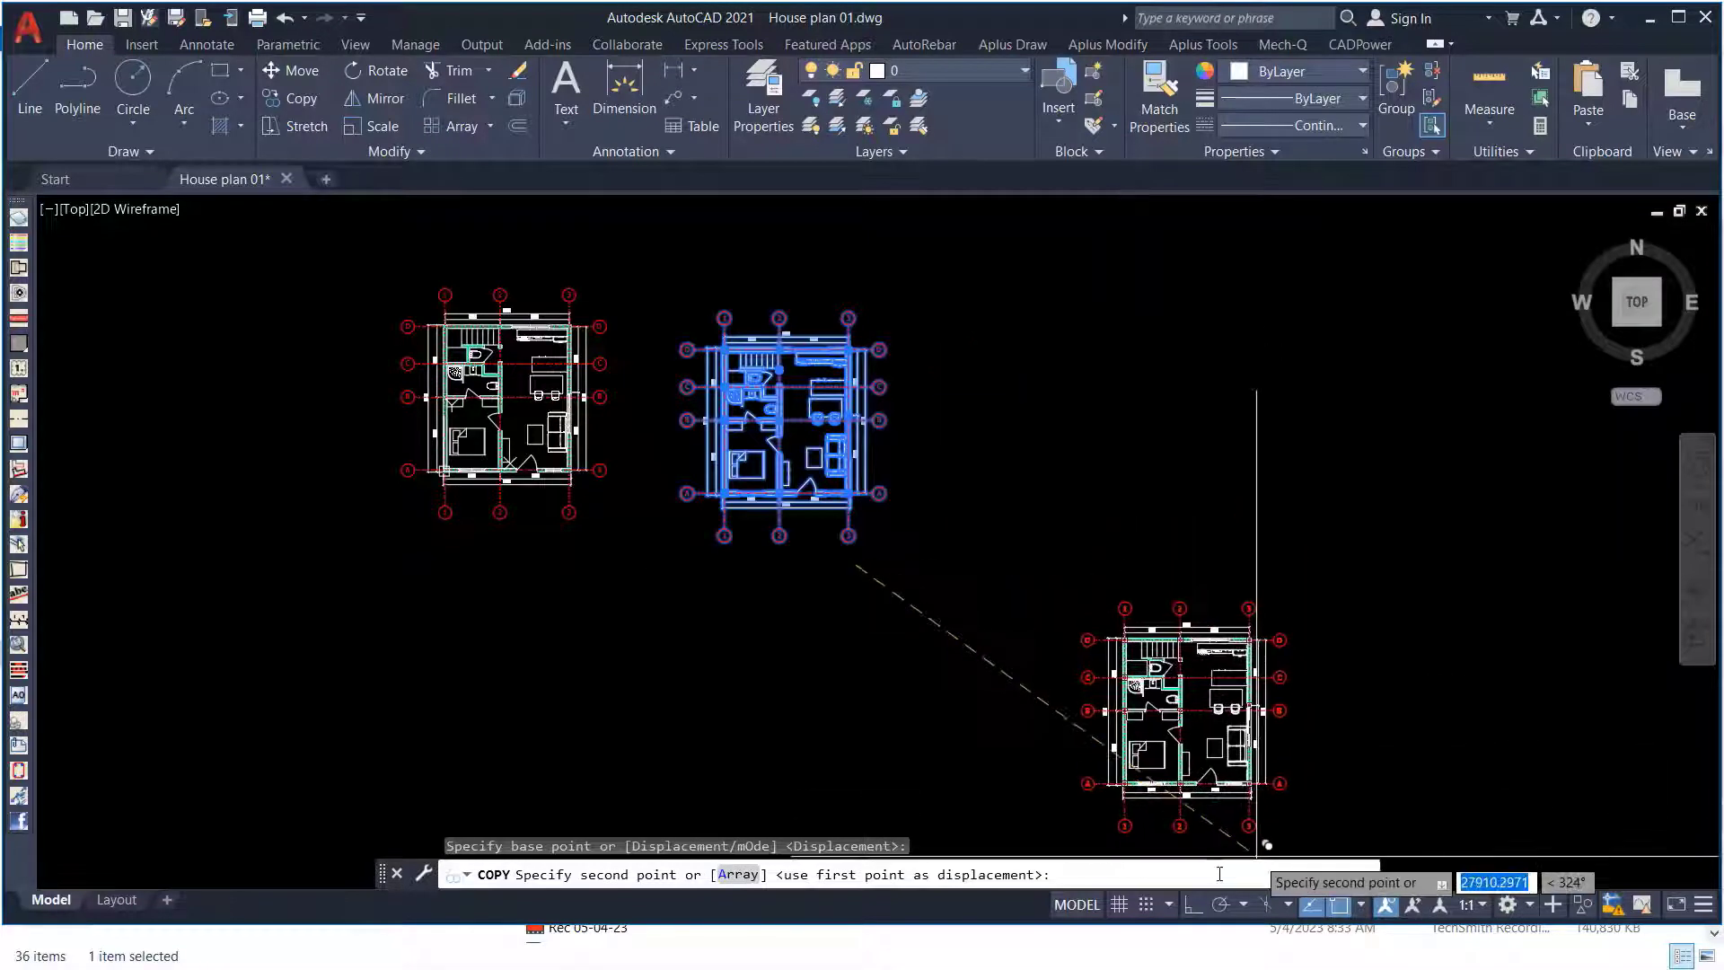
# With Ortho on, place further plan copies in a straight row to the right.
pyautogui.click(1195, 905)
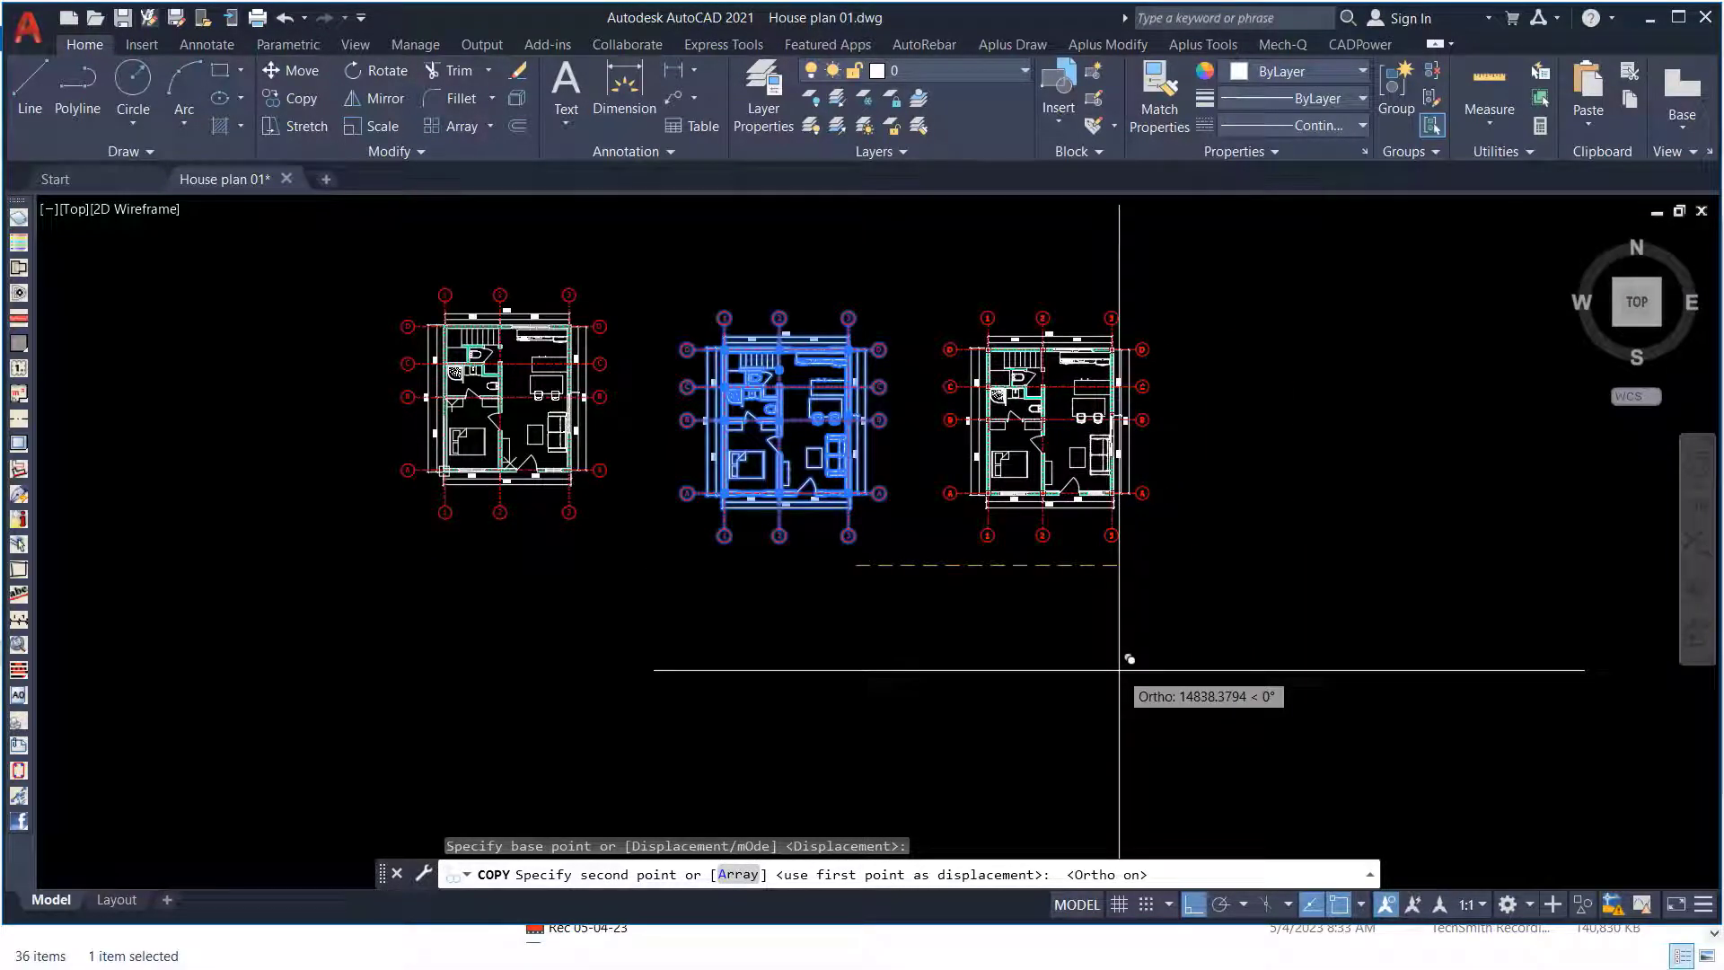
pyautogui.click(1127, 659)
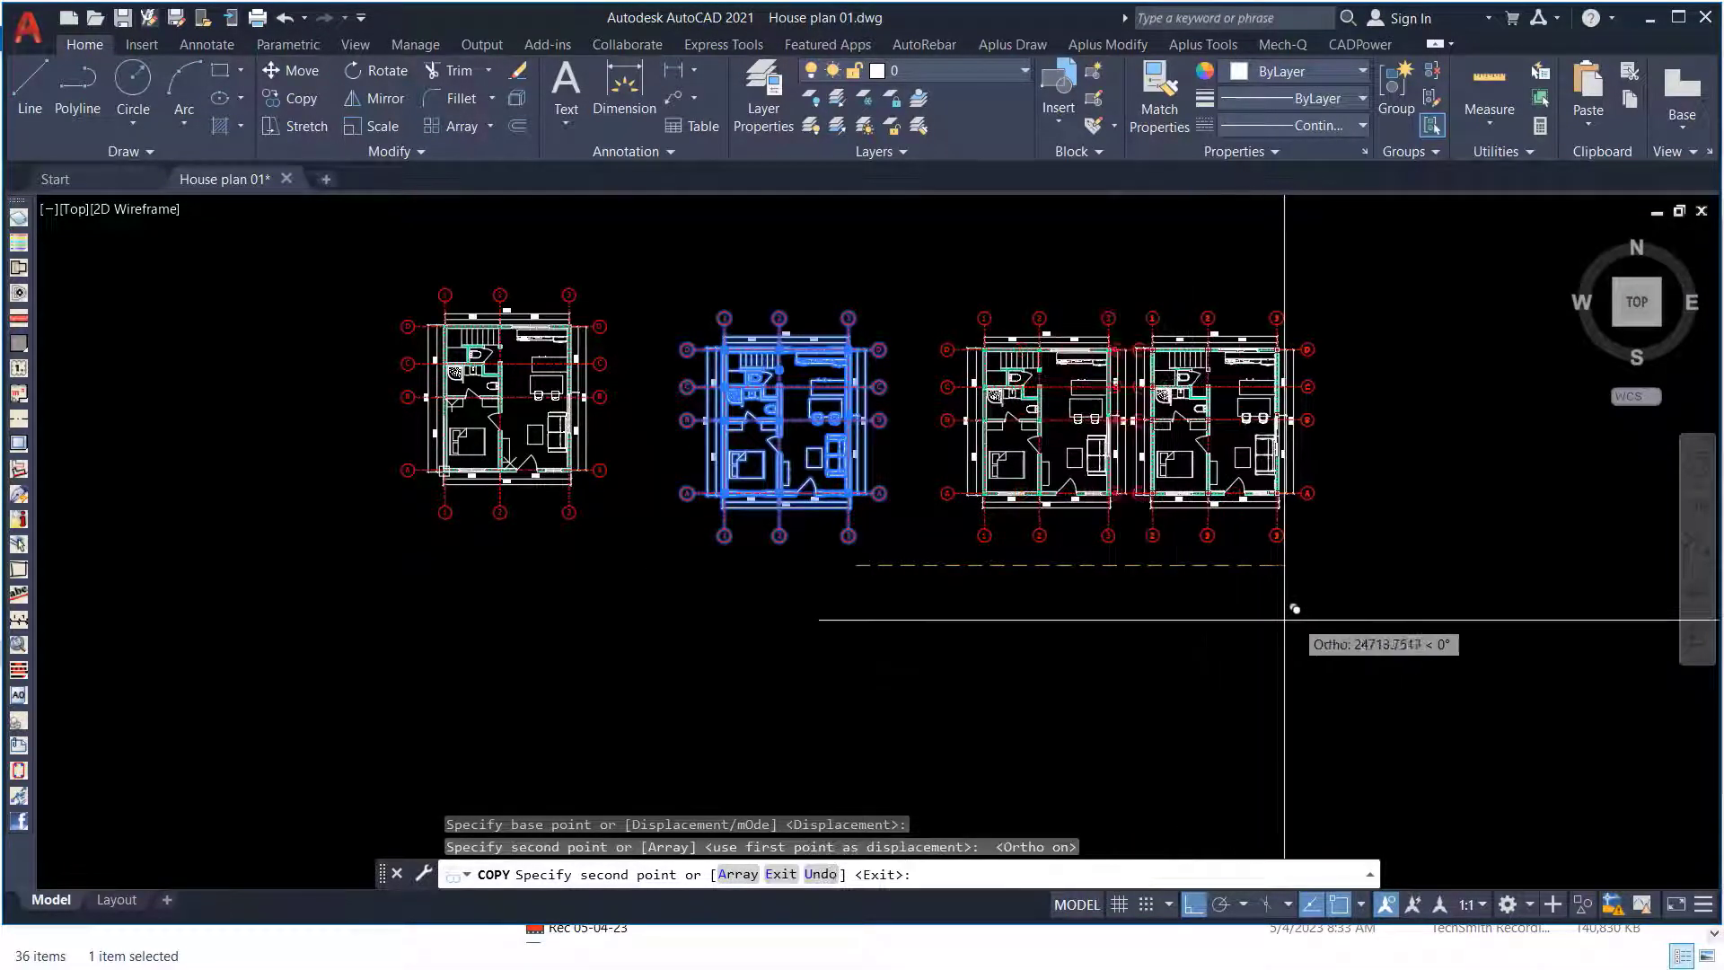
pyautogui.scroll(-2, 718, 538)
pyautogui.click(1146, 553)
pyautogui.rightClick(1352, 460)
pyautogui.click(1396, 475)
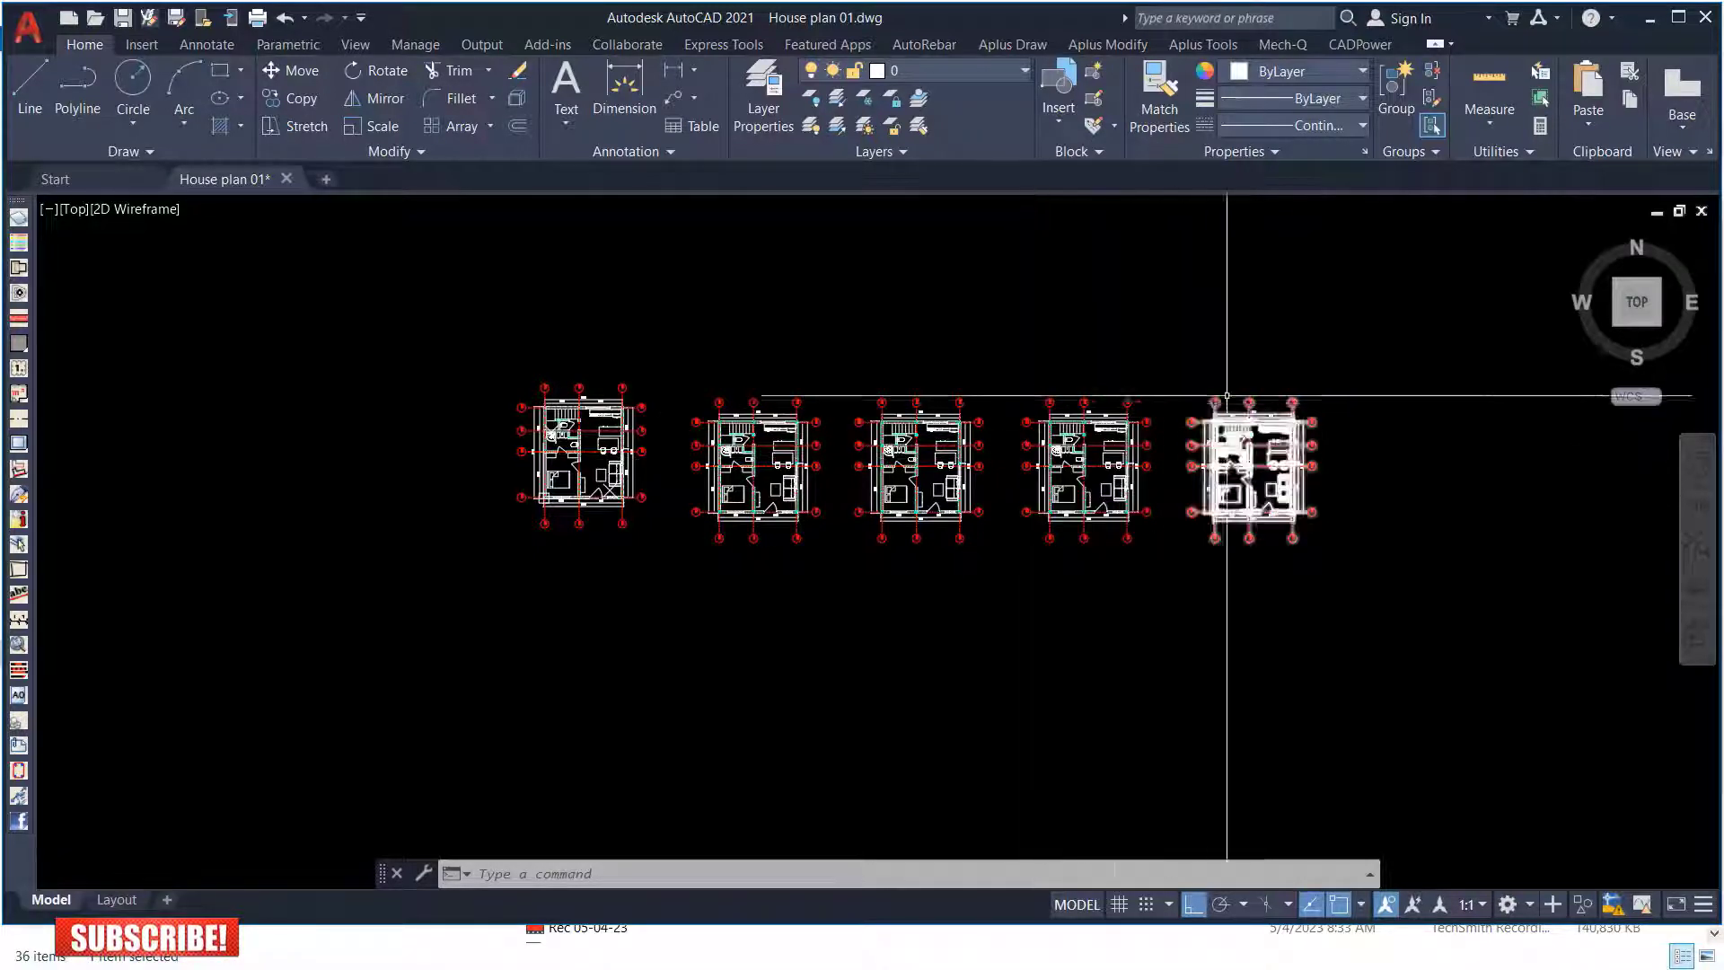
pyautogui.click(1310, 315)
pyautogui.click(710, 629)
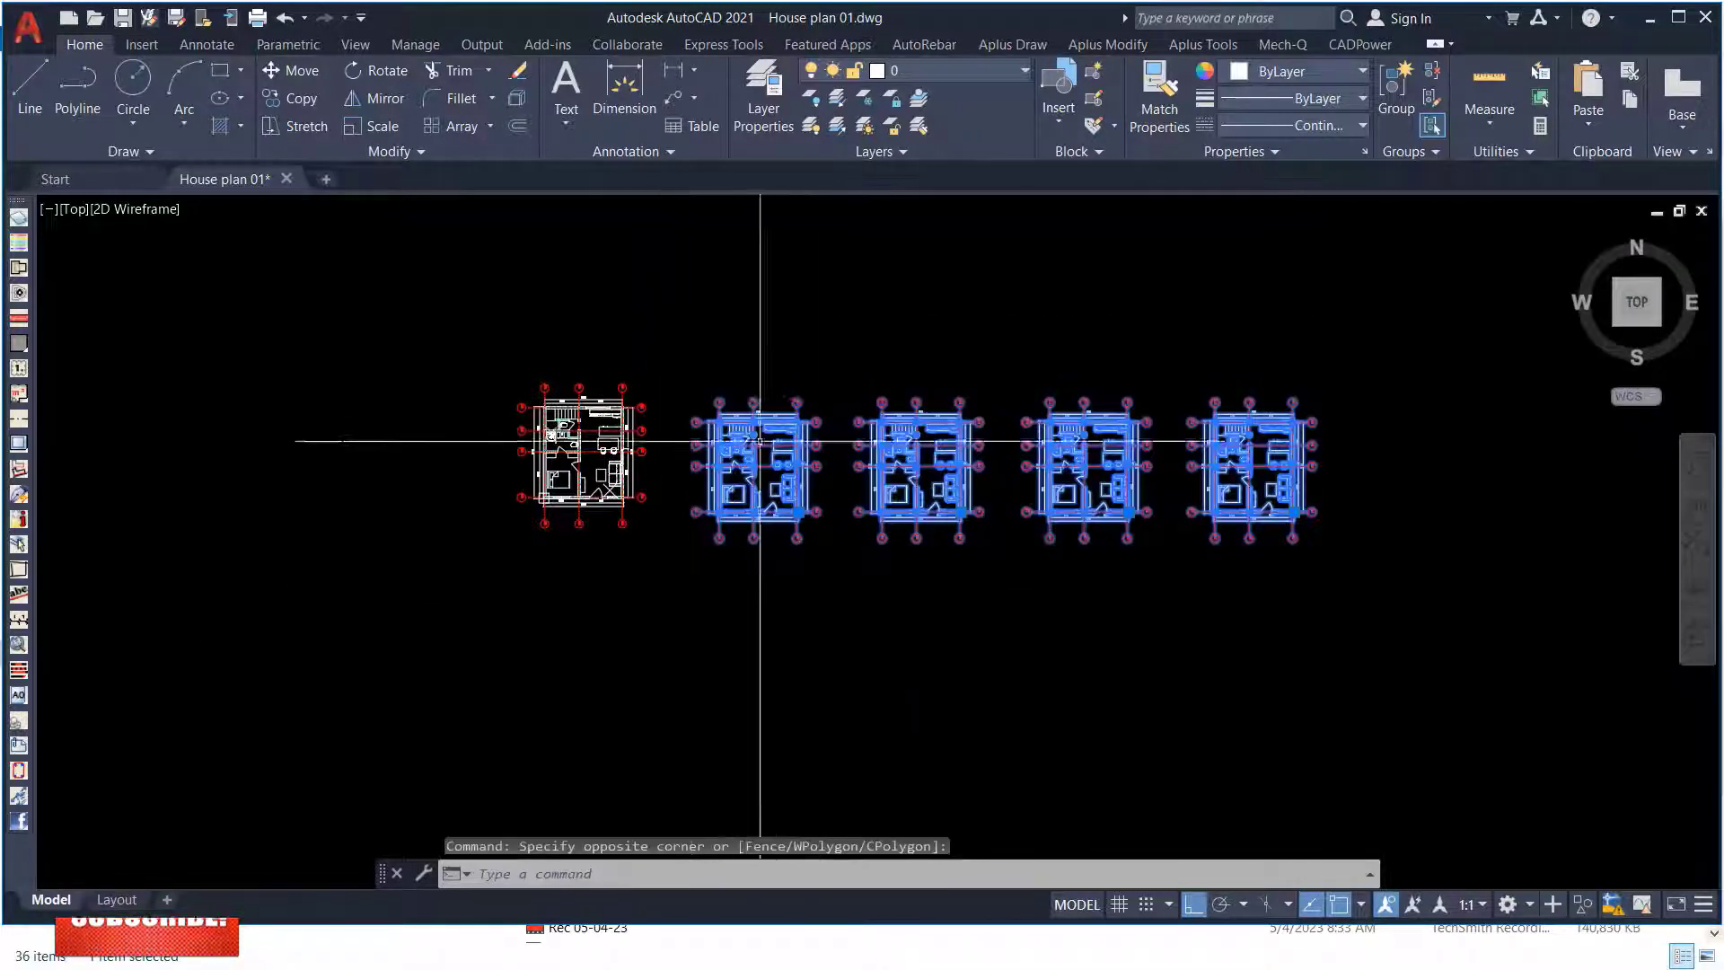
pyautogui.scroll(2, 779, 449)
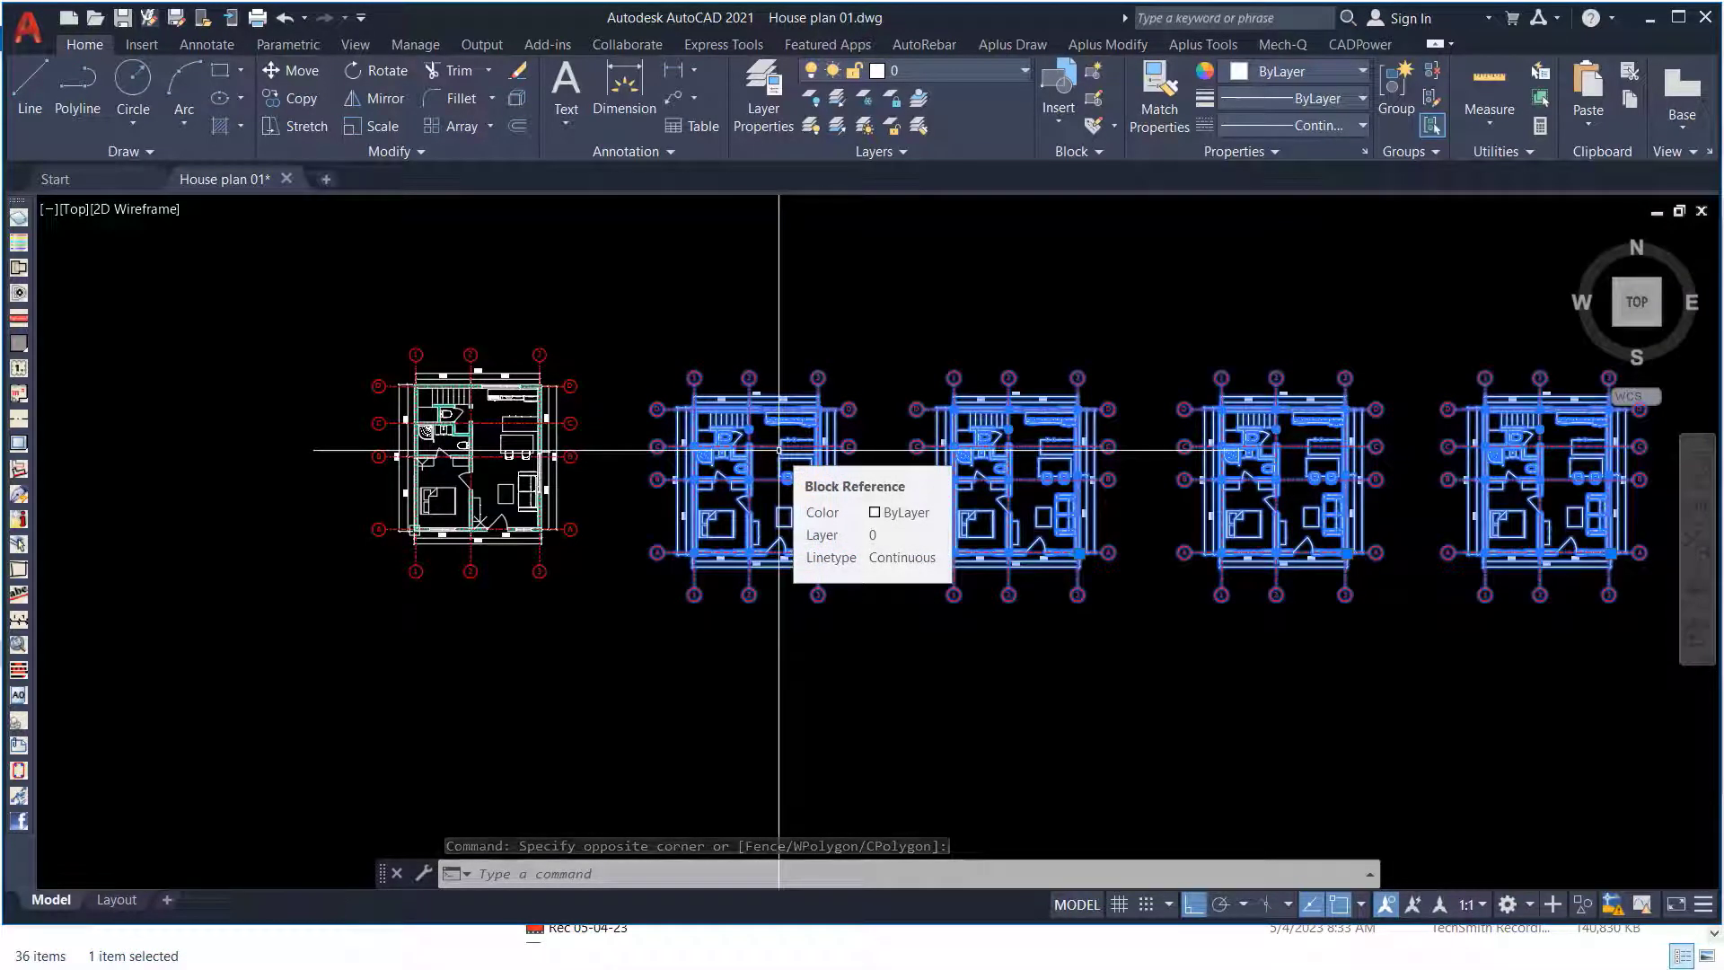
pyautogui.scroll(2, 781, 458)
pyautogui.scroll(-2, 661, 538)
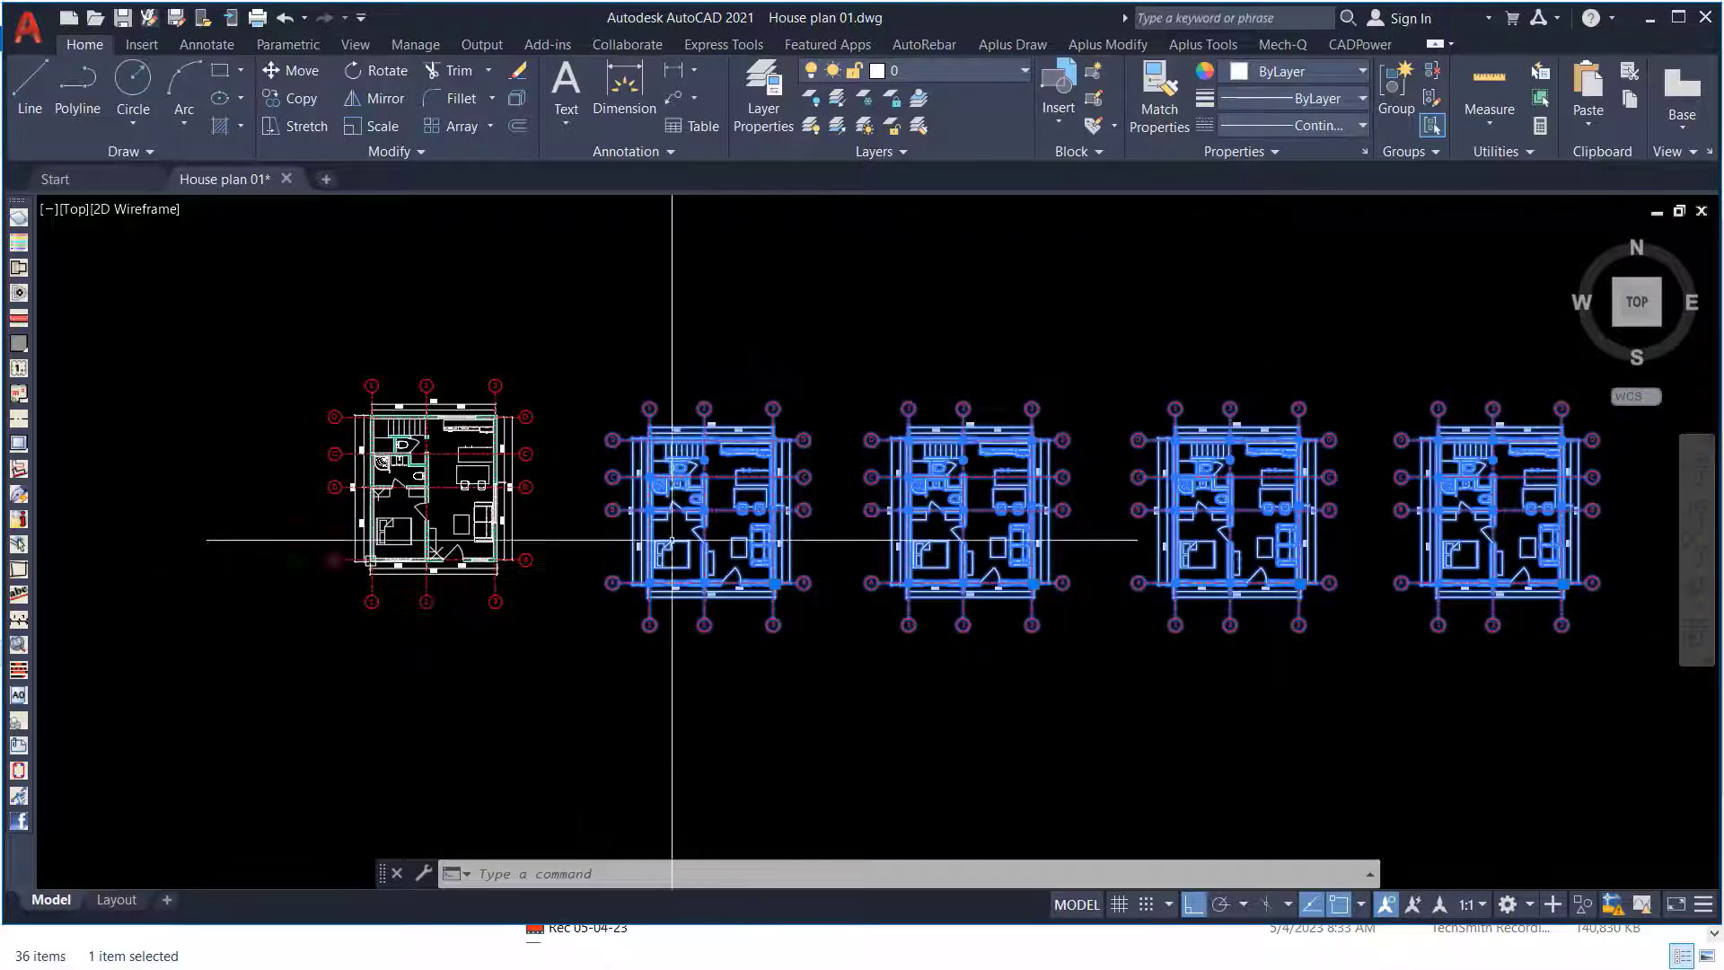
pyautogui.scroll(4, 585, 496)
pyautogui.click(827, 269)
pyautogui.scroll(-5, 422, 647)
pyautogui.scroll(5, 467, 595)
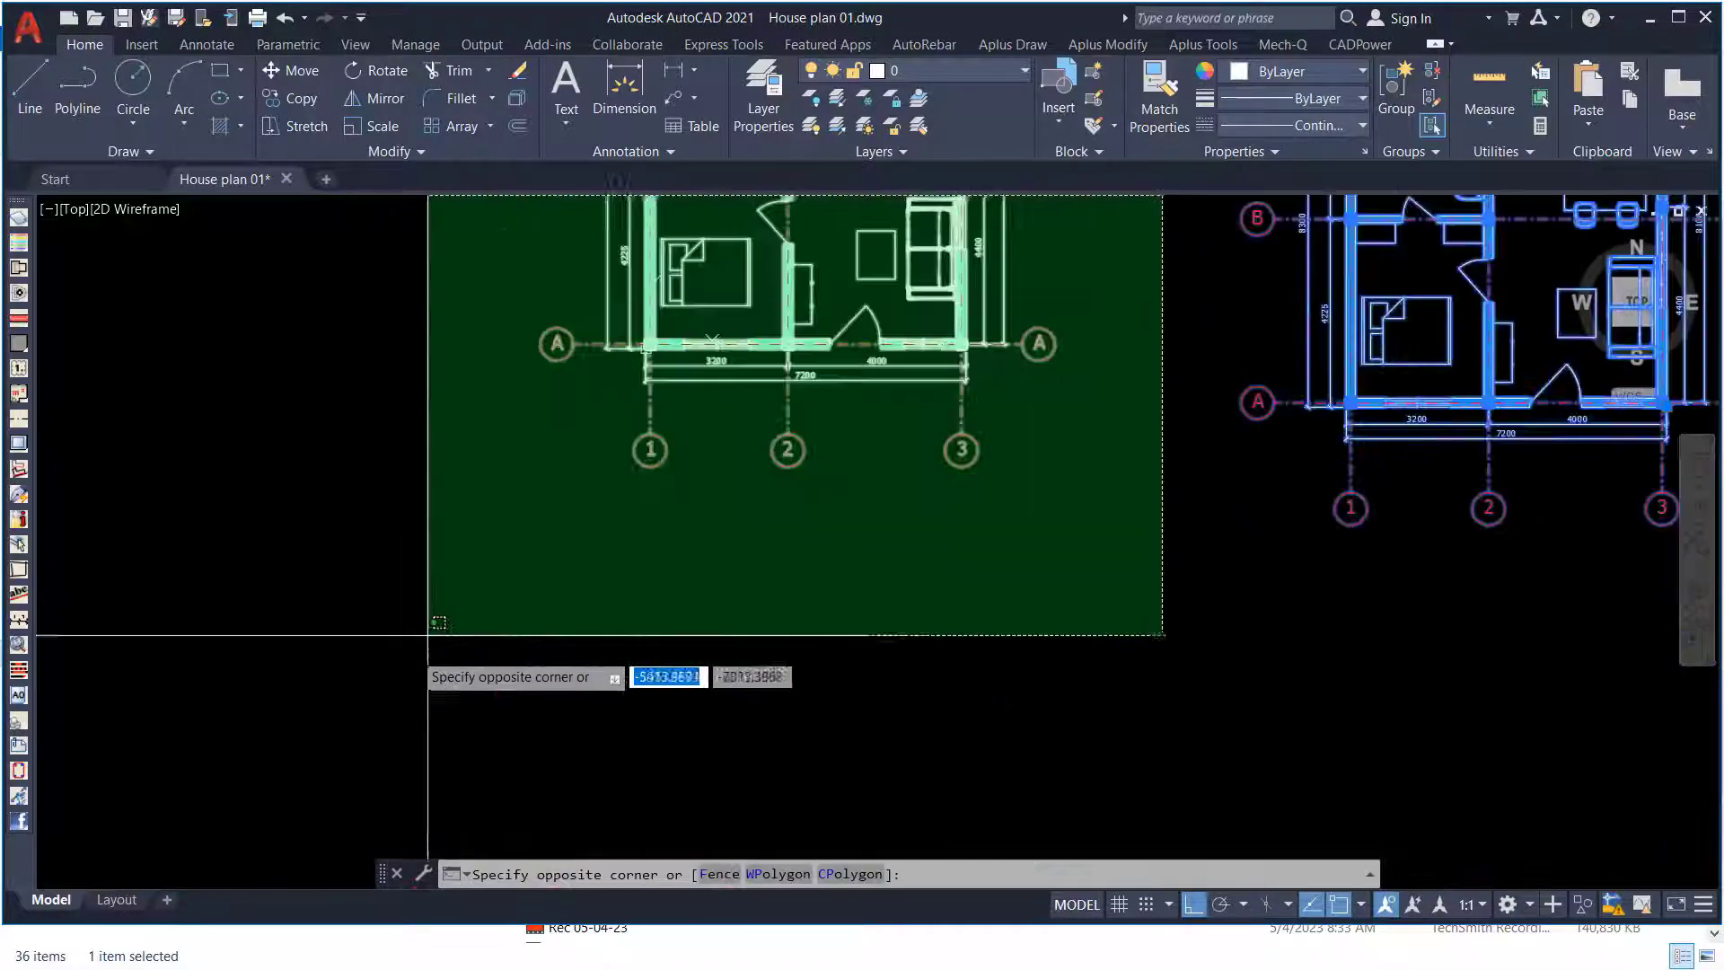
pyautogui.press('Escape')
pyautogui.scroll(-3, 538, 477)
pyautogui.scroll(2, 720, 522)
pyautogui.scroll(3, 719, 523)
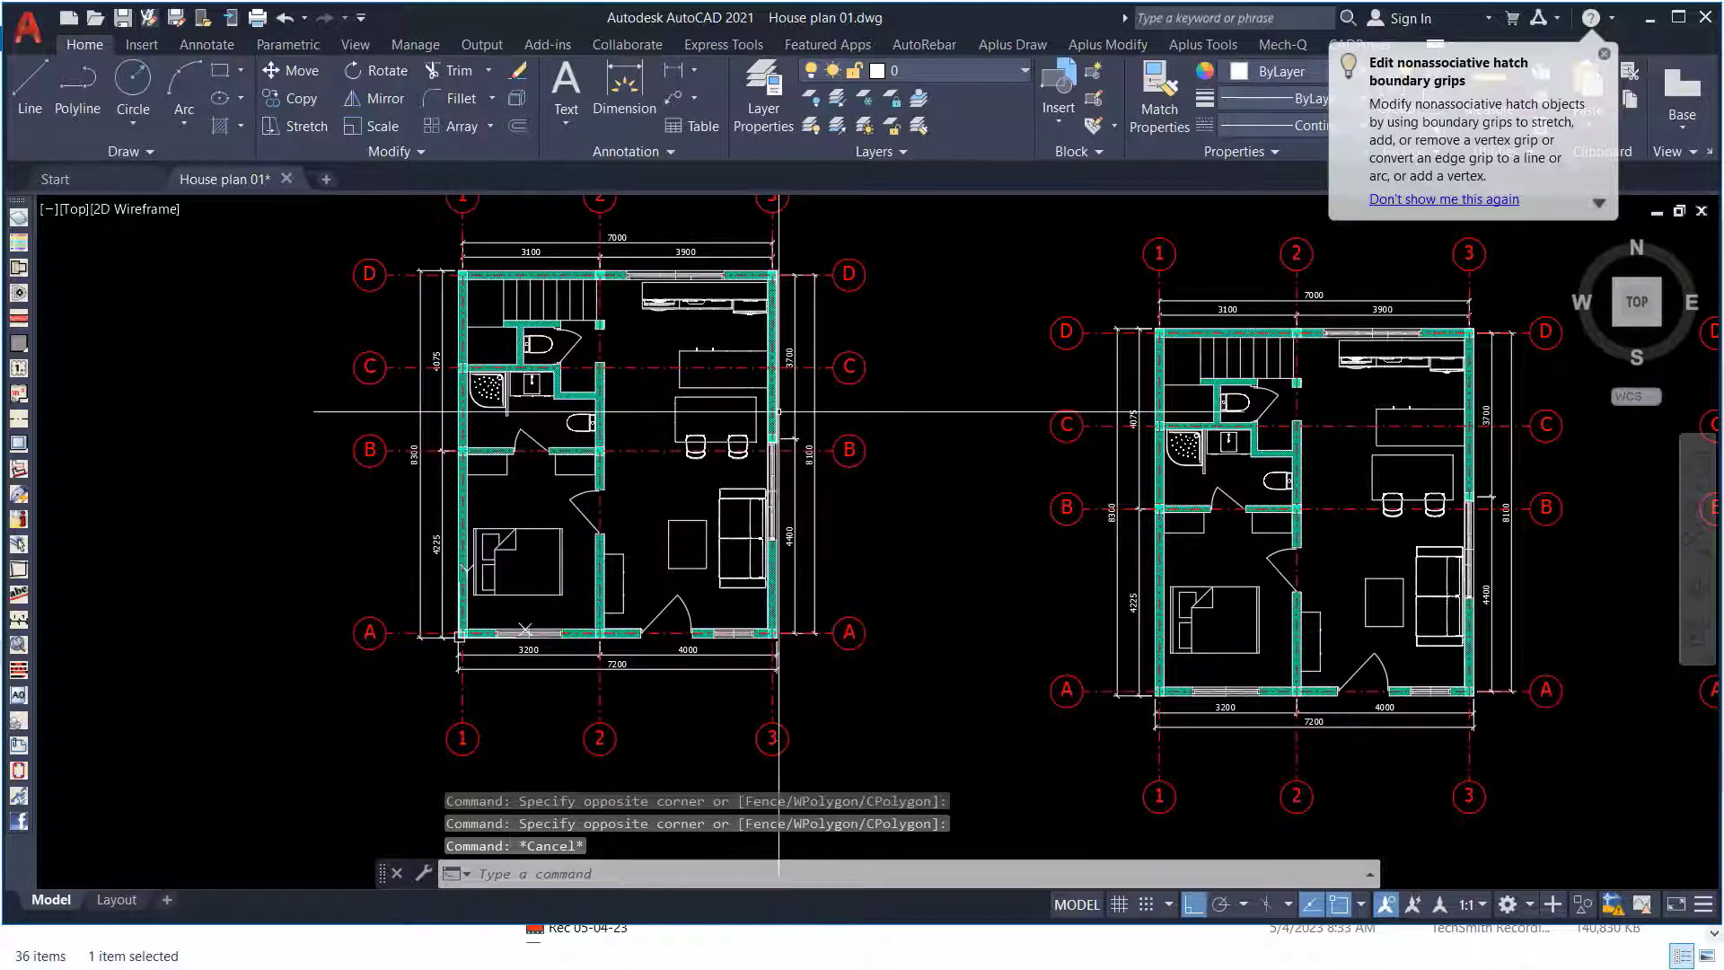
pyautogui.scroll(5, 777, 404)
pyautogui.scroll(-5, 666, 487)
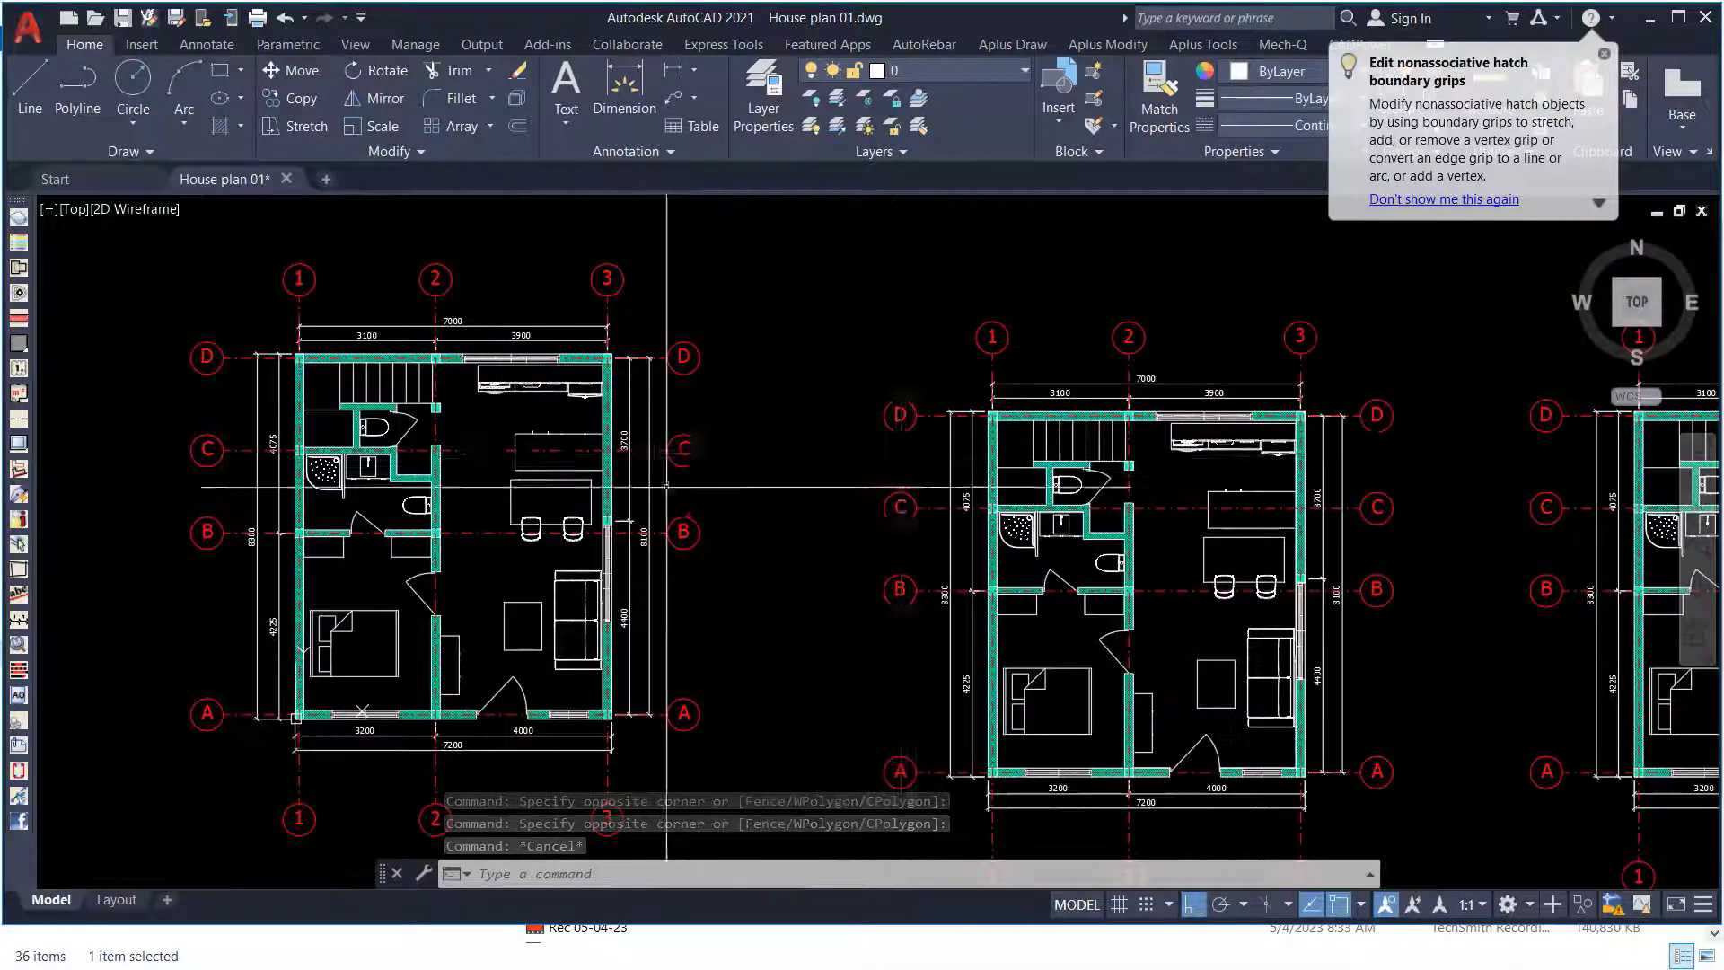
pyautogui.scroll(-5, 666, 487)
pyautogui.scroll(3, 1019, 400)
pyautogui.click(1068, 341)
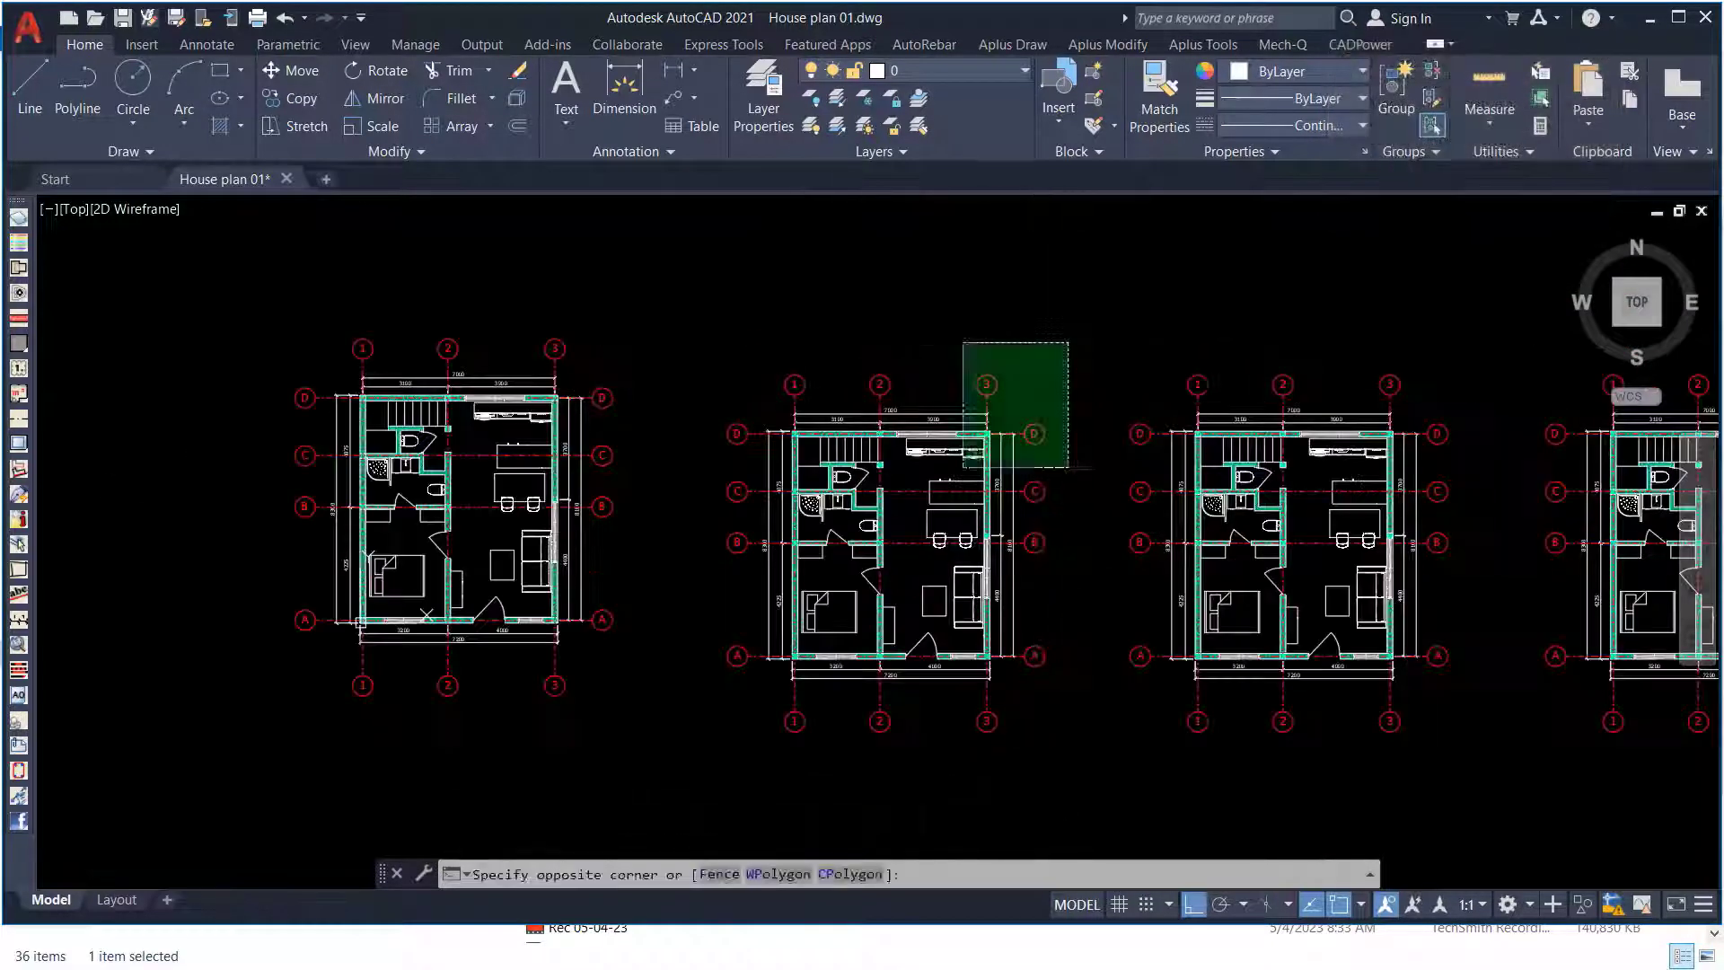
pyautogui.click(893, 449)
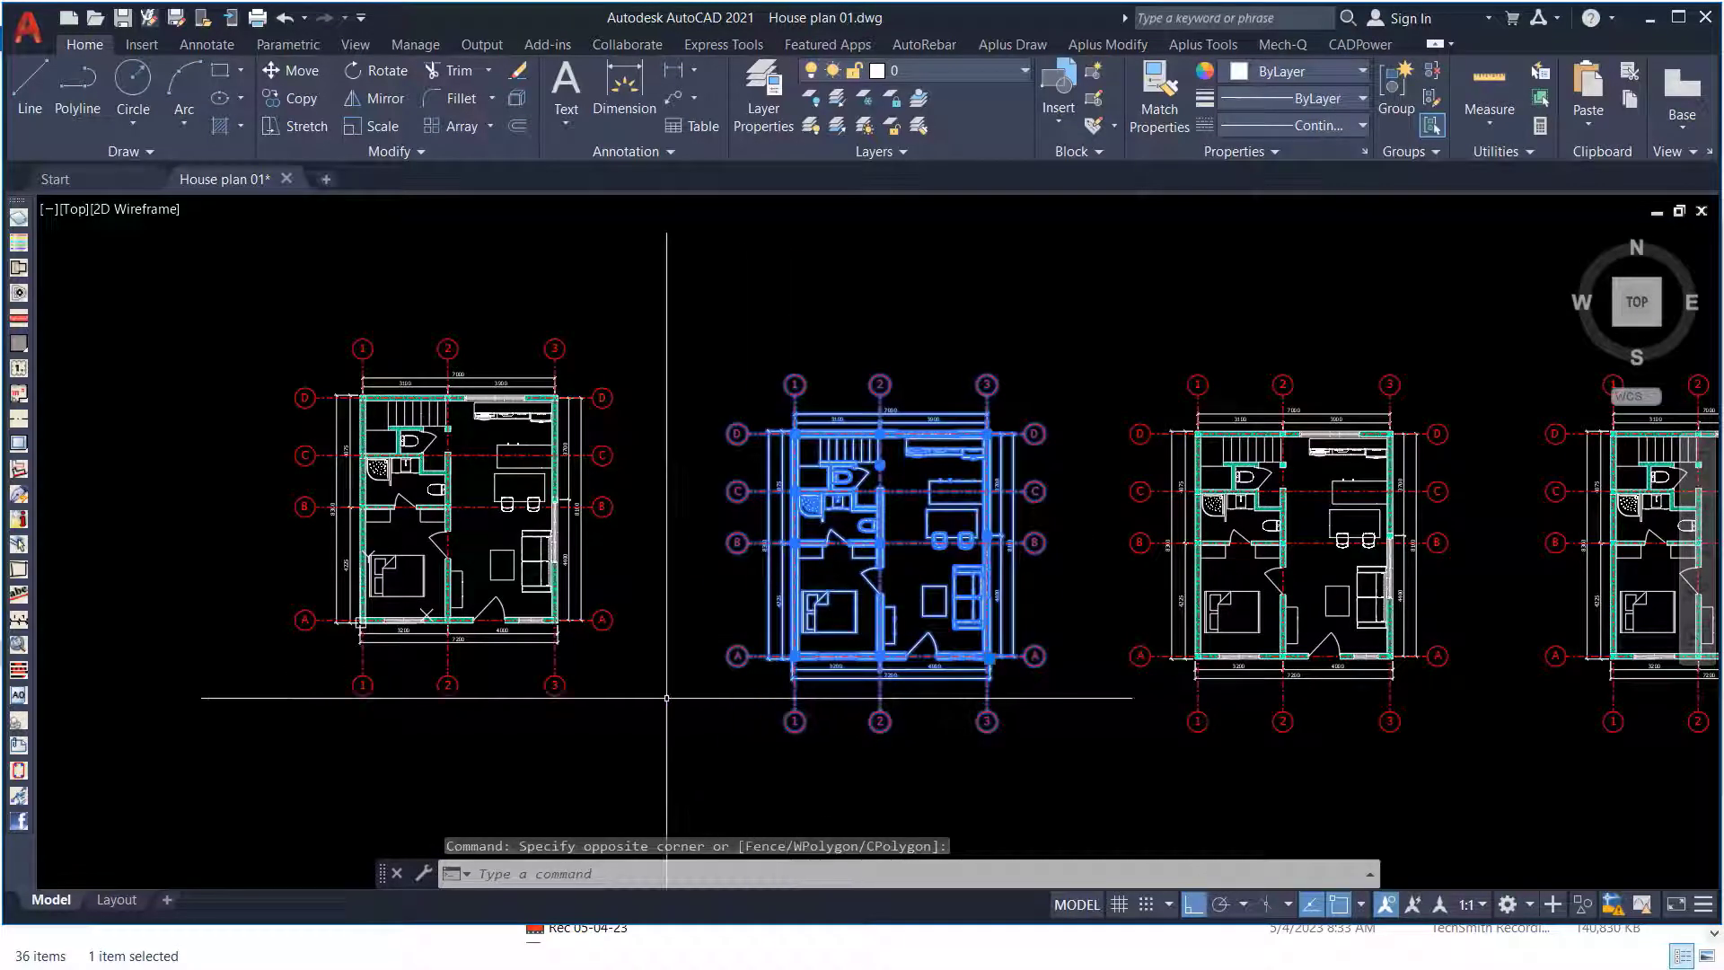
pyautogui.scroll(-3, 812, 639)
pyautogui.scroll(5, 876, 628)
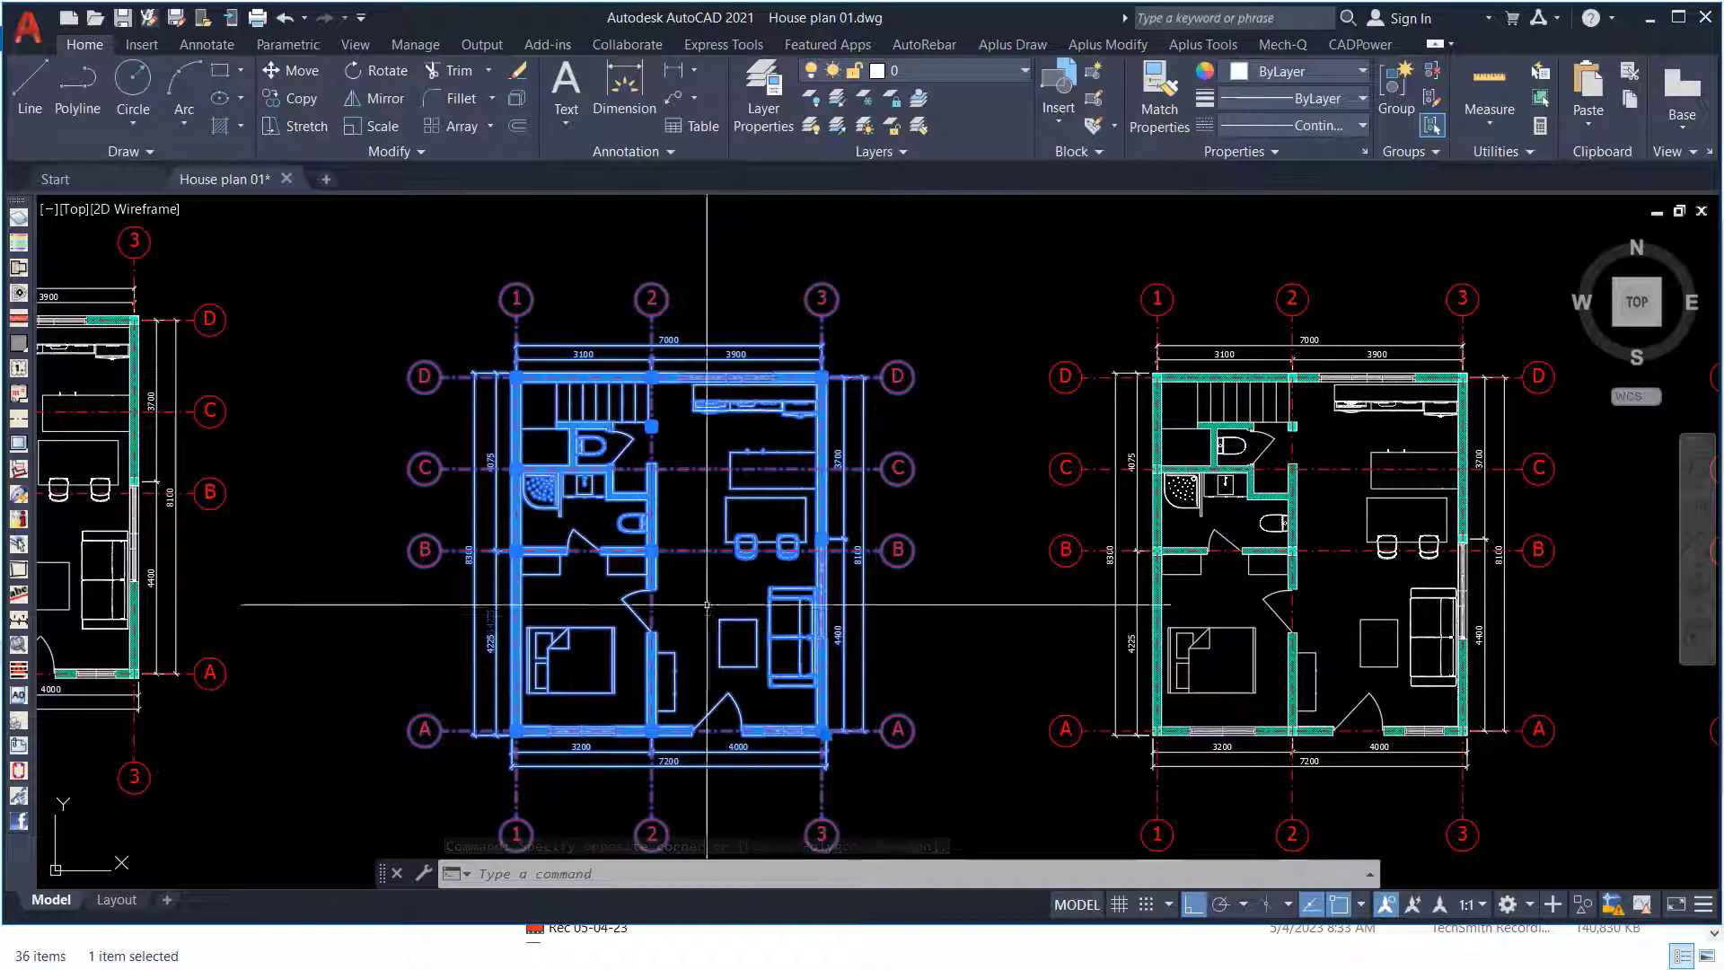
pyautogui.scroll(-4, 768, 588)
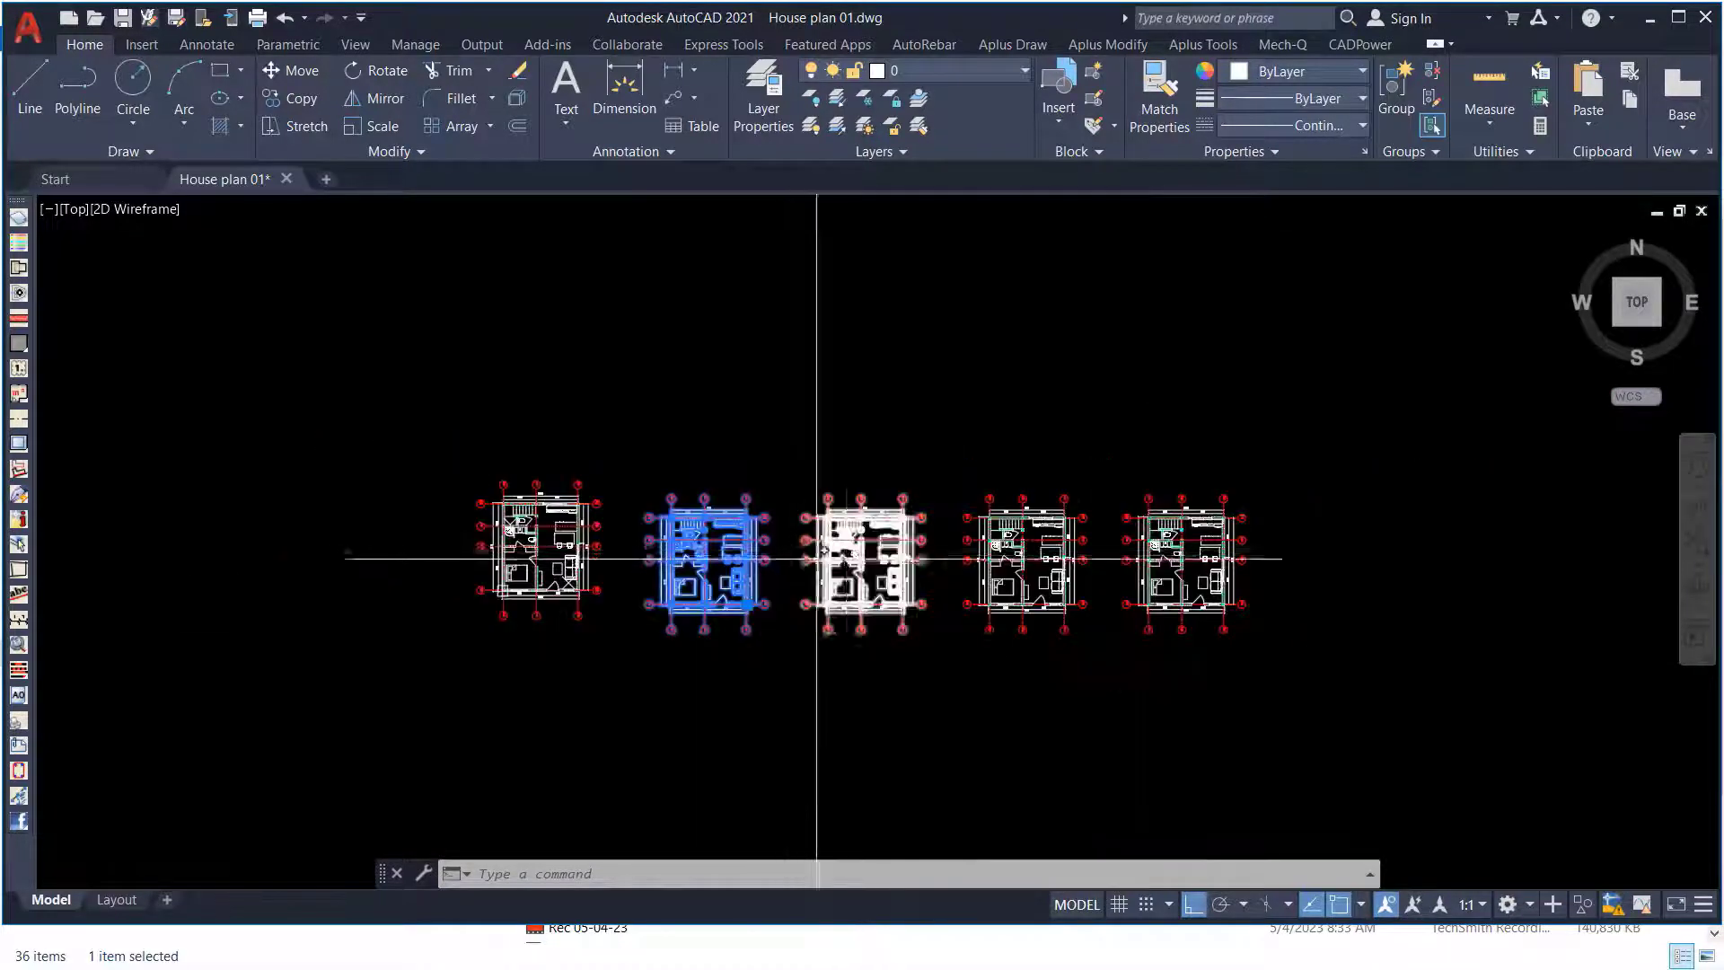
pyautogui.scroll(3, 770, 547)
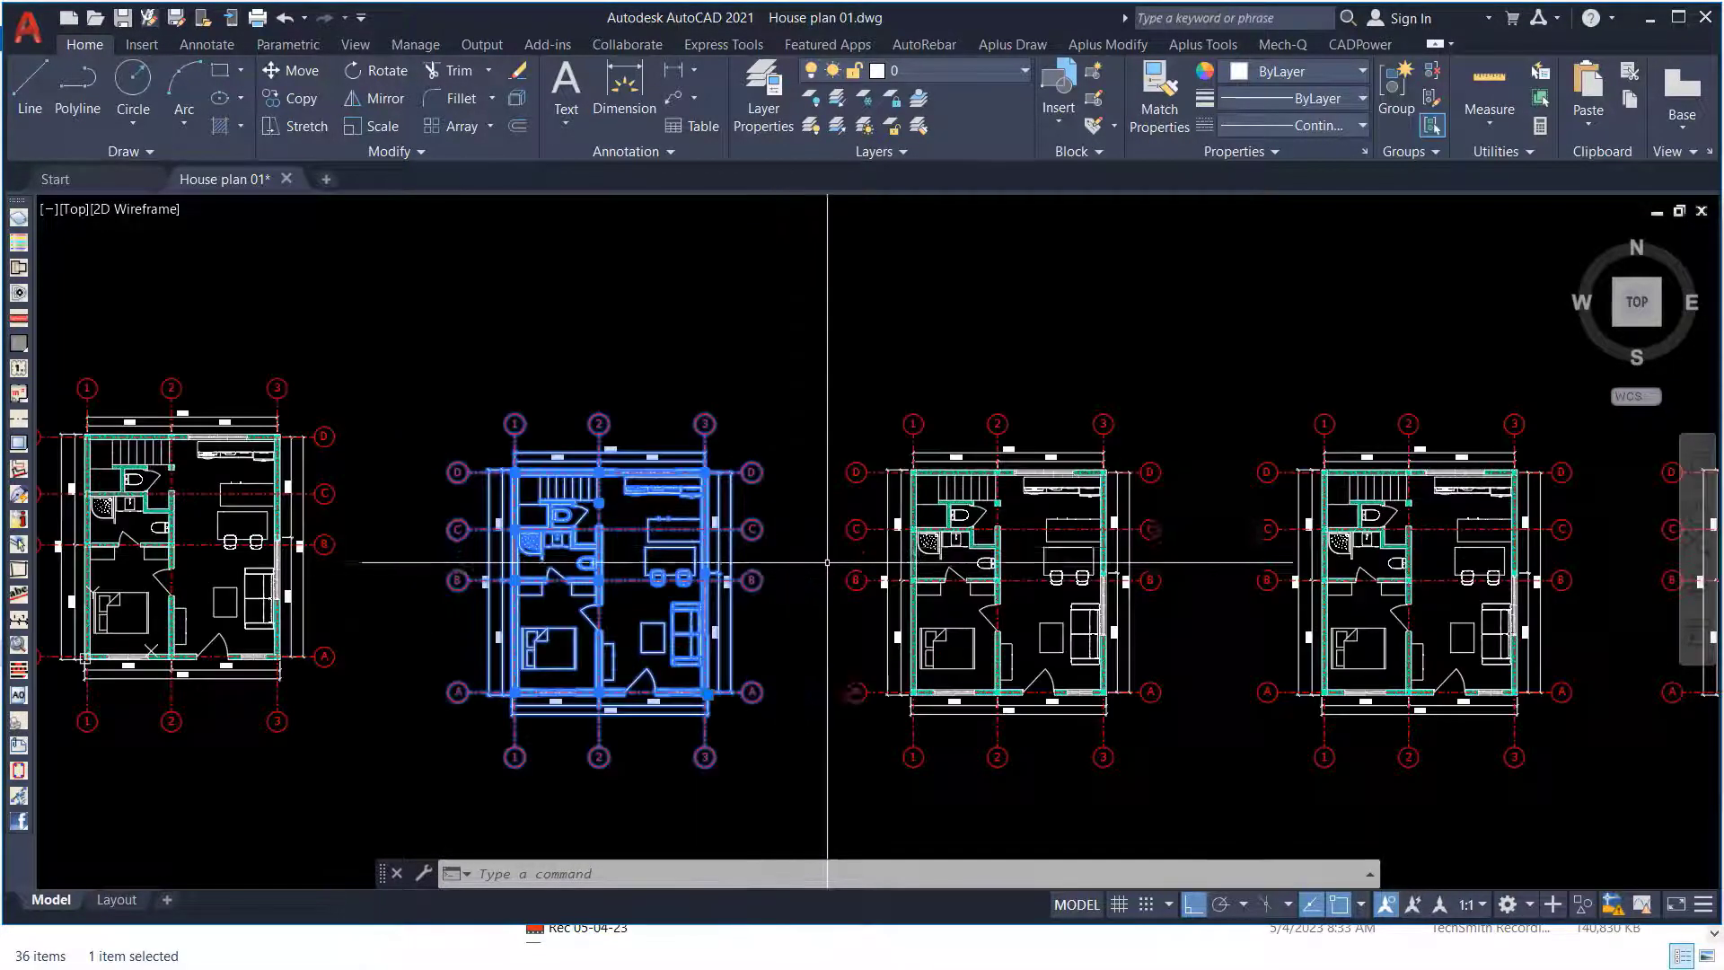
pyautogui.scroll(1, 954, 557)
pyautogui.scroll(5, 1302, 610)
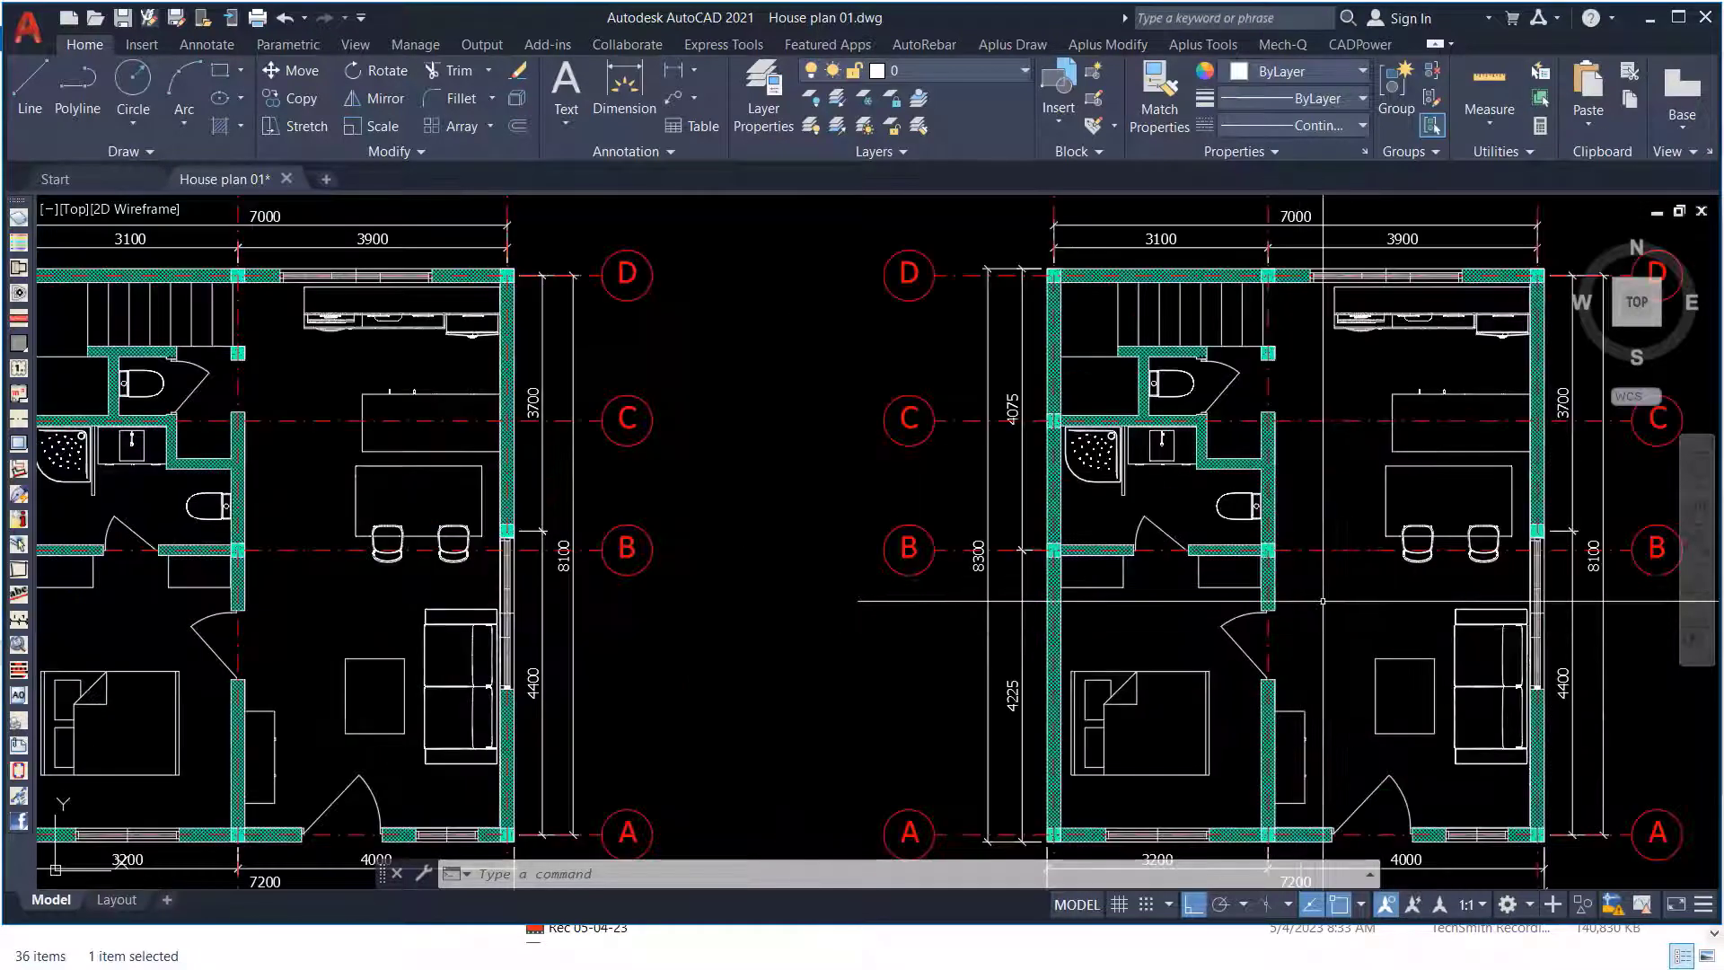
pyautogui.scroll(-3, 1323, 601)
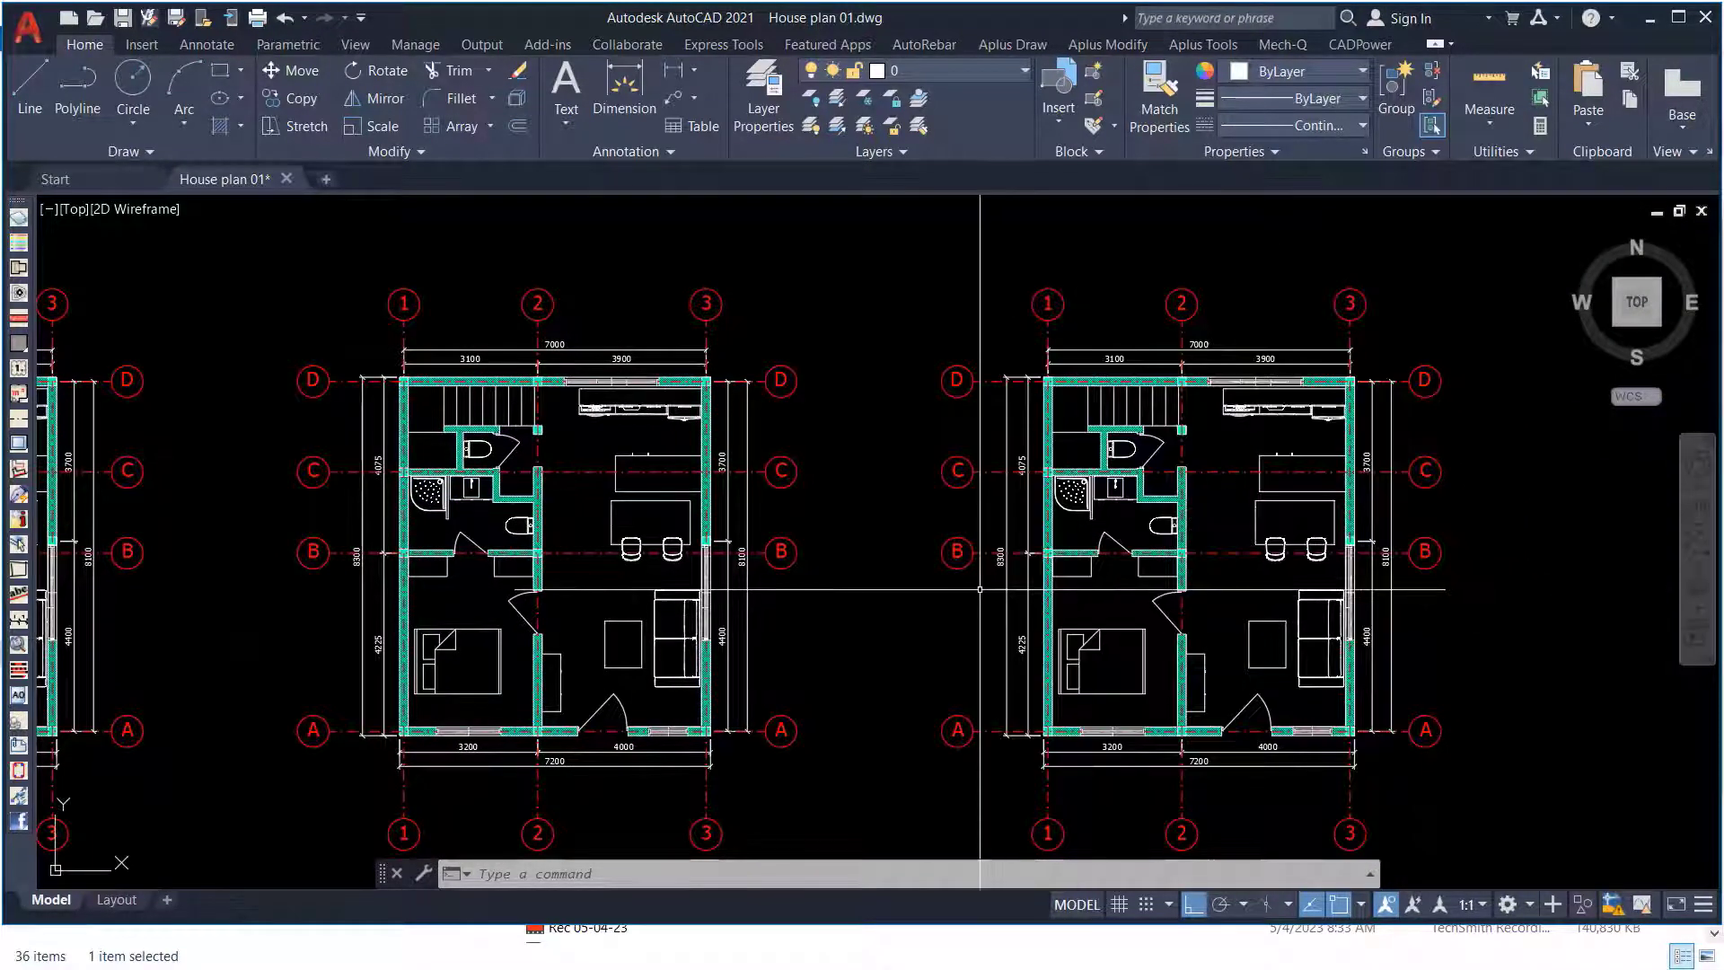